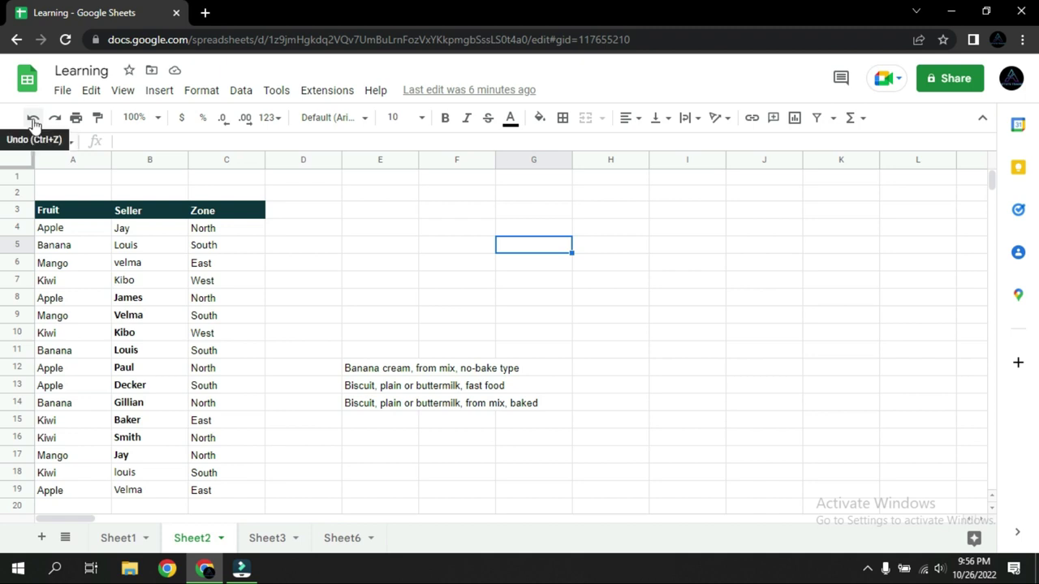
left_click(216, 402)
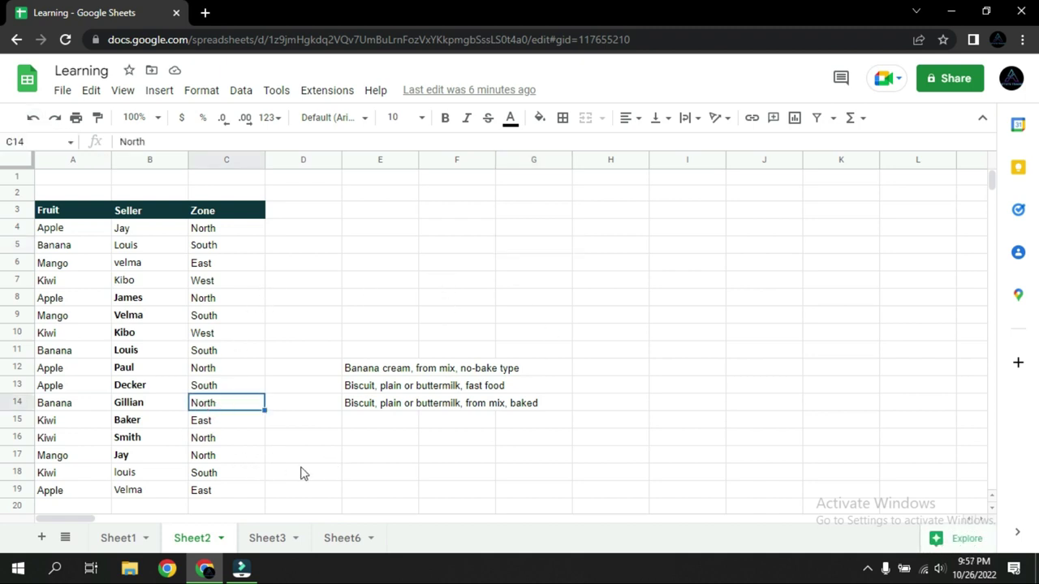
key("Delete")
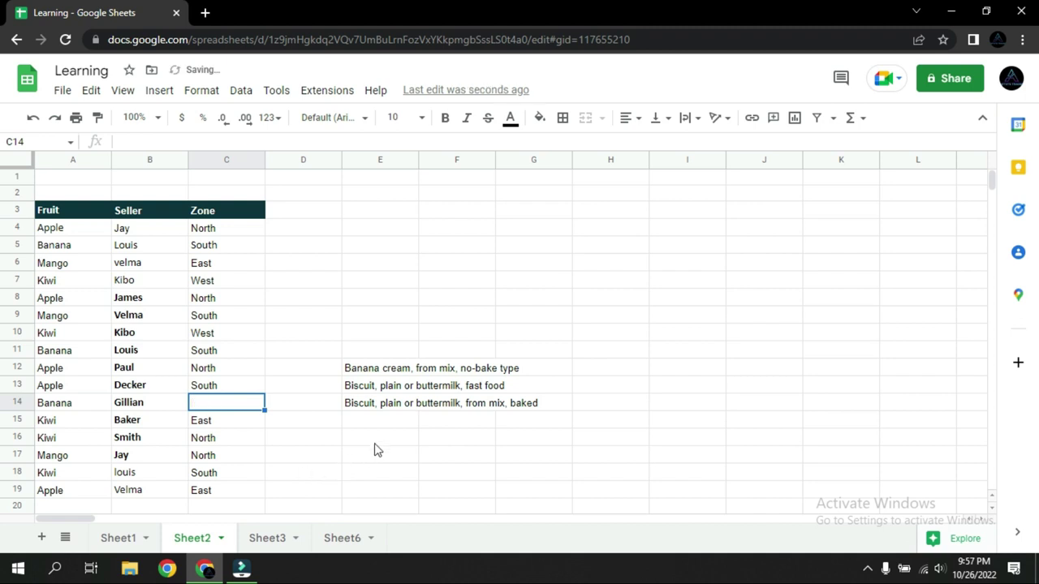
left_click(375, 440)
left_click(213, 388)
left_click(216, 399)
left_click(214, 400)
left_click(29, 119)
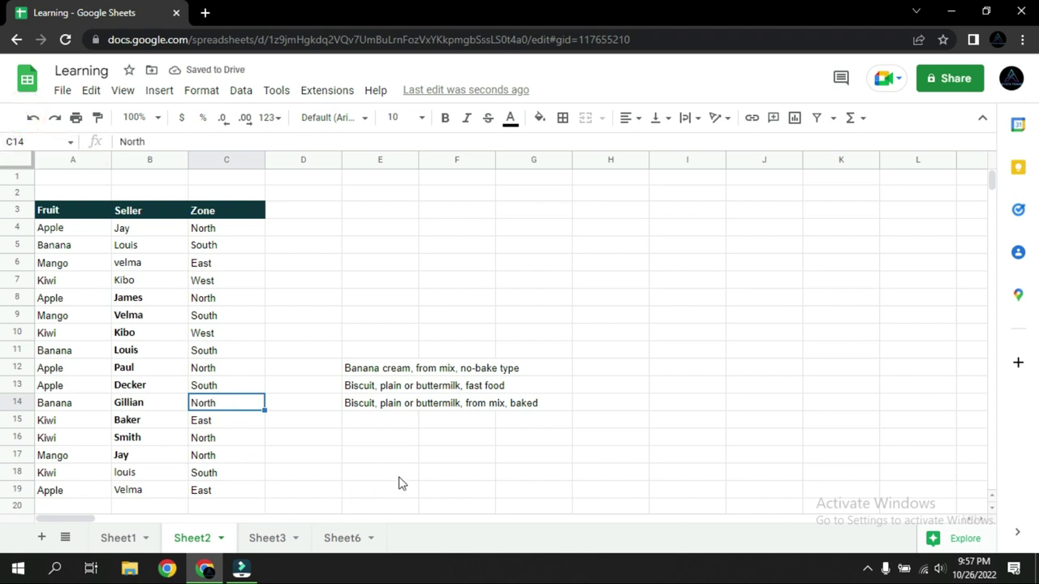
Enter 1 in cell F17
left_click(443, 452)
type("1")
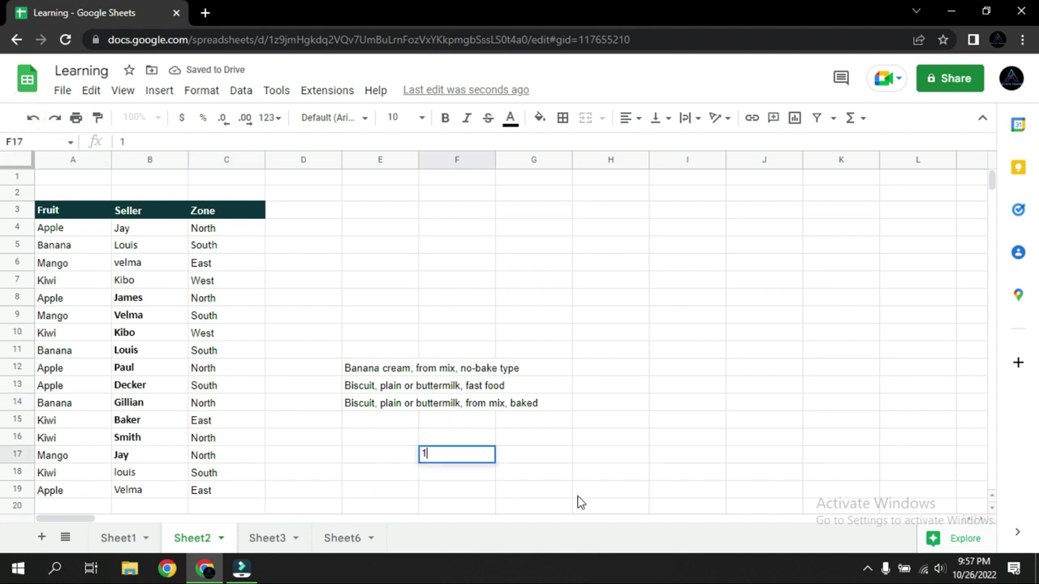
key("Return")
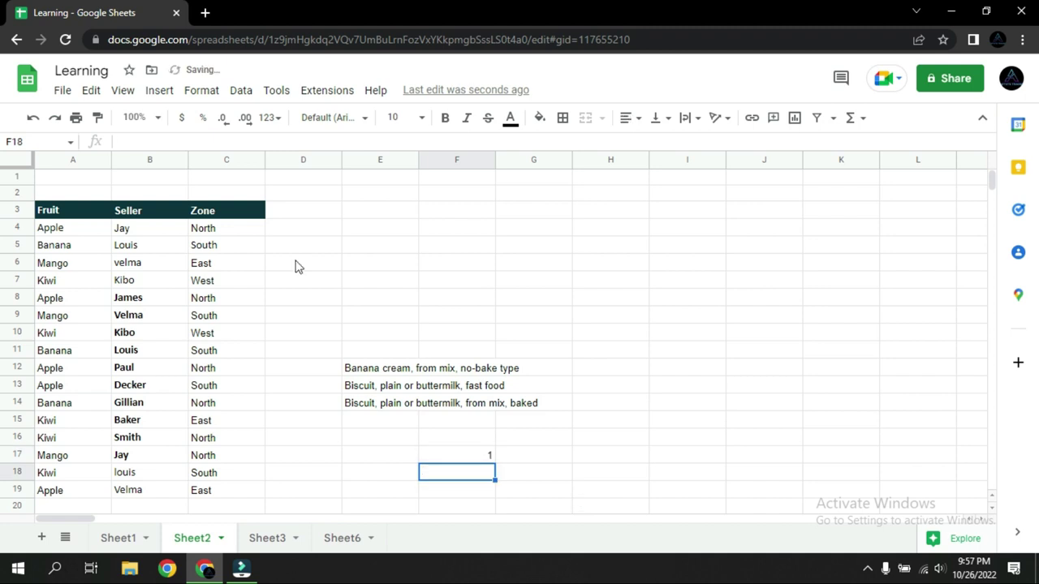
Repeat the 1 into F18 and F19 with Redo, then go back to F17
left_click(55, 118)
left_click(55, 118)
left_click(467, 492)
left_click(55, 117)
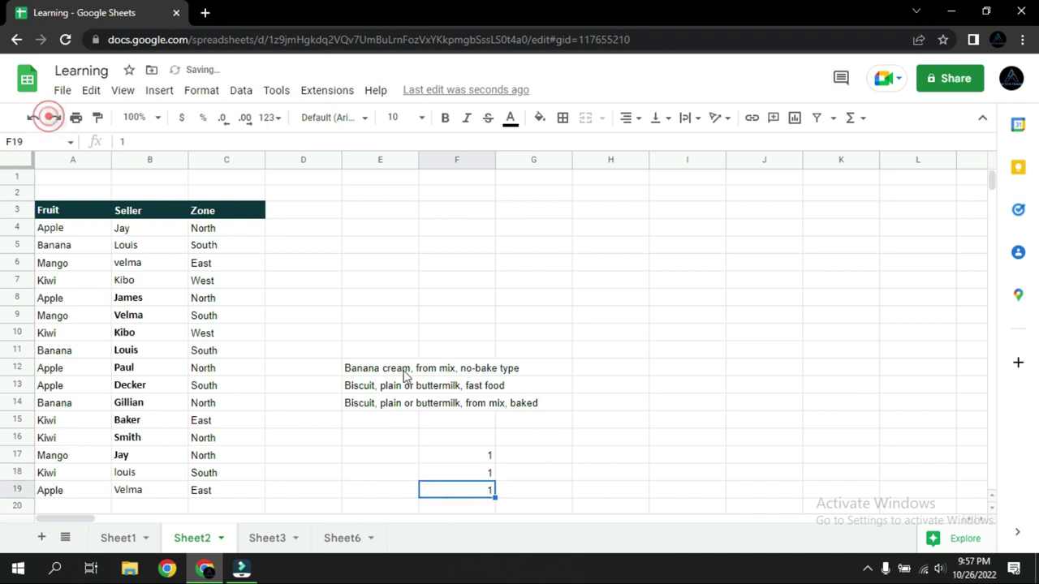
left_click(469, 475)
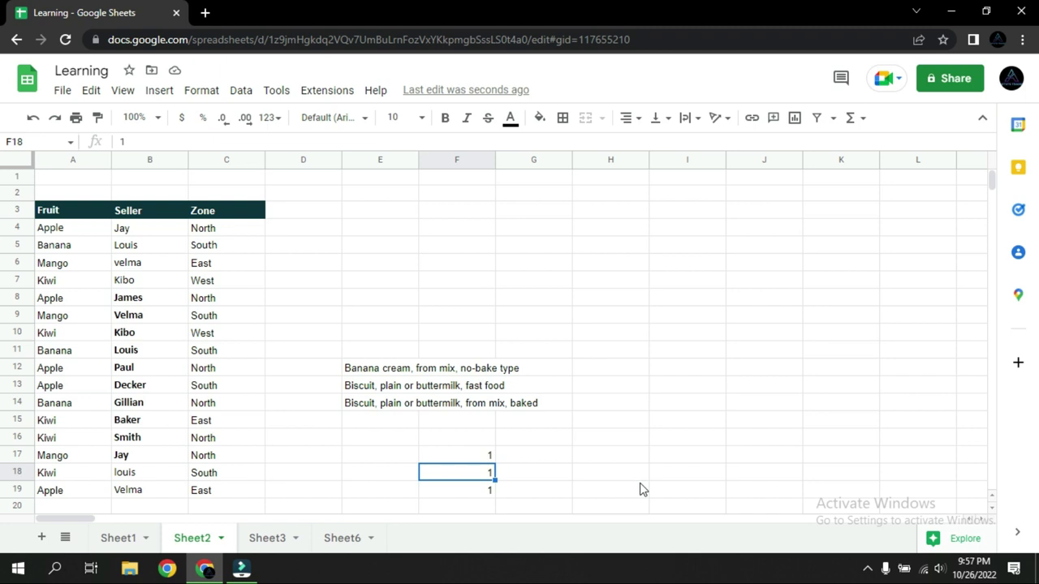
key("Up")
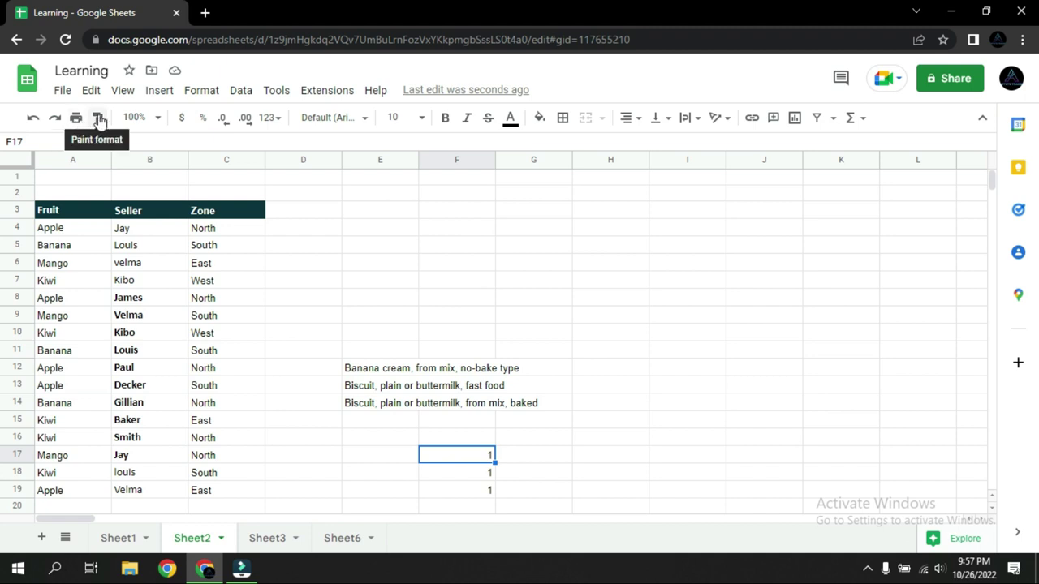
Paint empty F8's formatting back onto F8 and open its paste-options list
left_click(457, 298)
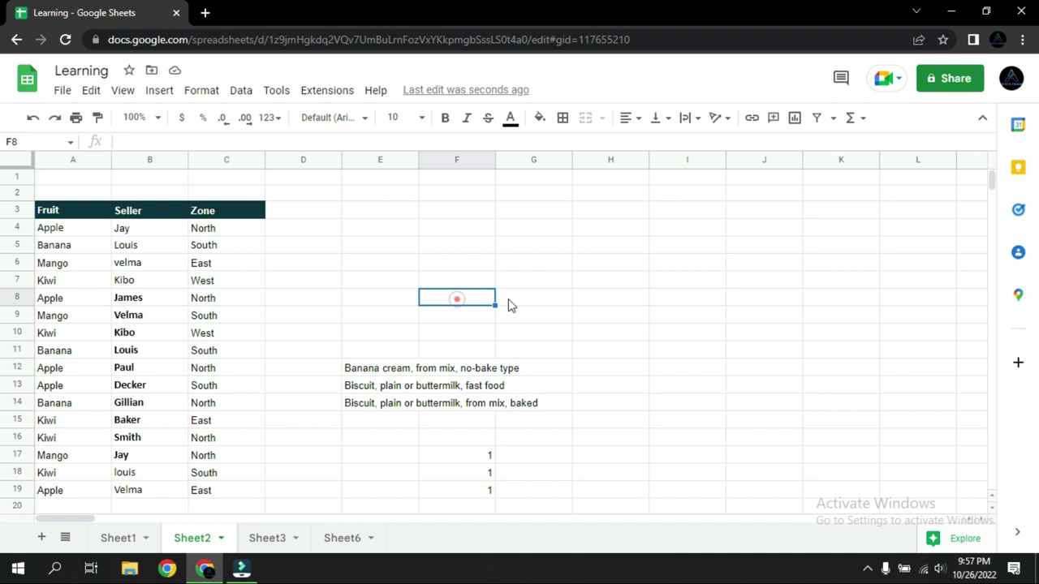
left_click(98, 120)
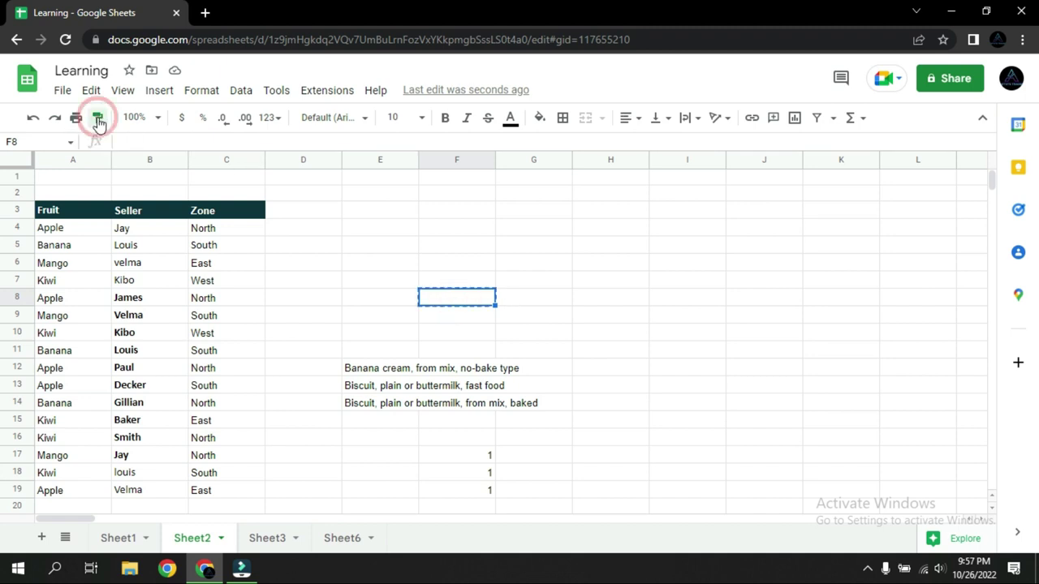
left_click(442, 304)
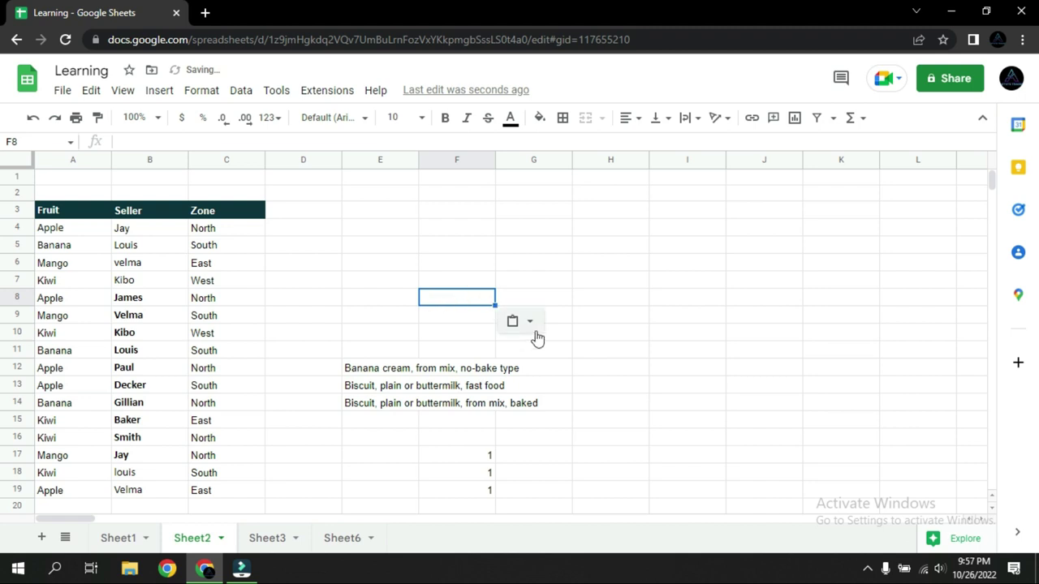
left_click(529, 322)
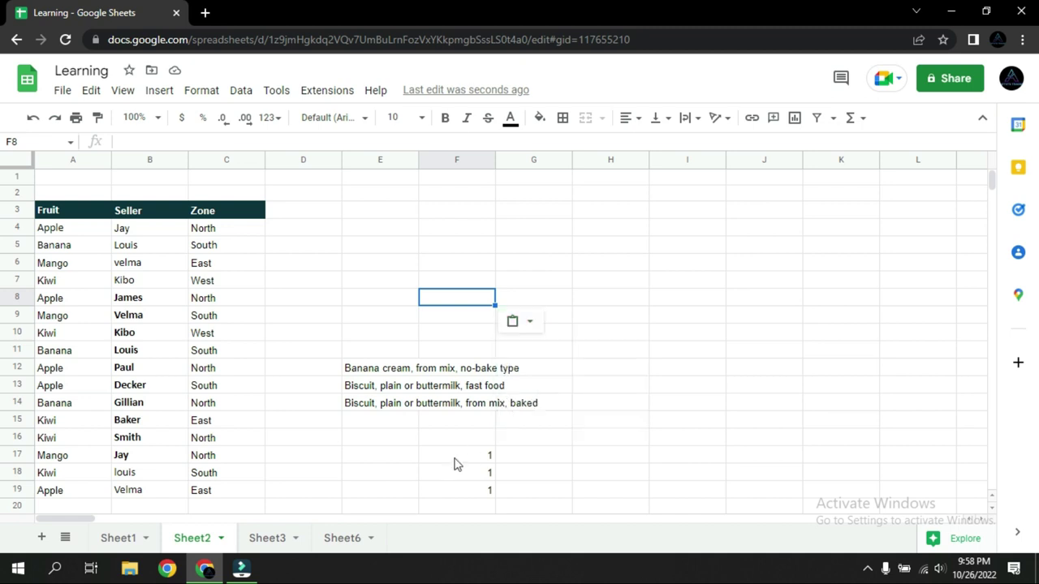
Paint E12's formatting onto itself and split its Banana cream text into columns
left_click(387, 370)
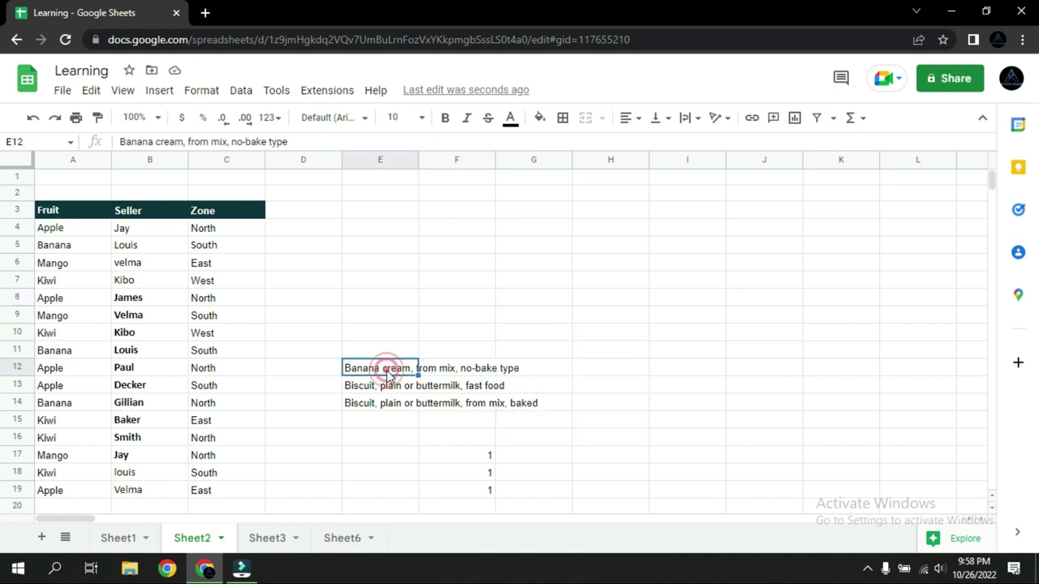
left_click(97, 118)
left_click(373, 369)
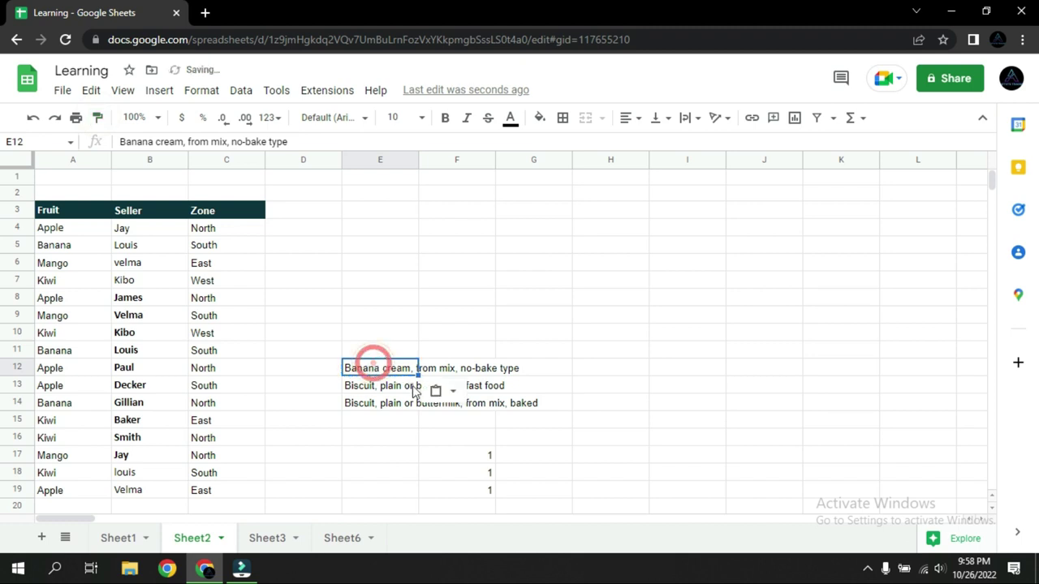
left_click(449, 391)
left_click(487, 481)
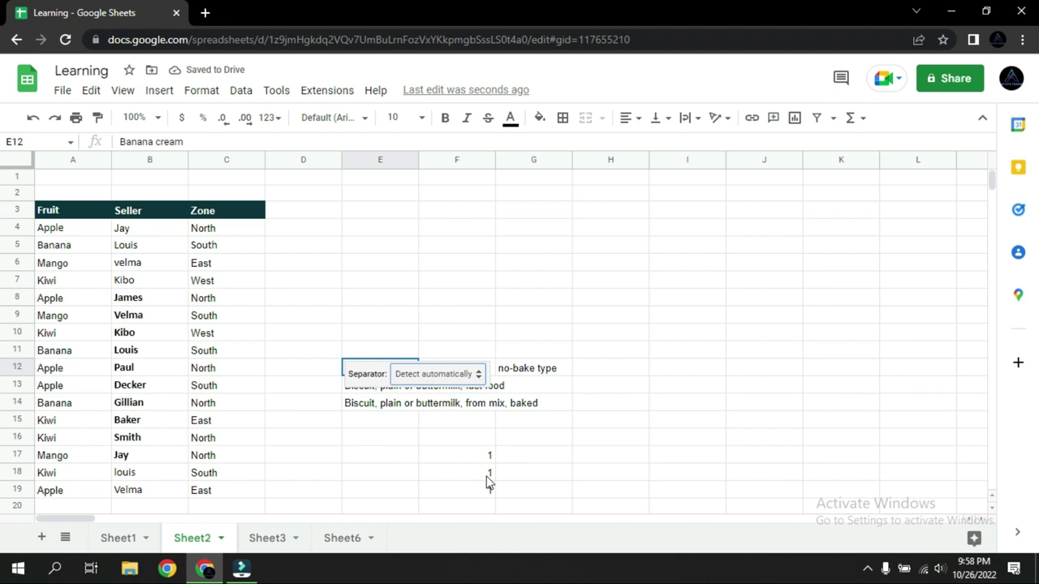
left_click(428, 375)
left_click(492, 338)
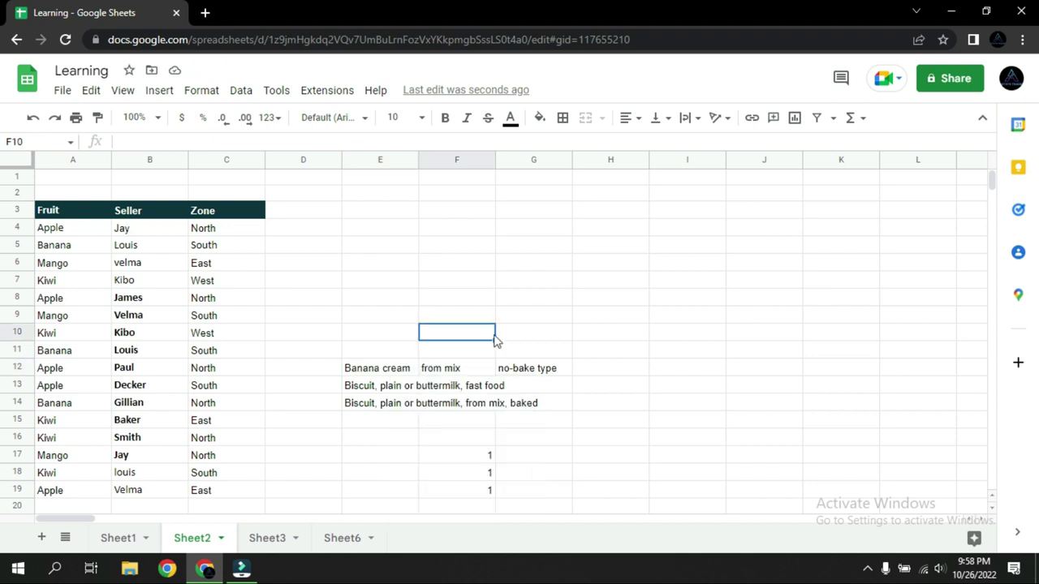
left_click(381, 372)
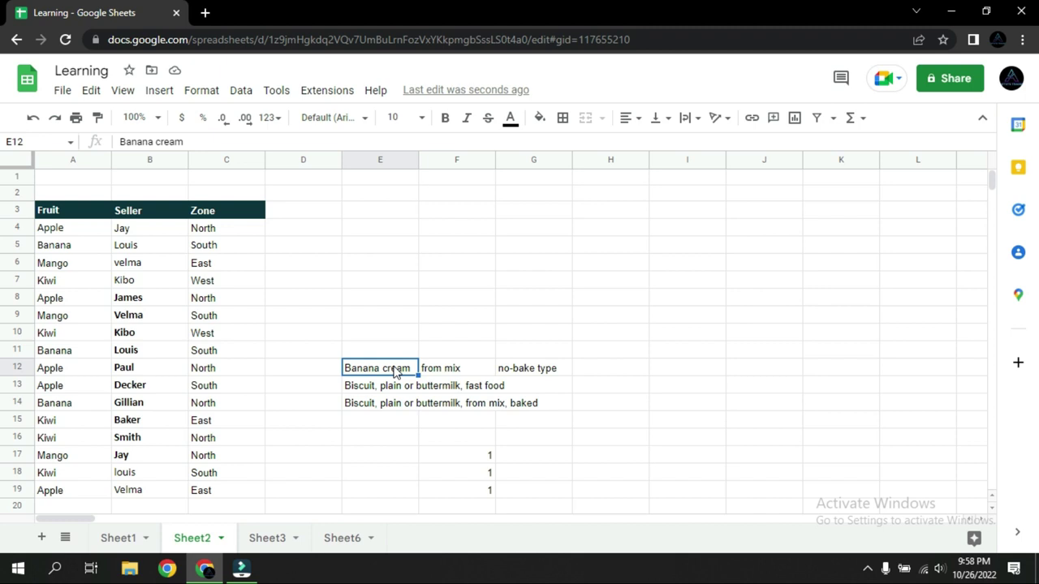
Split row 12's text into columns again via F8's paste options, checking the separator choices
left_click(459, 299)
left_click(97, 120)
left_click(457, 297)
left_click(531, 324)
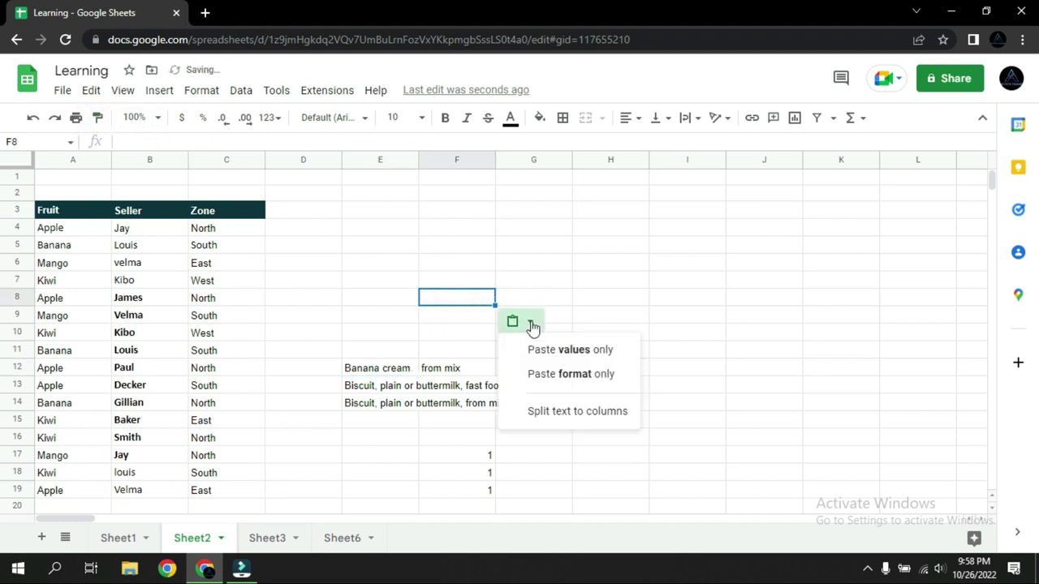
left_click(568, 411)
left_click(629, 325)
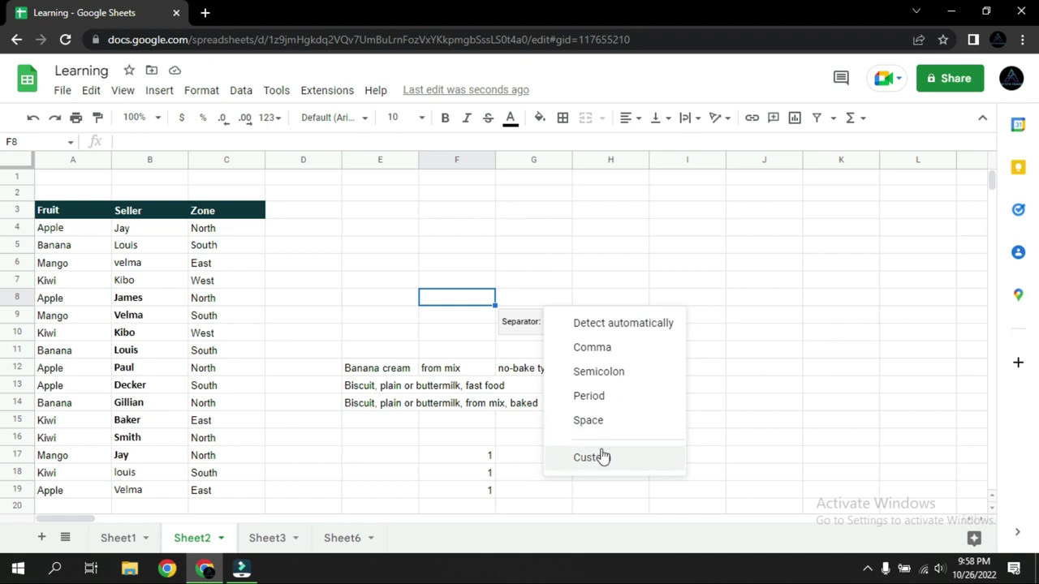
left_click(484, 227)
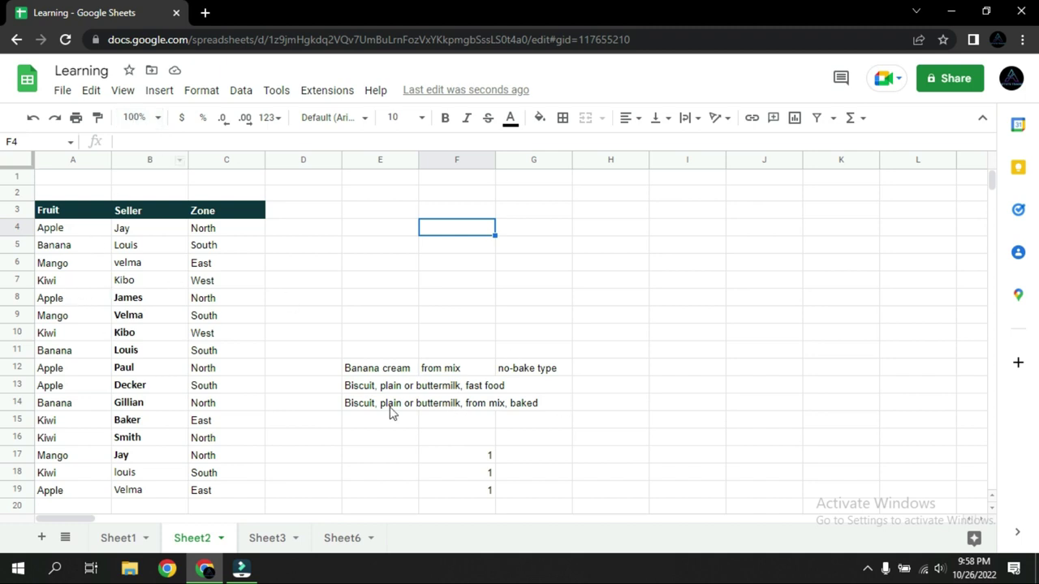
left_click(152, 119)
left_click(136, 168)
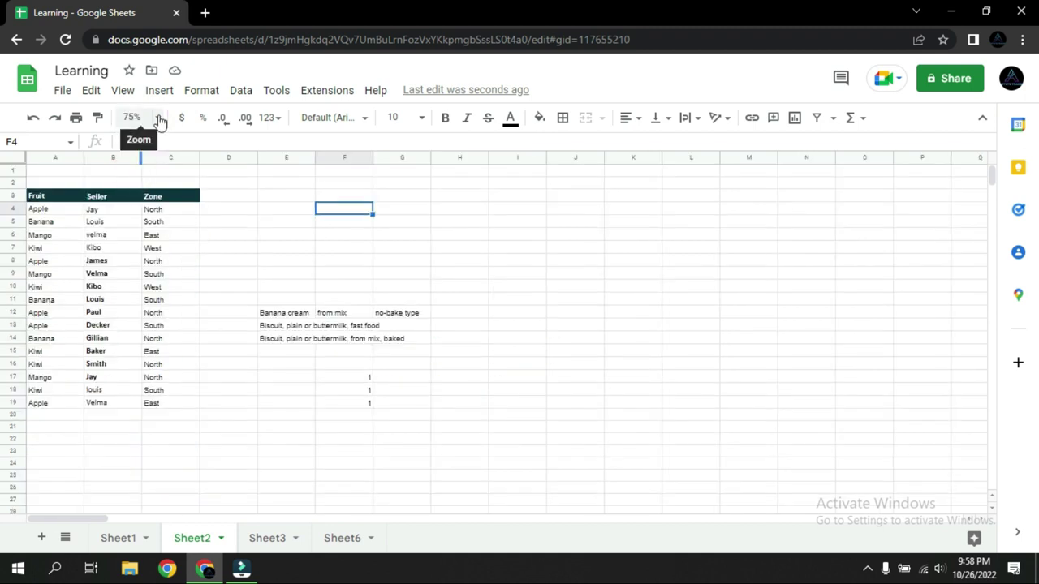
left_click(151, 117)
left_click(141, 217)
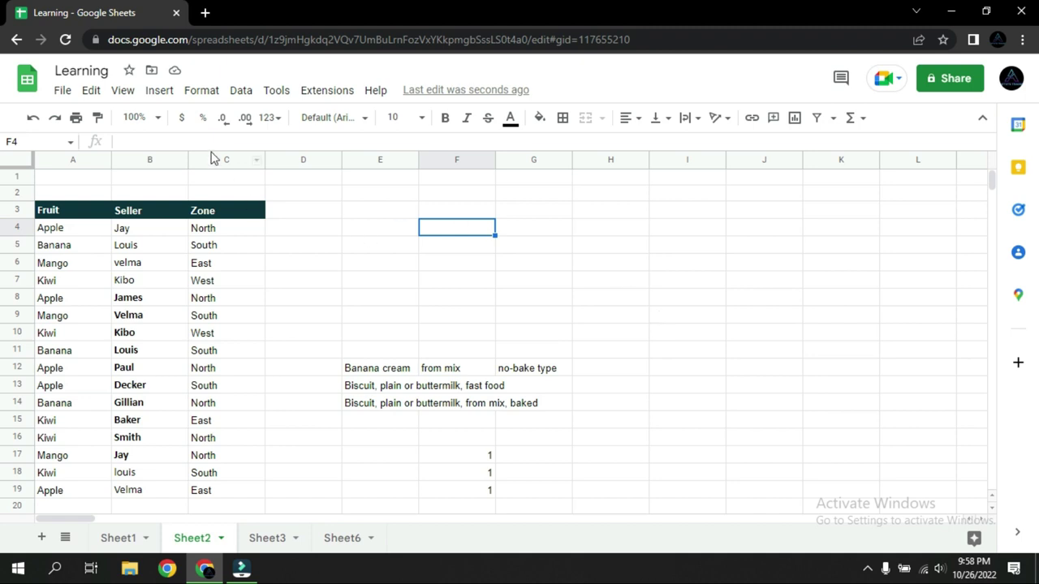
left_click(544, 313)
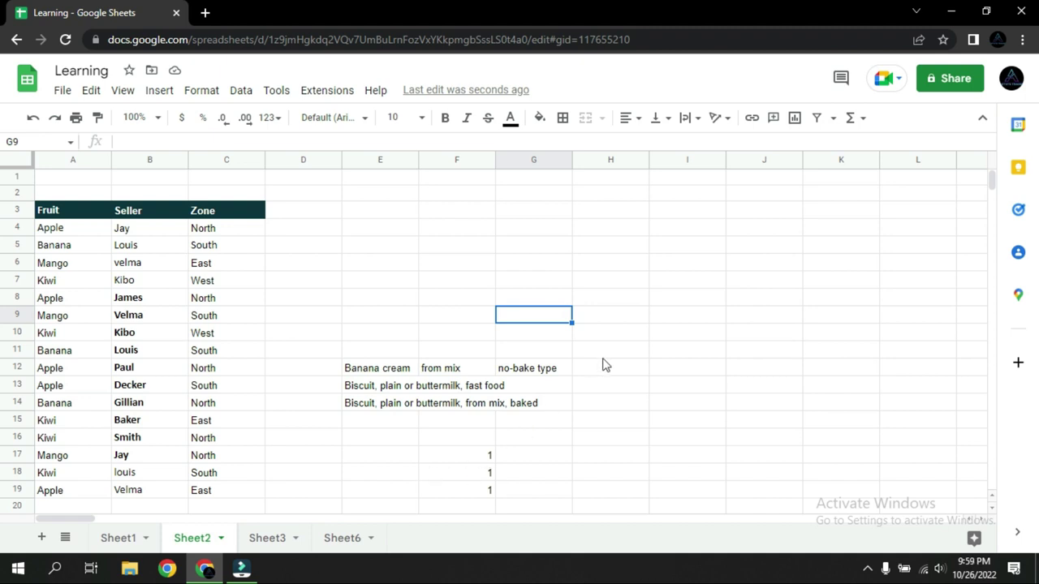
Enter 525 in G9 and 5.25 in G10
type("525")
key("Return")
type("5.25")
key("Return")
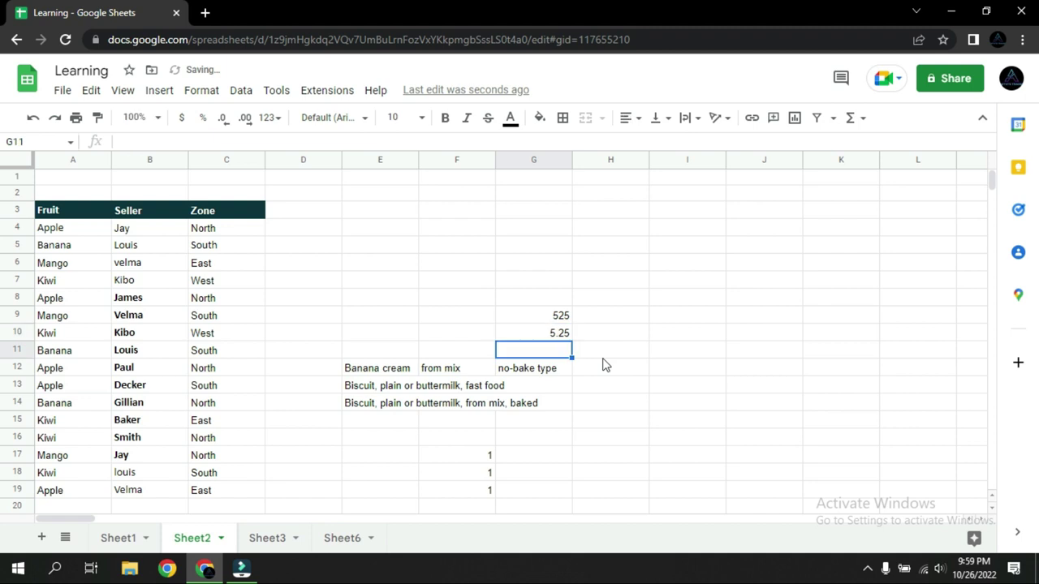
Format G9:G10 as currency so they show $525.00 and $5.25
left_click(540, 315)
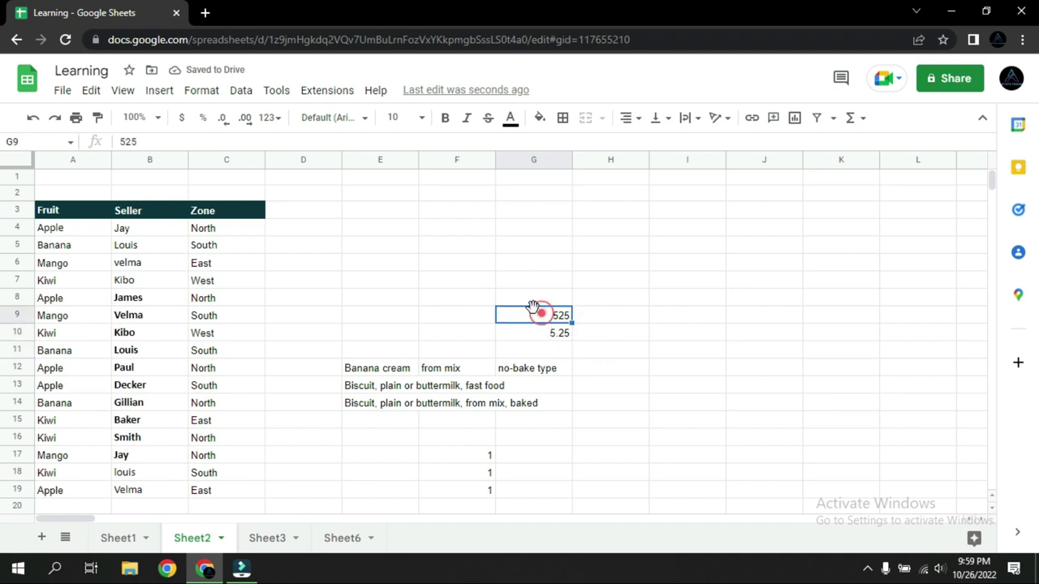
left_click_drag(532, 315, 534, 336)
left_click(179, 117)
left_click(638, 374)
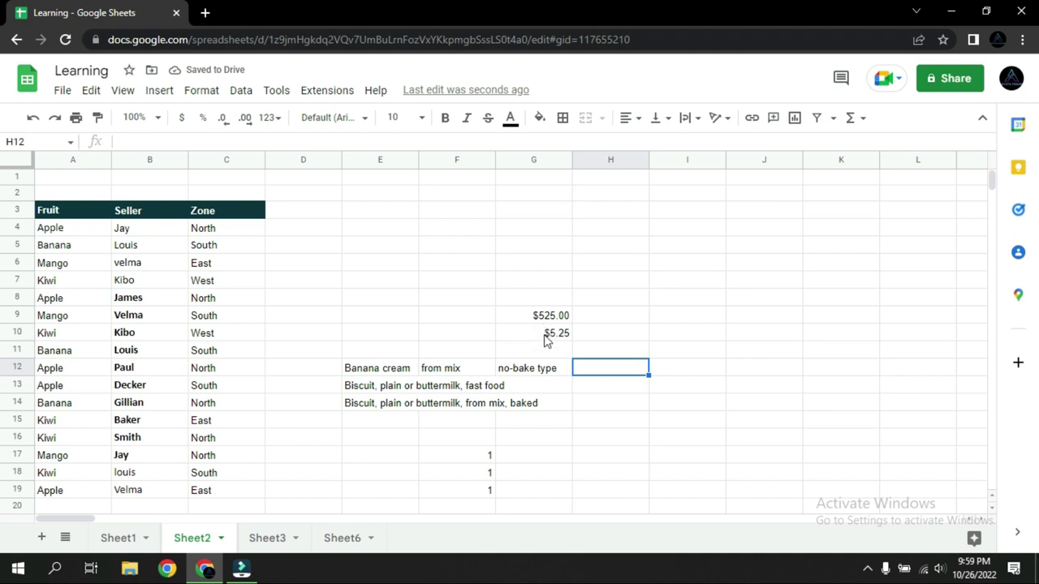
left_click(544, 331)
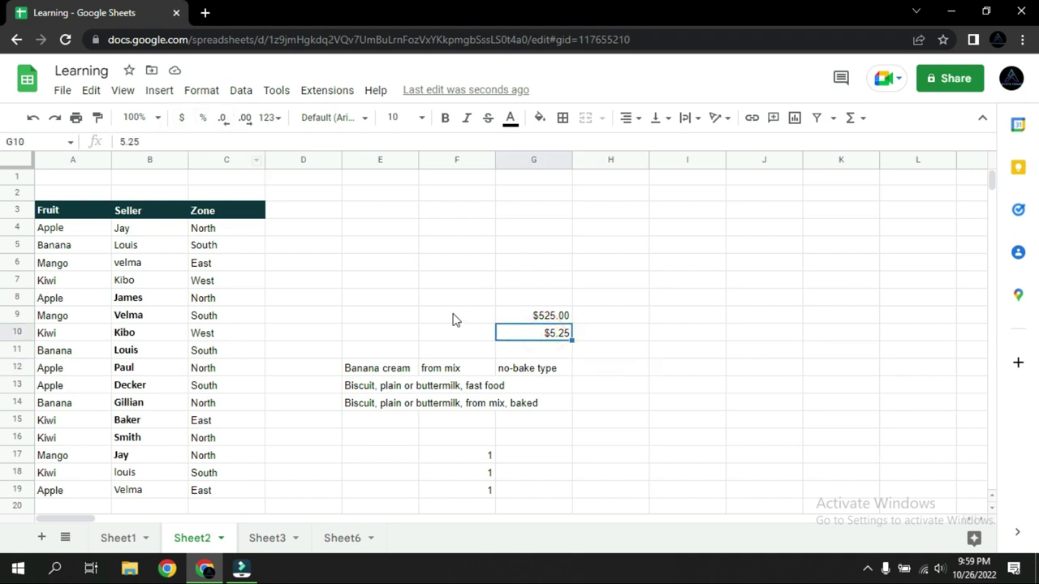
Format F17 as a percentage so it reads 100.00%
left_click(463, 455)
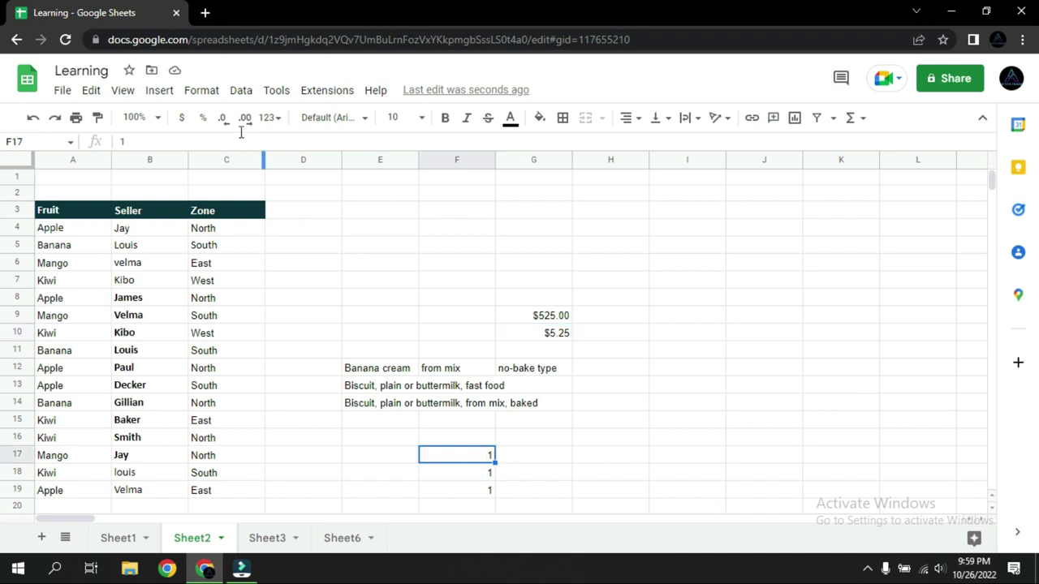
left_click(204, 117)
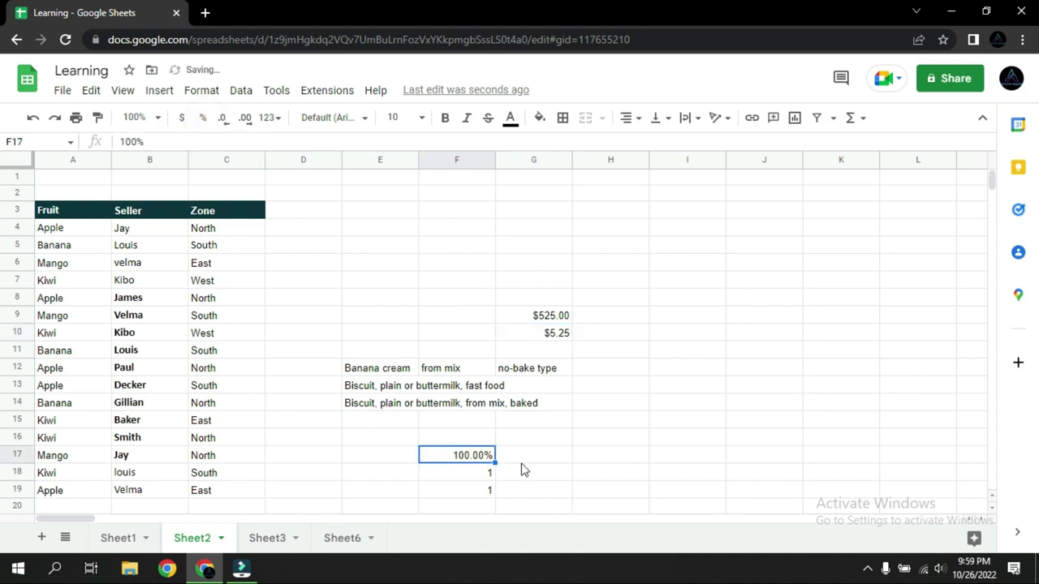
left_click(589, 435)
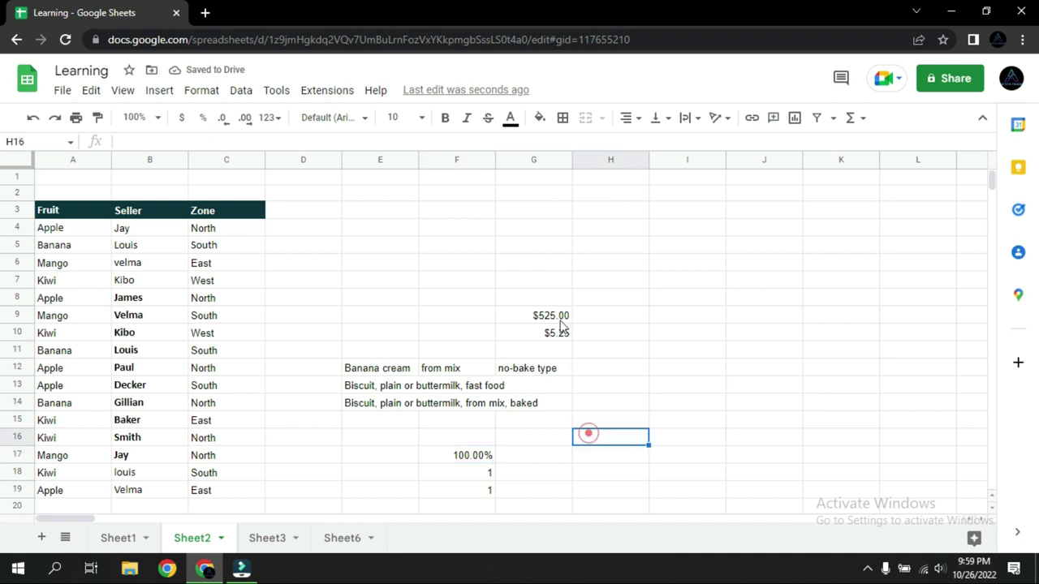
left_click(545, 315)
left_click_drag(548, 338, 572, 330)
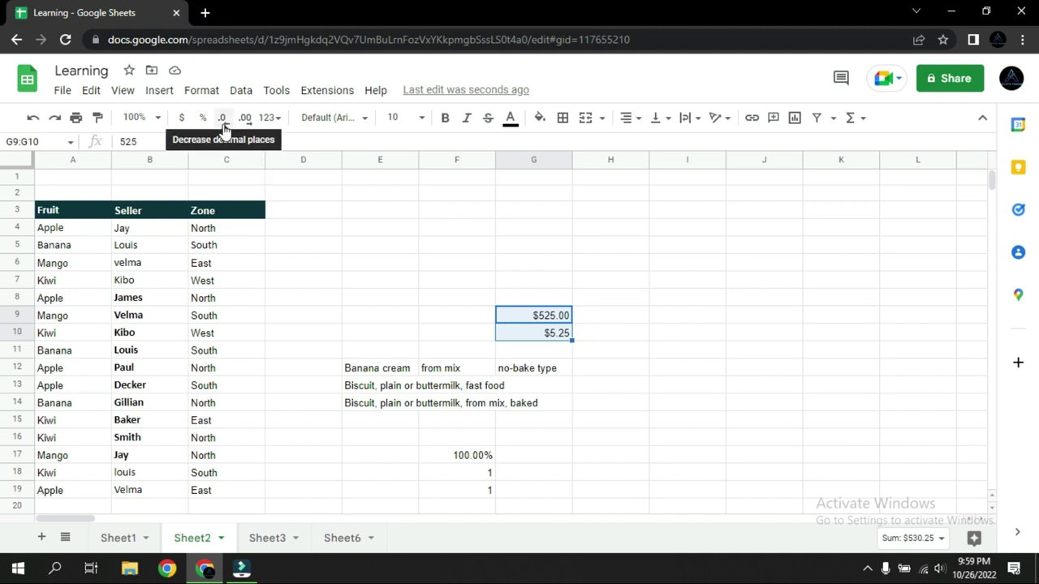
left_click(224, 130)
left_click(224, 129)
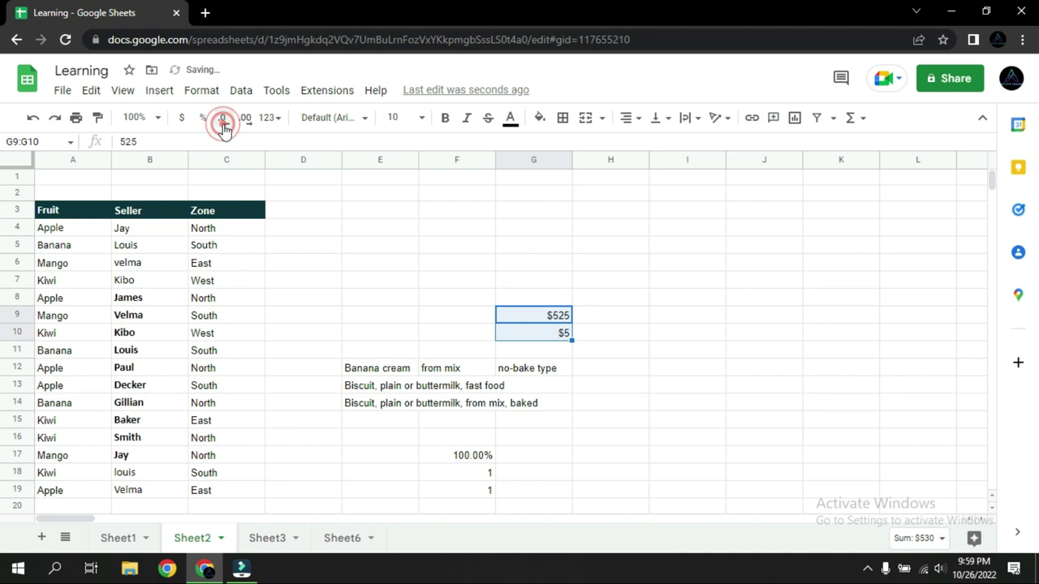
left_click(245, 127)
left_click(244, 128)
left_click(244, 128)
left_click(244, 127)
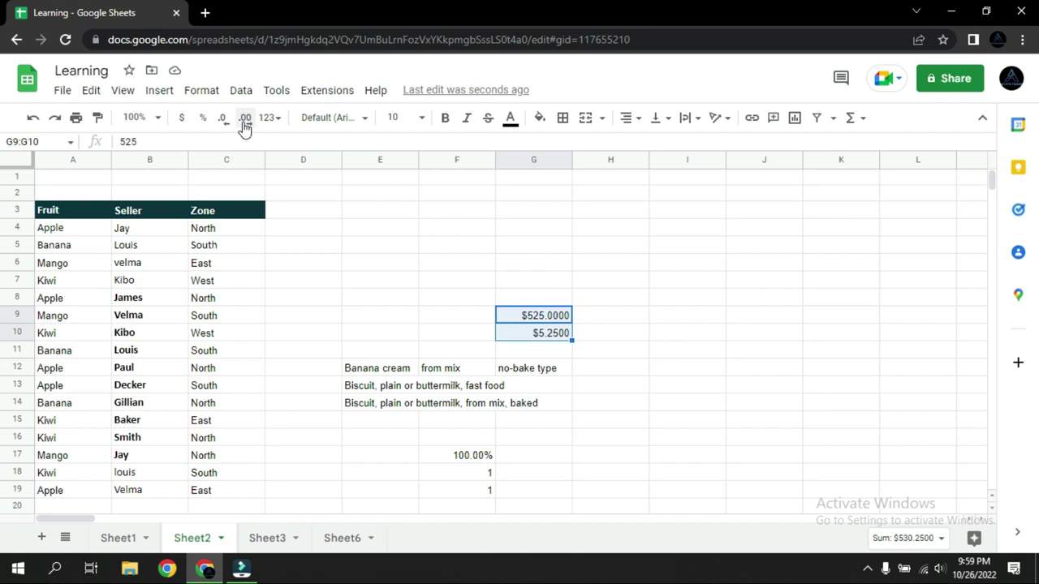
left_click(225, 123)
left_click(224, 124)
left_click(226, 124)
left_click(245, 123)
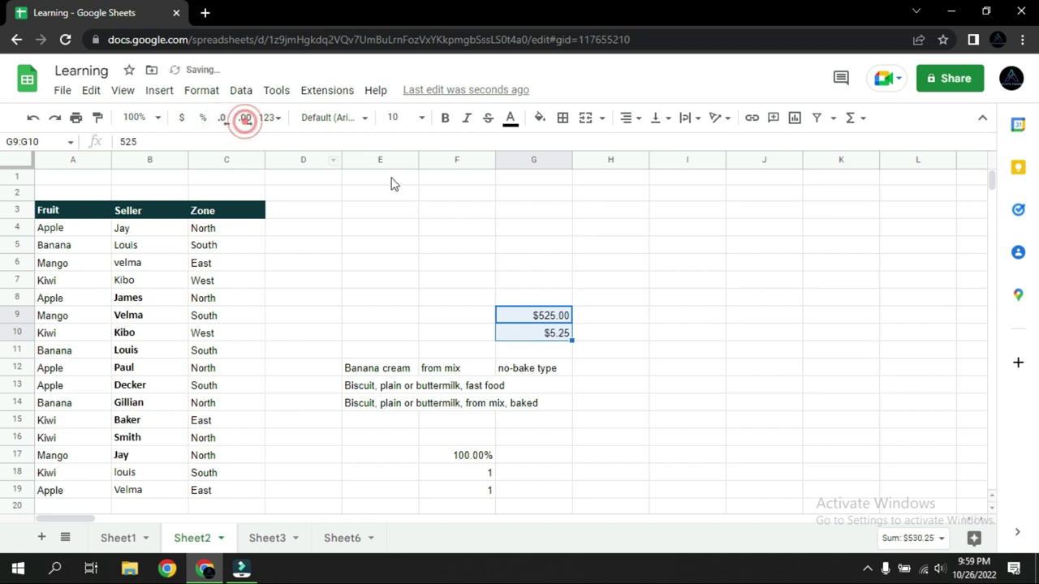
left_click(457, 299)
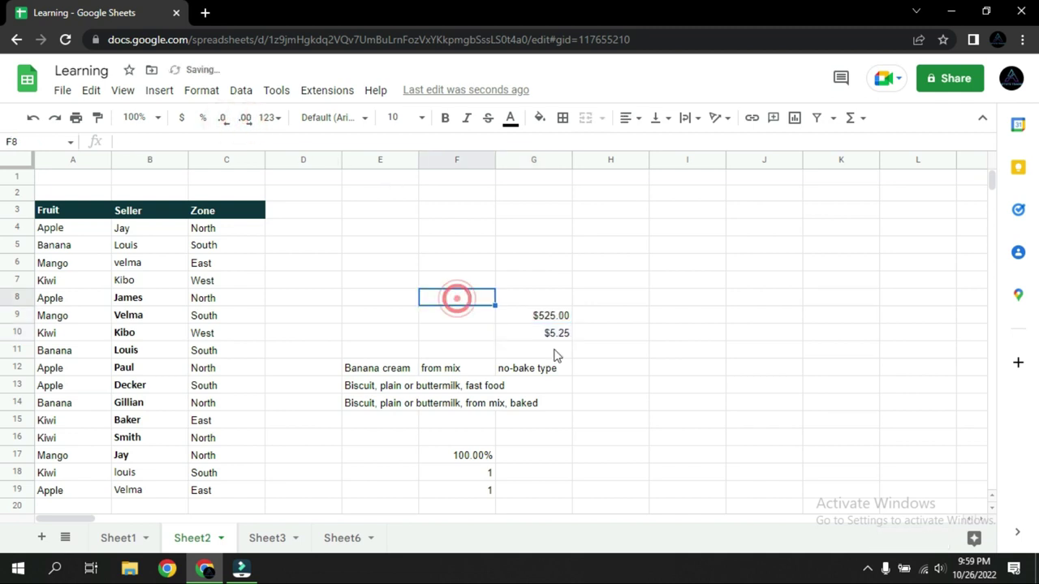
left_click(279, 122)
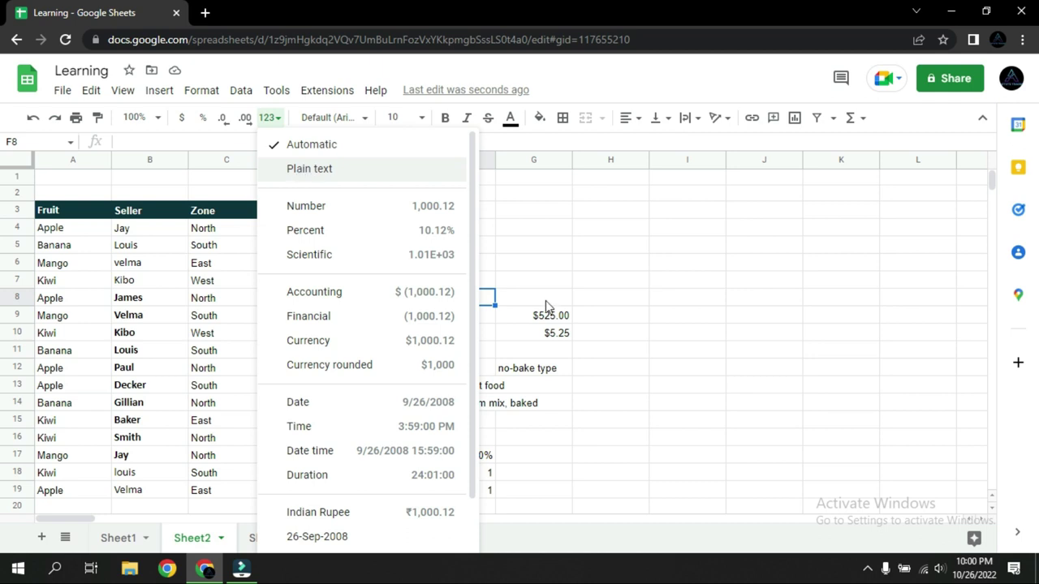
left_click(686, 314)
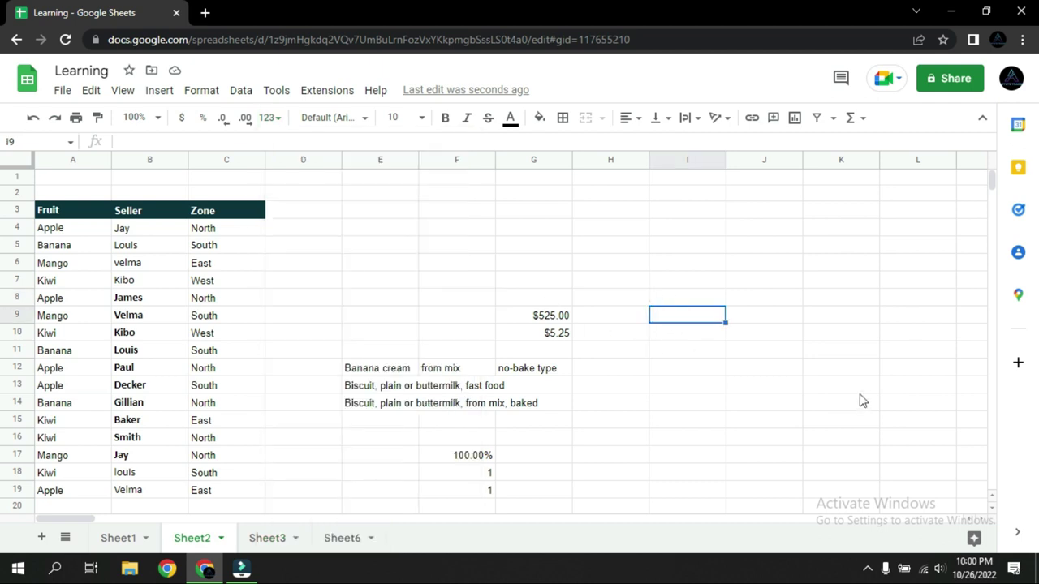
Enter the date 10-26-2022 in cell I9
type("10/22")
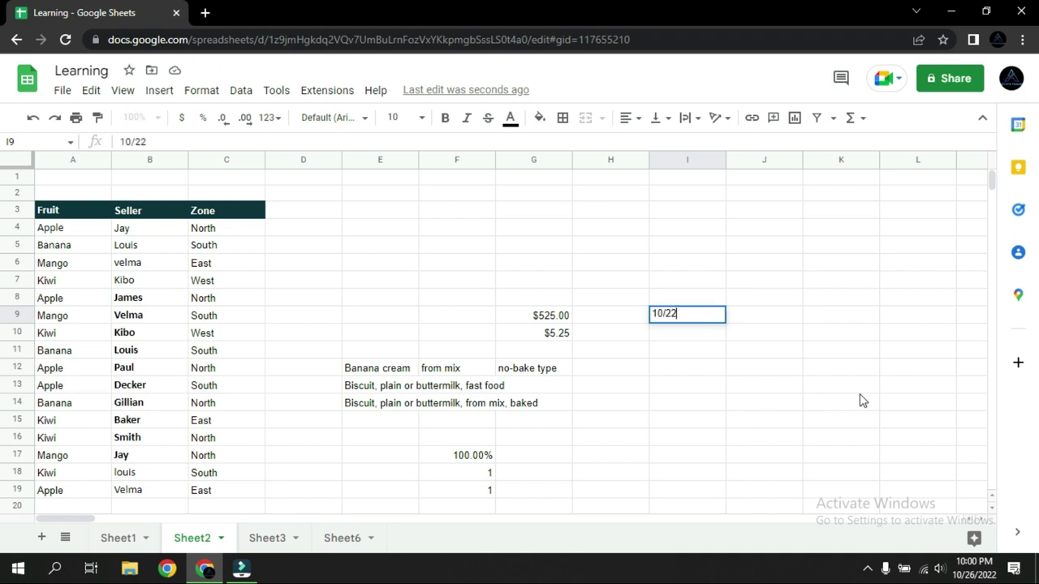
key("BackSpace")
type("-26-2022")
key("Return")
key("Up")
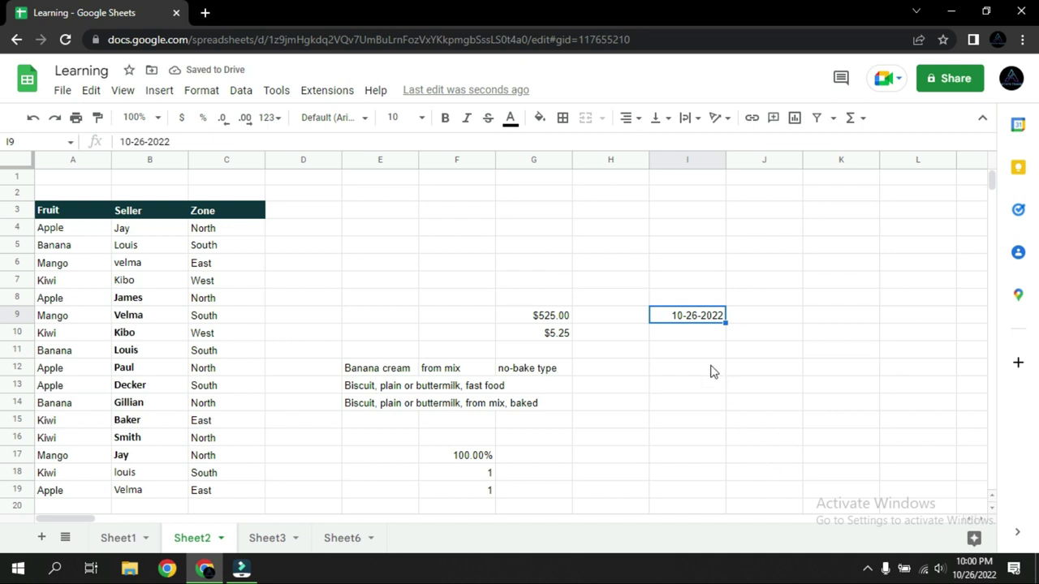
Enter the number 10262022 in cell I10
left_click(689, 339)
type("10262022")
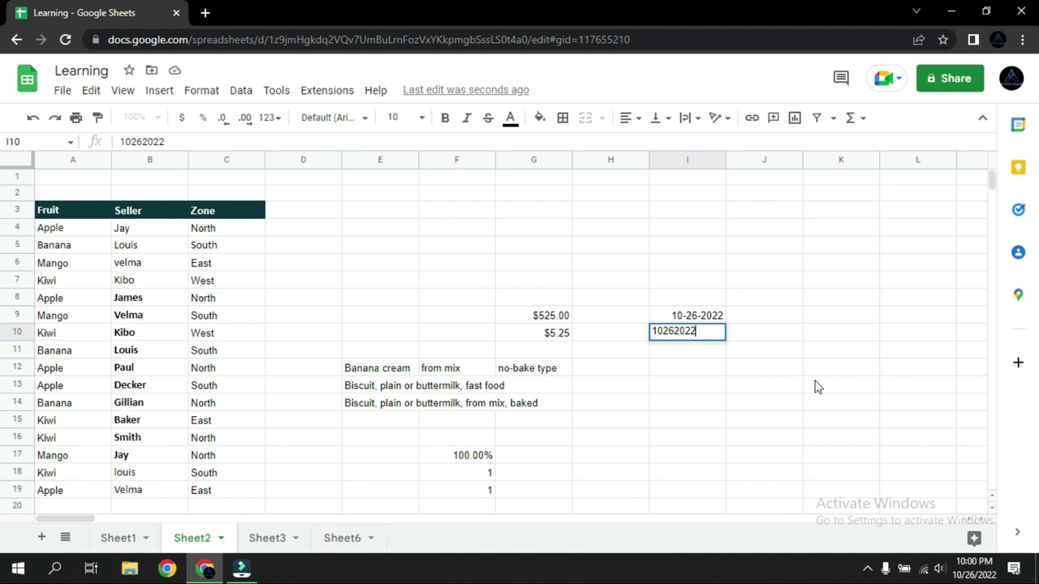
key("Return")
key("Up")
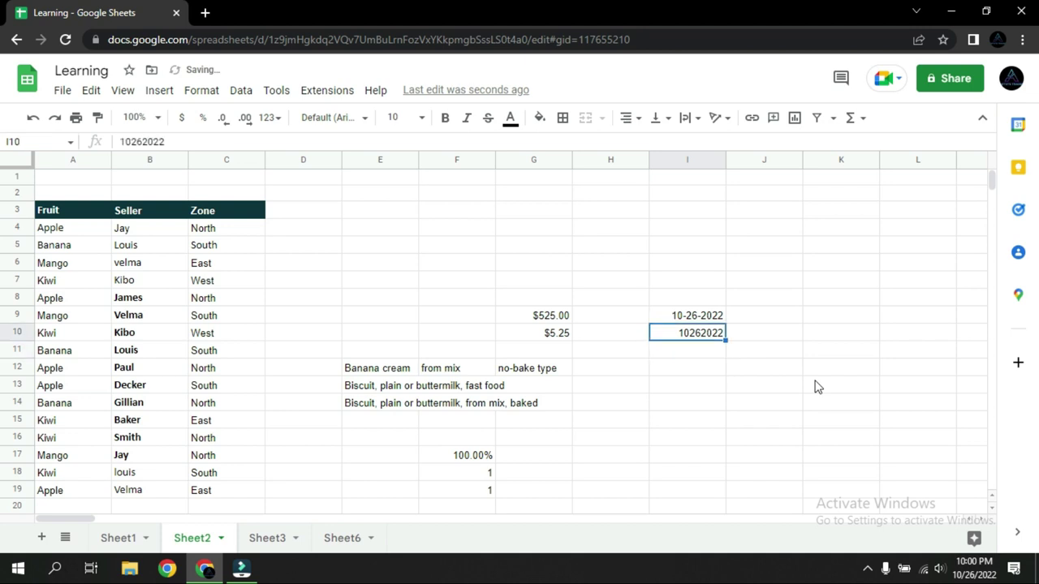
left_click(272, 118)
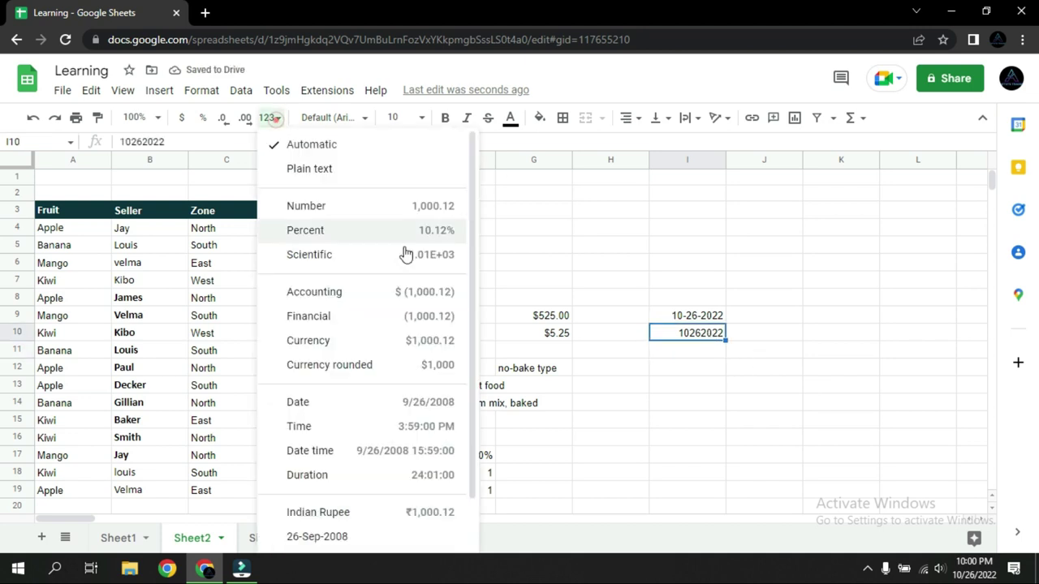
left_click(707, 386)
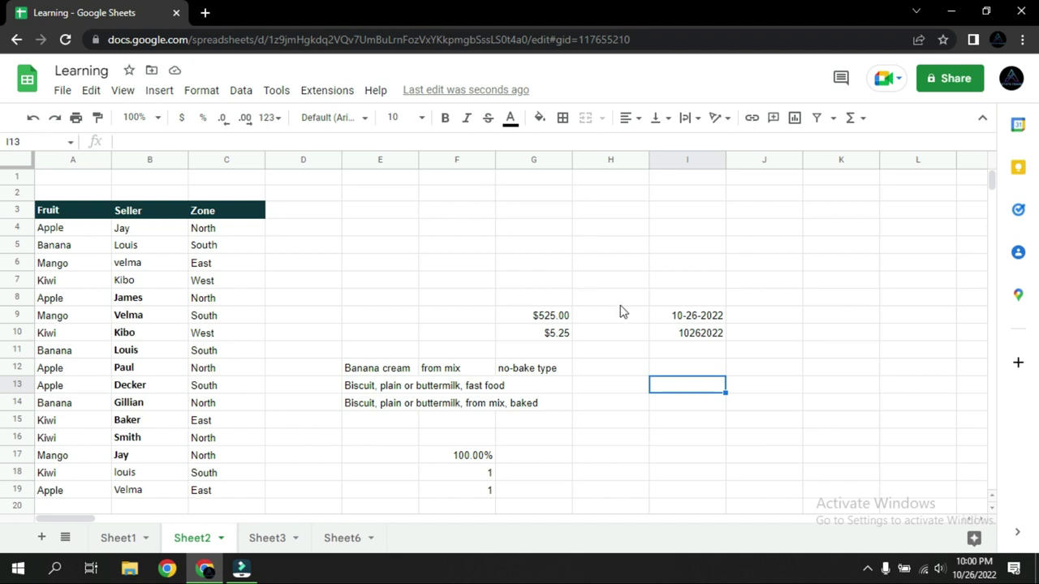
left_click(272, 118)
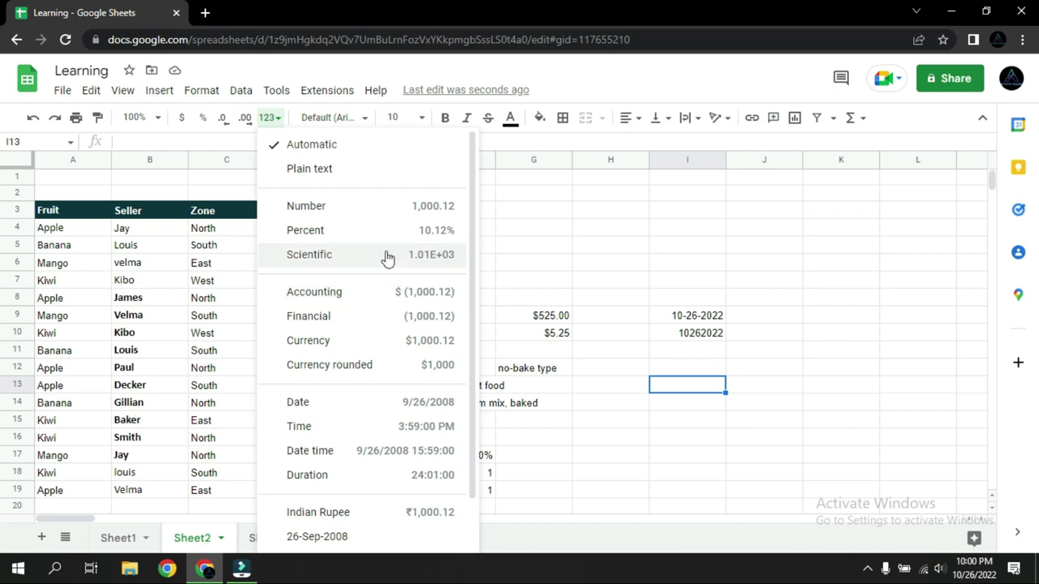
left_click(703, 451)
left_click(445, 479)
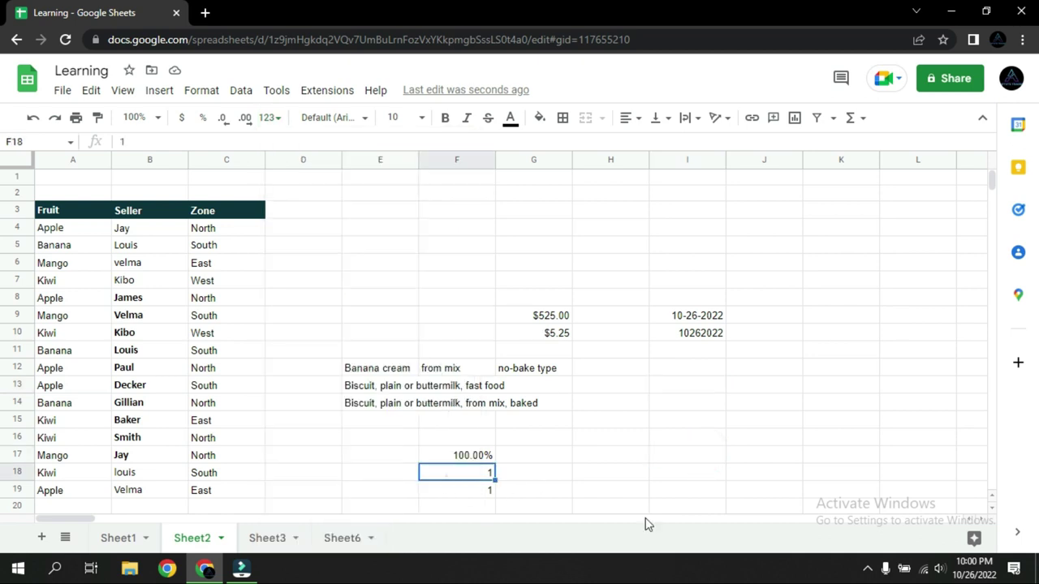
left_click(548, 315)
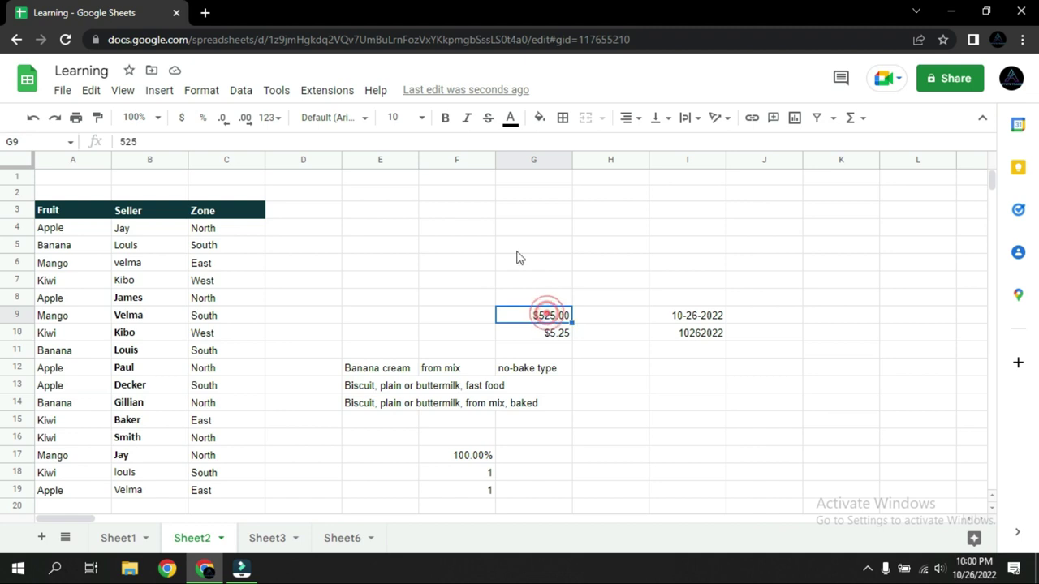
left_click(276, 122)
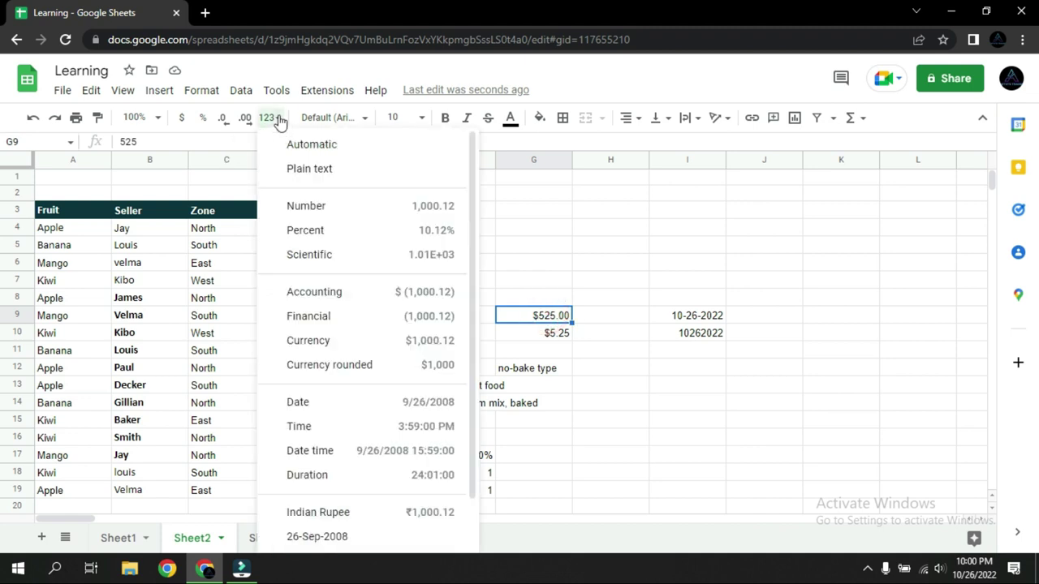
left_click(342, 258)
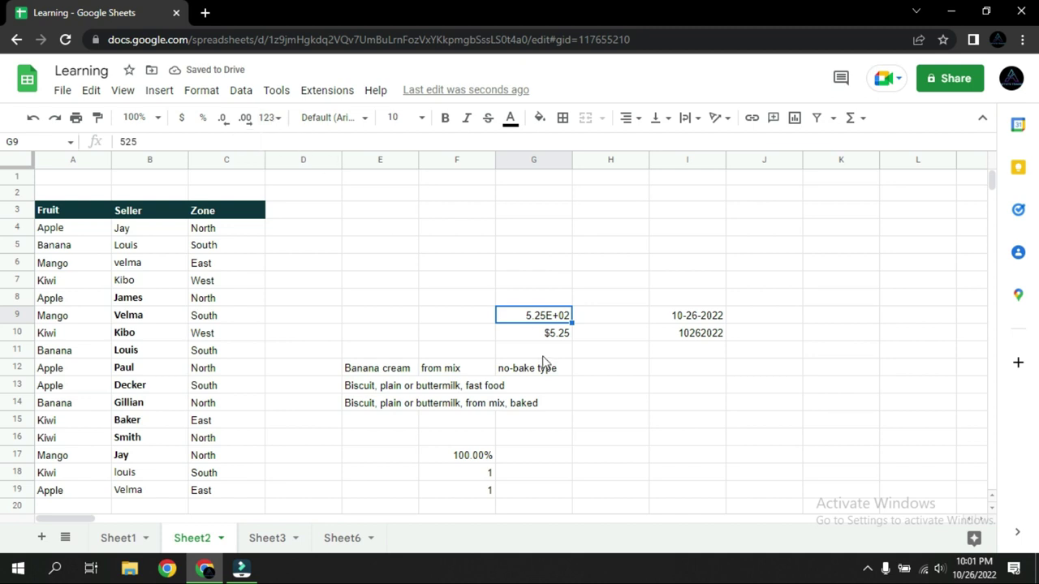
key("ctrl+z")
left_click(633, 349)
left_click(273, 120)
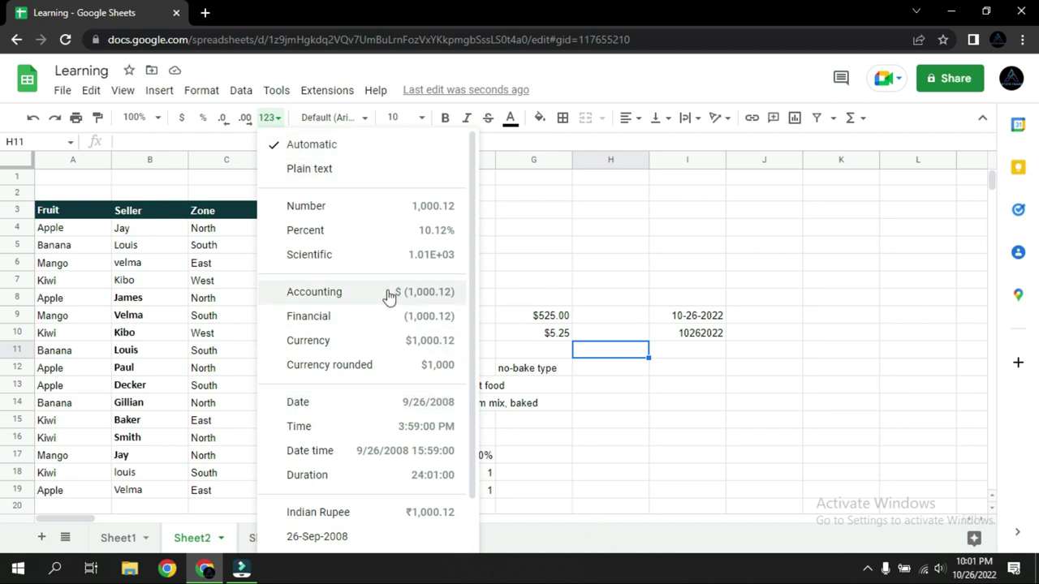
Change G10 to -200 and give G9:G10 accounting format
left_click(542, 333)
type("-")
key("Return")
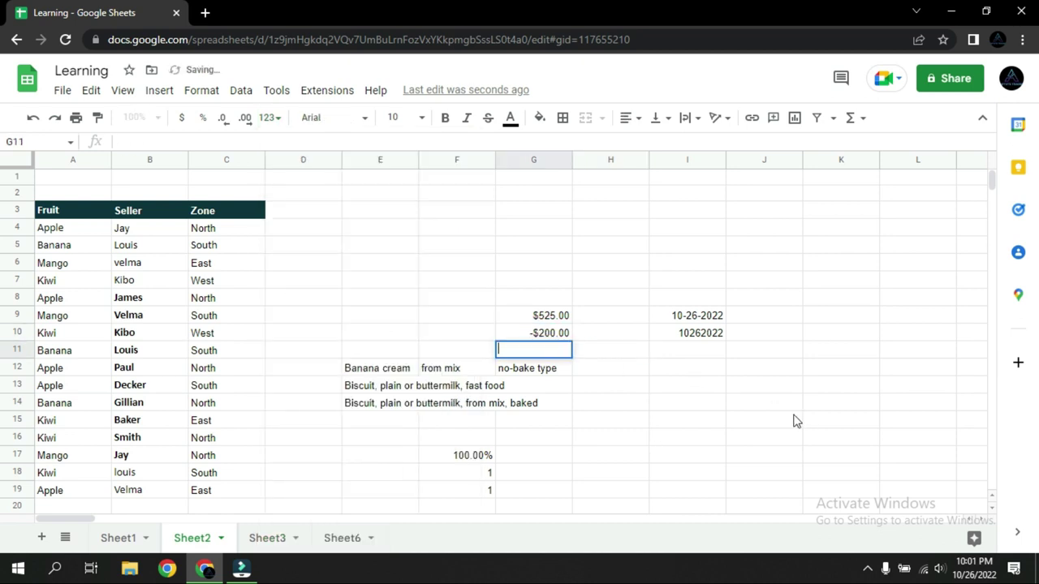
left_click_drag(527, 315, 532, 334)
left_click(276, 119)
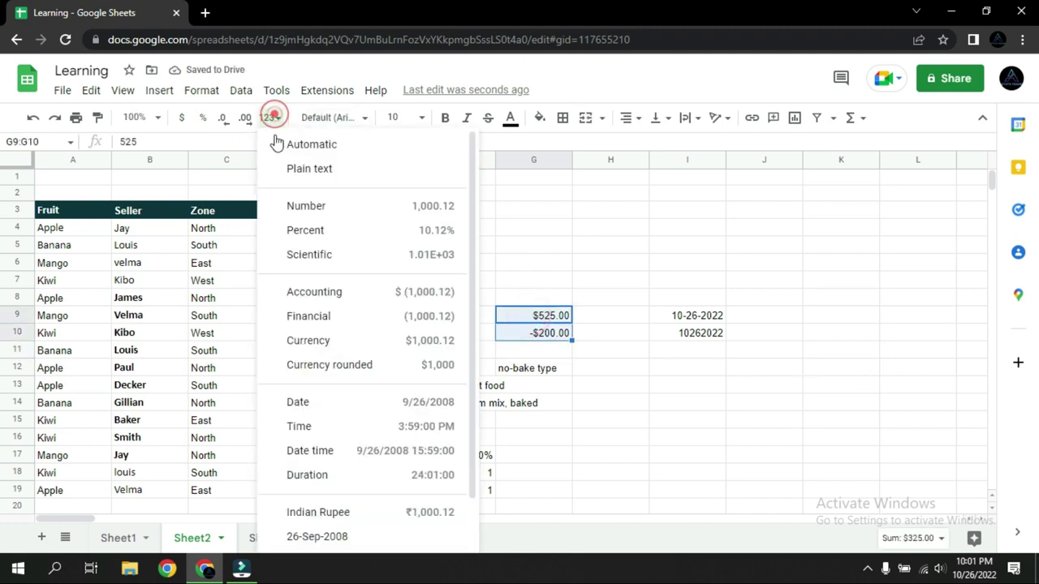
left_click(316, 293)
left_click(651, 422)
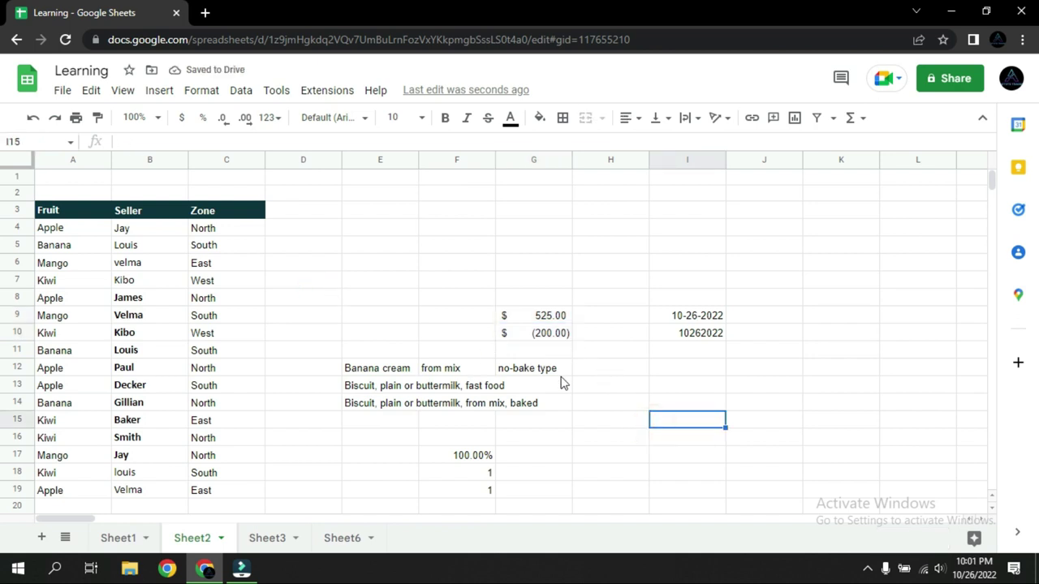
left_click(276, 119)
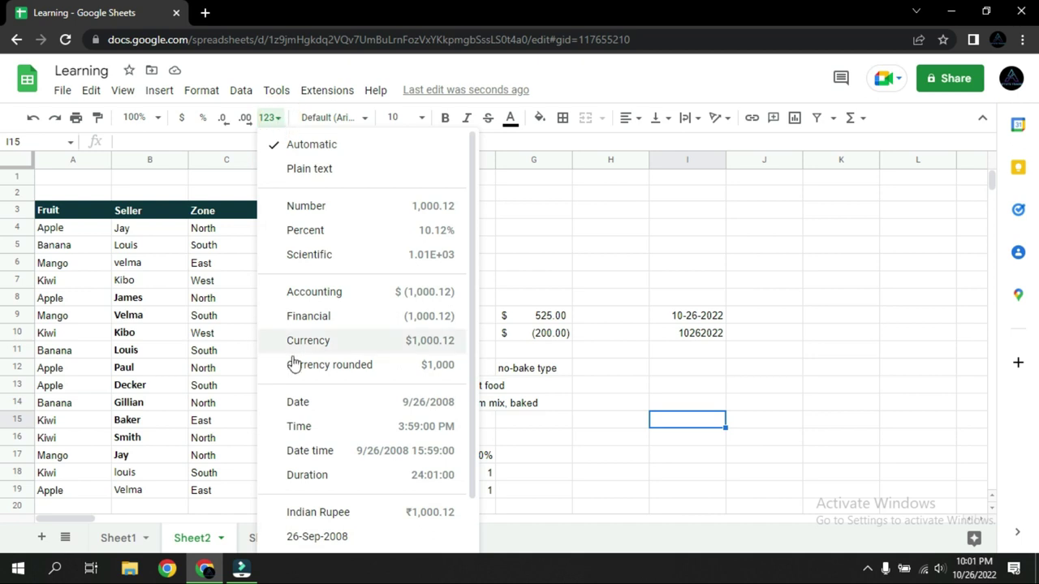
left_click(597, 380)
Enter 100.6 in G11 and format it as rounded currency, showing $101
left_click(548, 348)
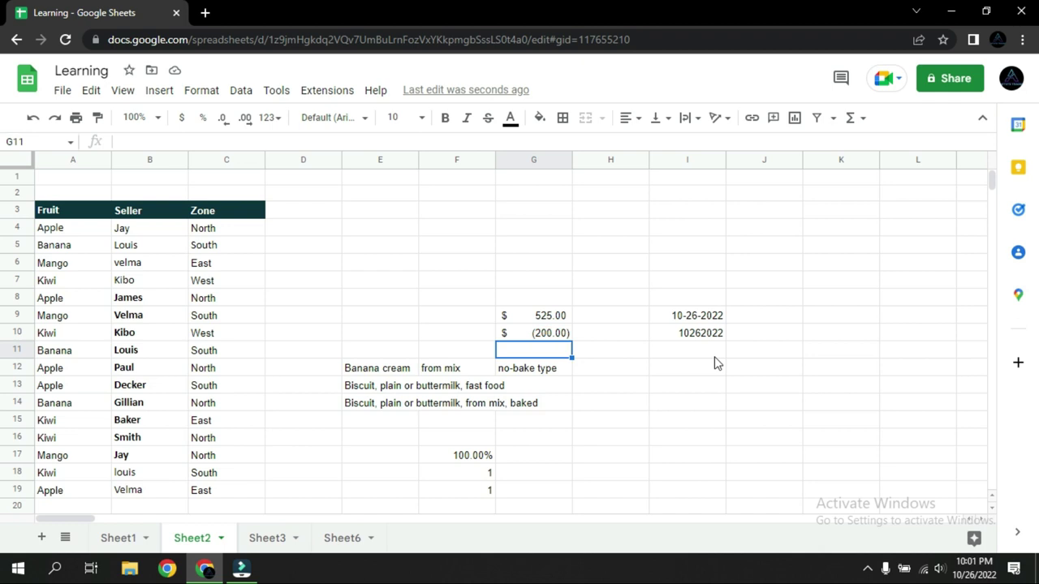
type("100.60")
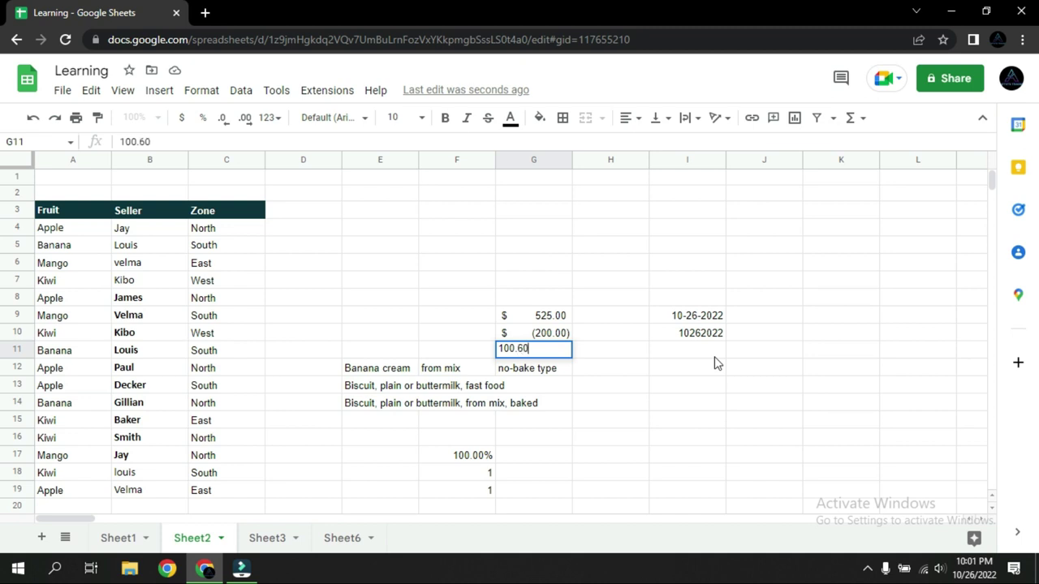
key("Return")
left_click(568, 351)
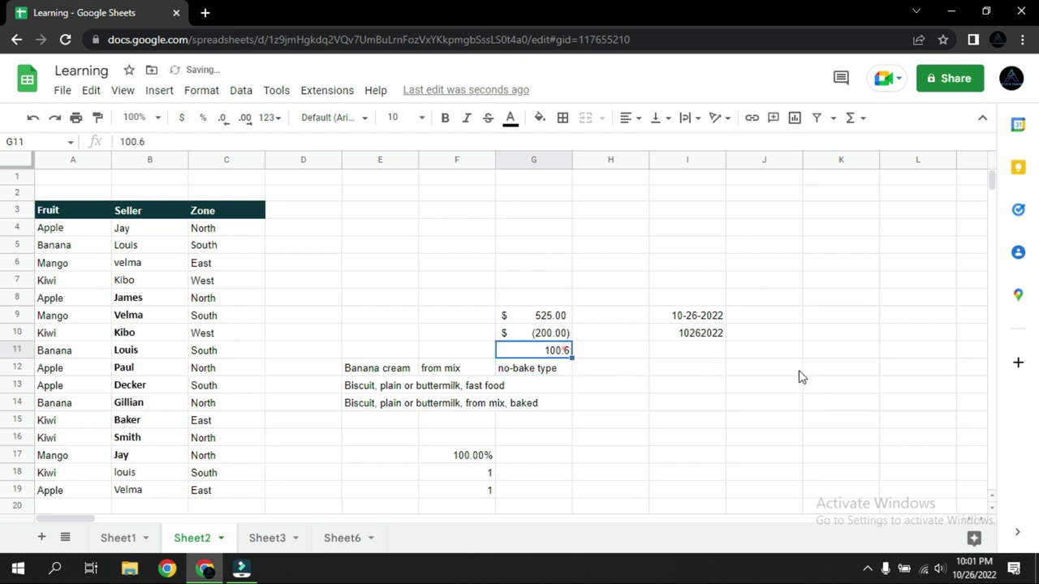
left_click(280, 120)
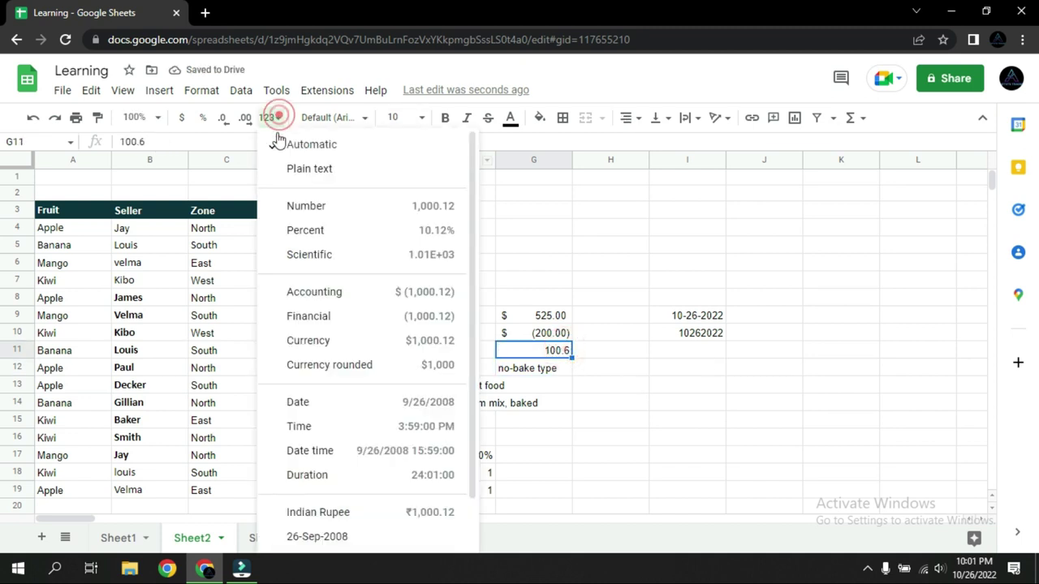
left_click(340, 365)
left_click(641, 405)
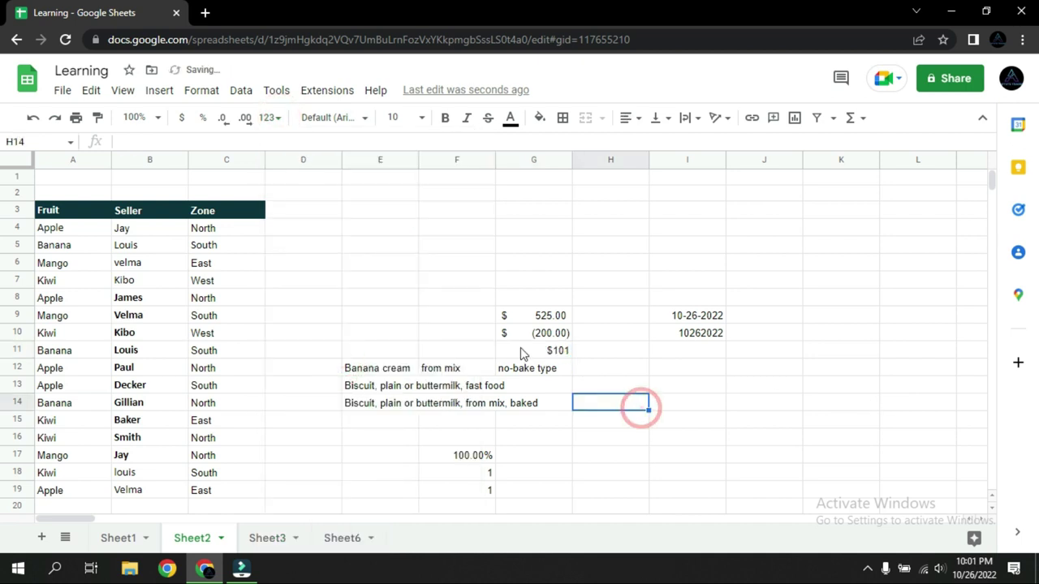
Enter 2 as a test value in cell J14
left_click(271, 118)
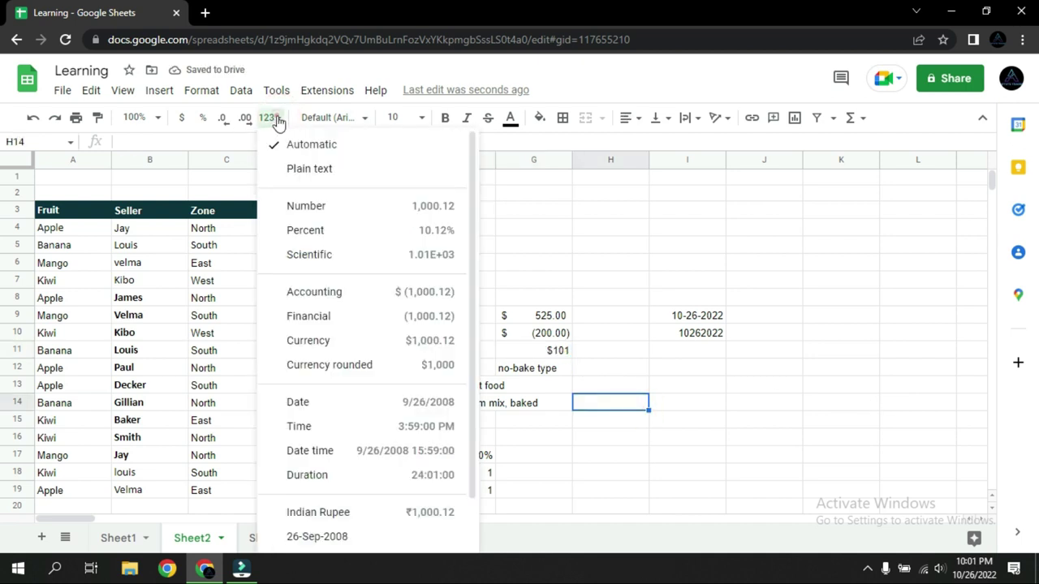
scroll(296, 333, "down", 1)
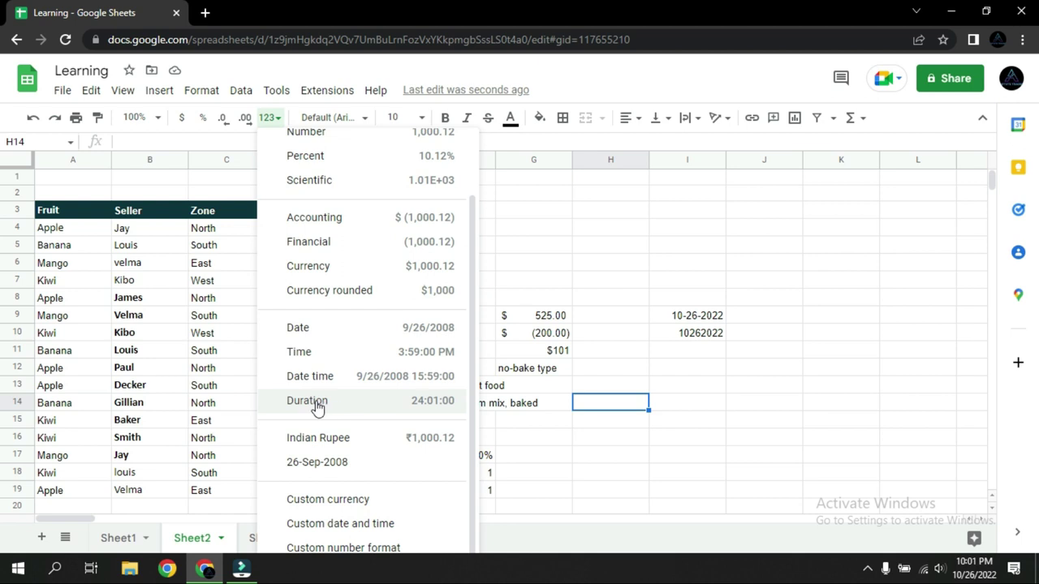
left_click(747, 403)
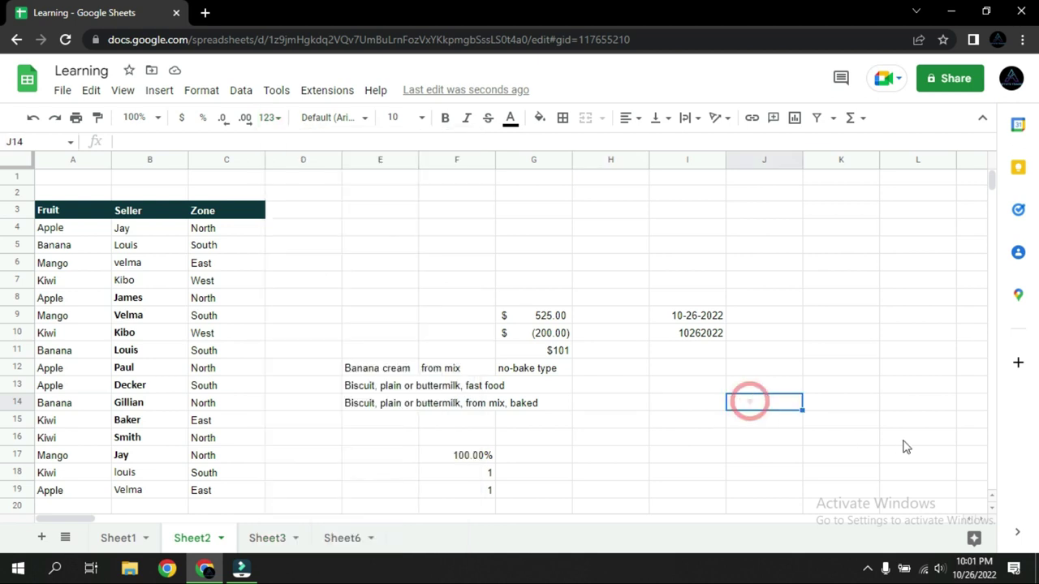
type("2")
key("Return")
key("Up")
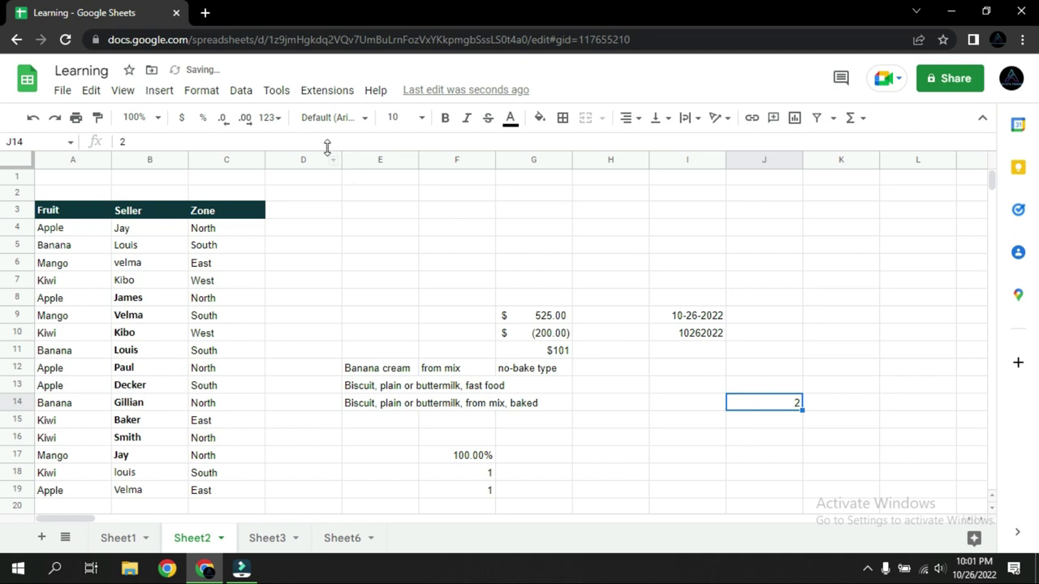
Format J14 as Duration so 2 shows 48:00:00, then clear it
left_click(268, 118)
left_click(302, 401)
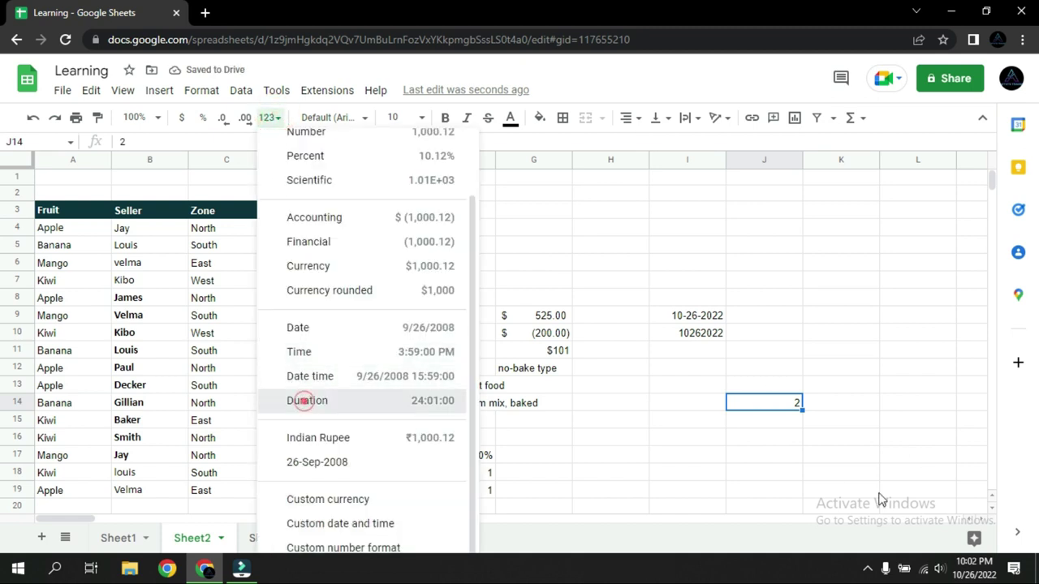
left_click(810, 451)
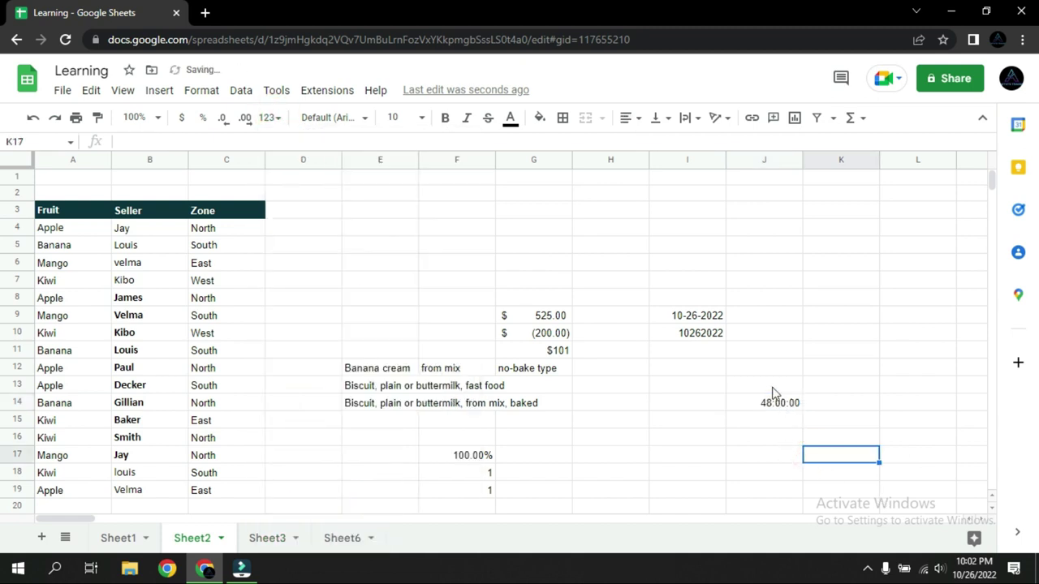
left_click(766, 403)
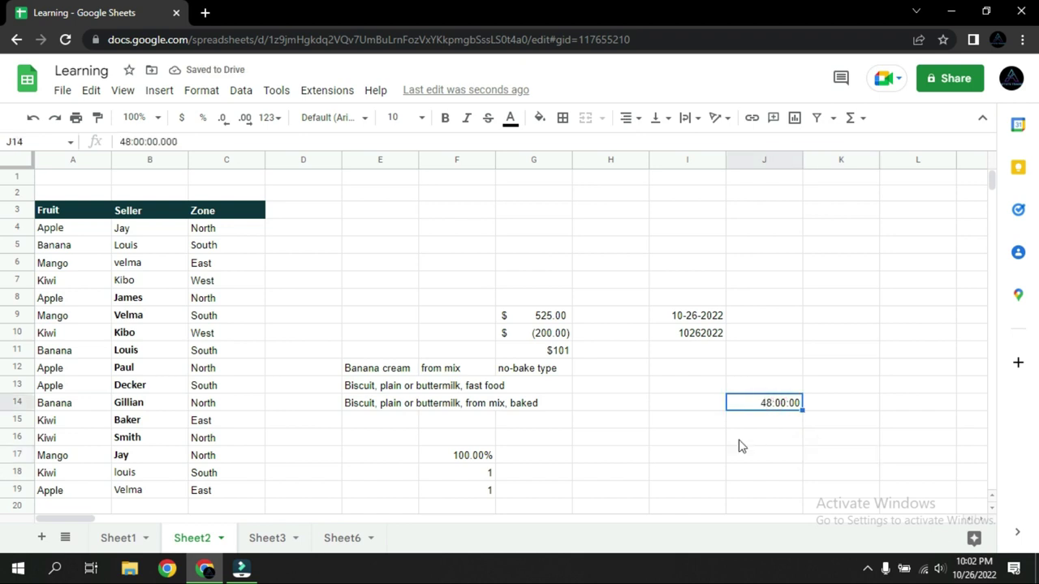
key("Delete")
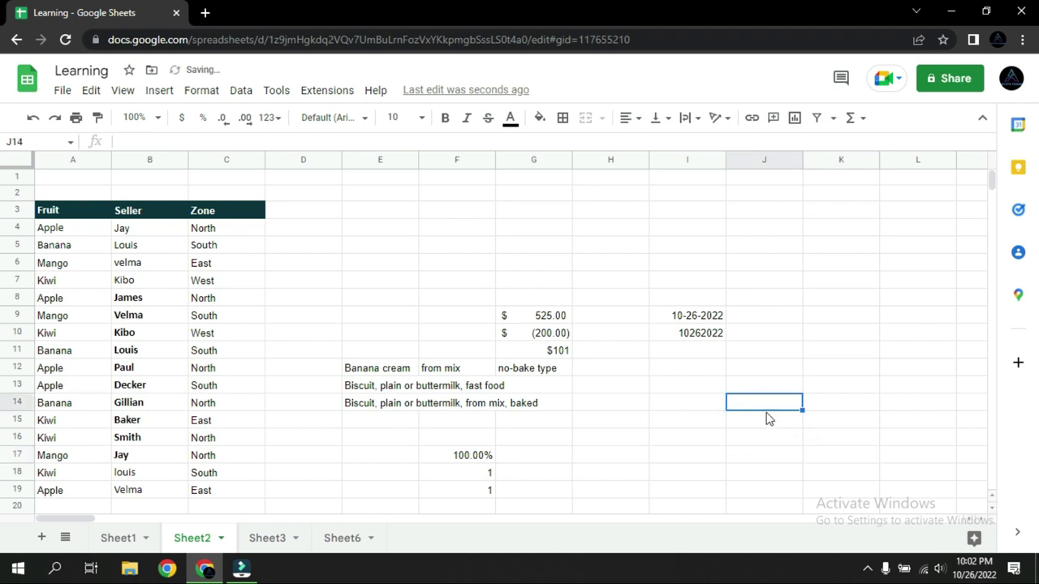
Look through the number formats list, then select G9's $525.00
left_click(269, 118)
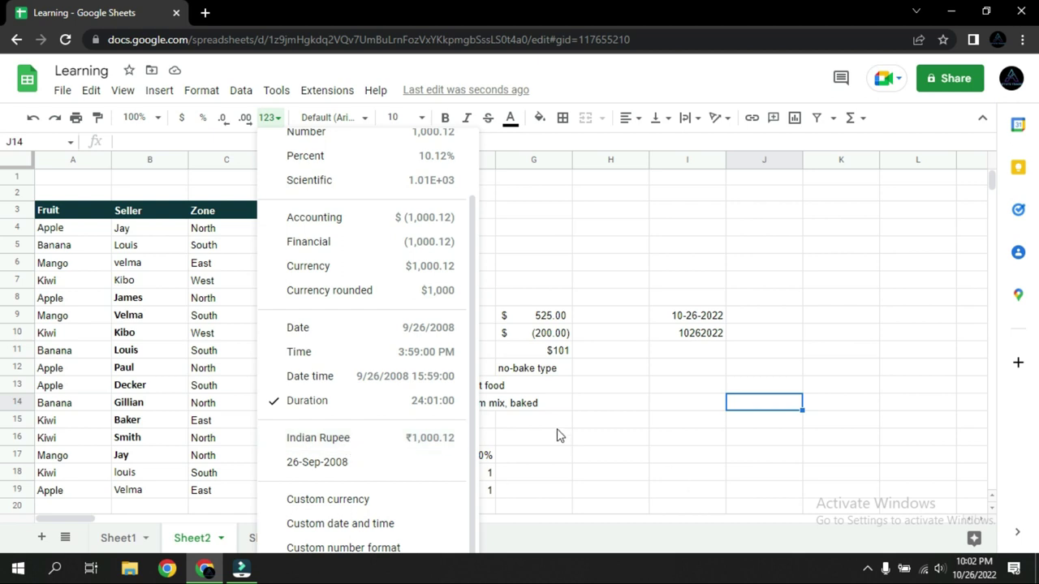
scroll(556, 433, "down", 3)
scroll(528, 492, "up", 1)
scroll(630, 411, "up", 1)
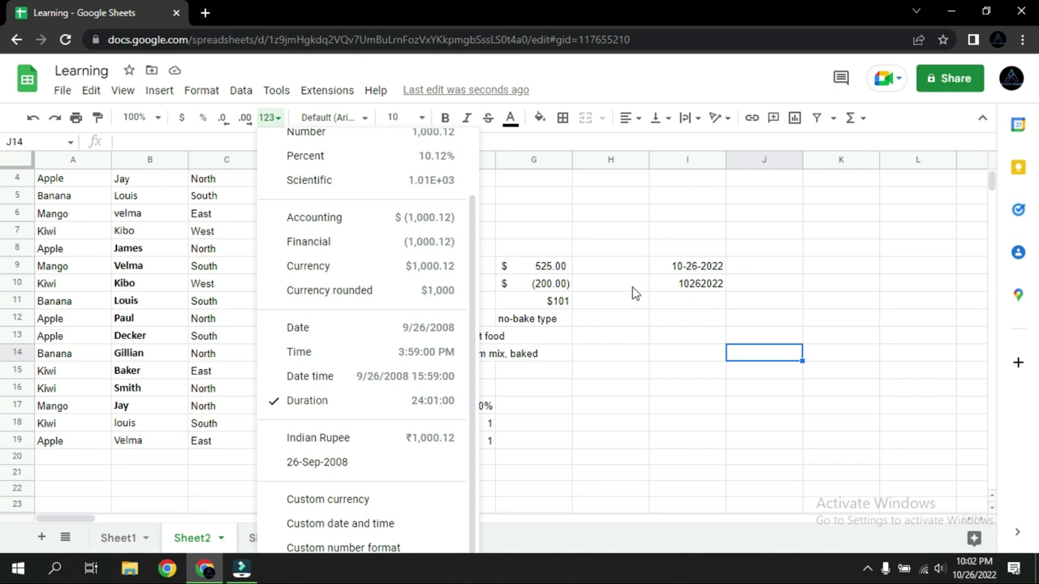
left_click(531, 267)
Set G9's custom currency to Indian Rupee so it reads ₹525.00
left_click(281, 119)
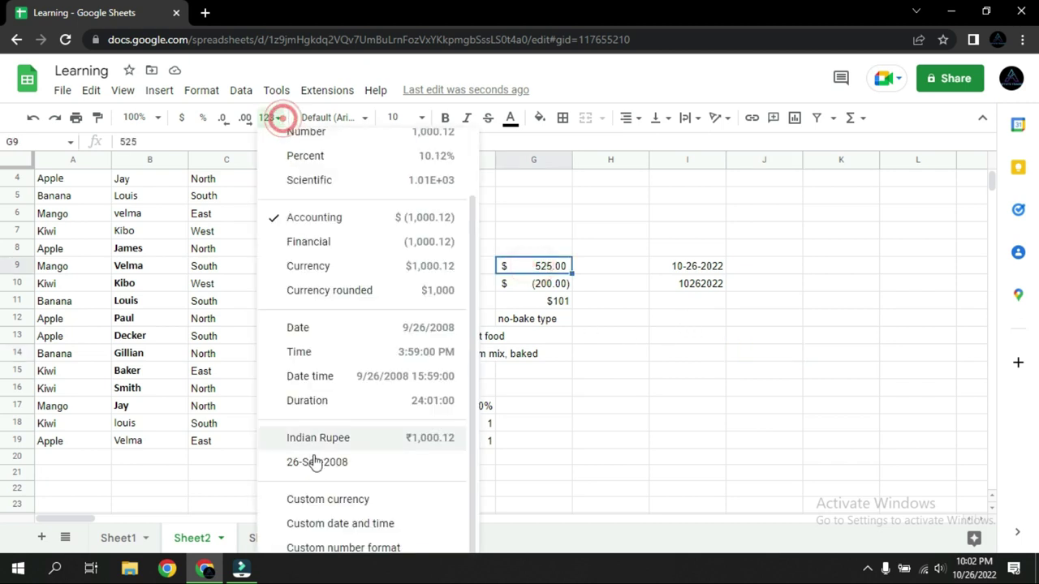
left_click(349, 499)
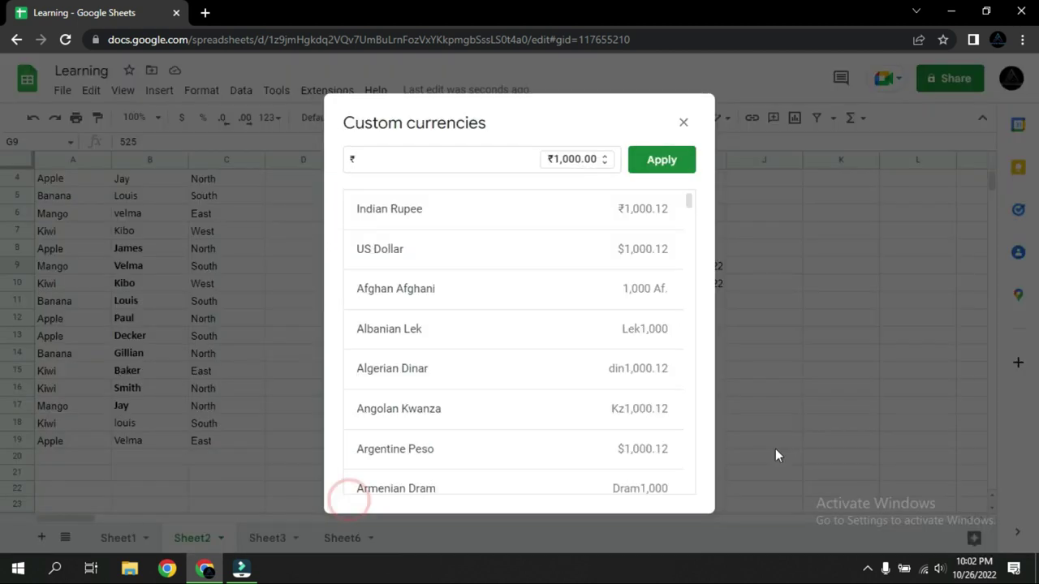
left_click(389, 159)
key("BackSpace")
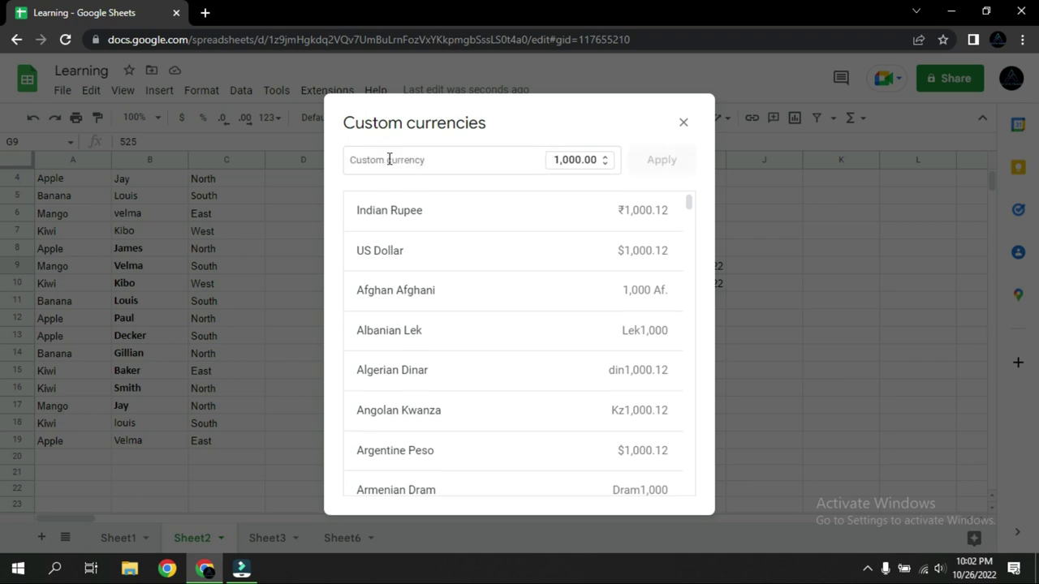
type("india")
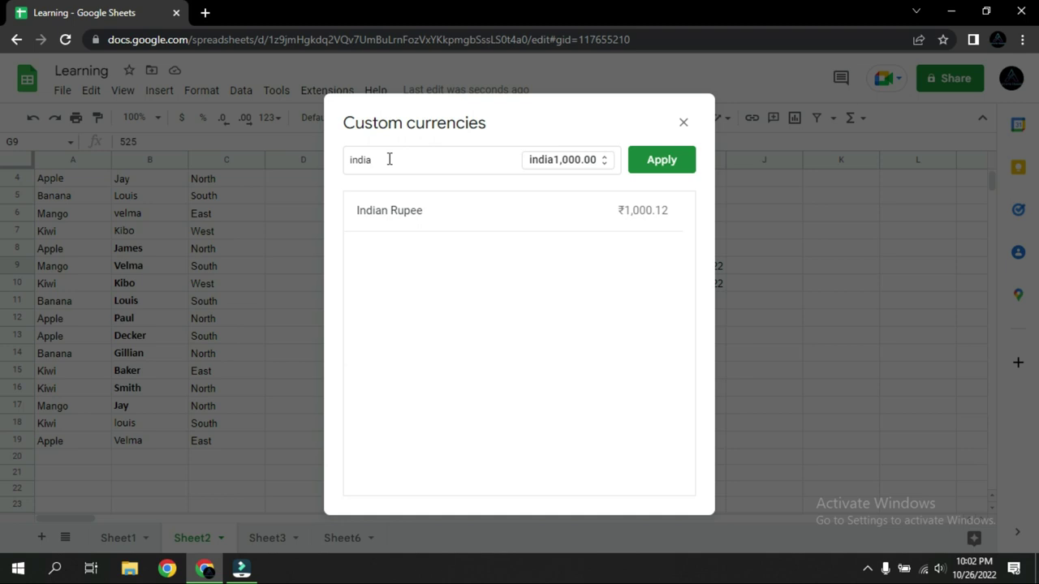
left_click(424, 213)
left_click(664, 161)
left_click(688, 373)
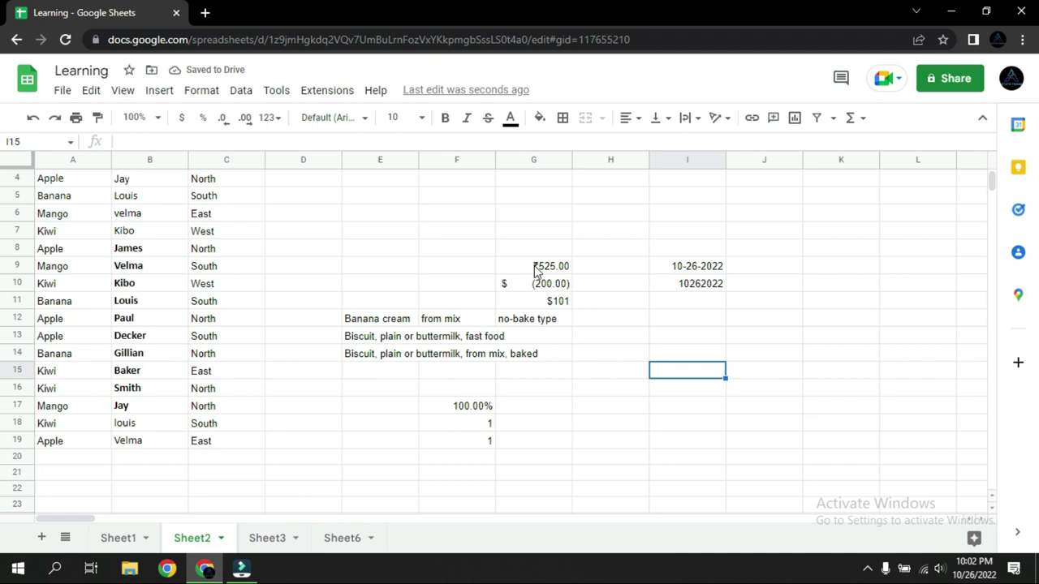
left_click(270, 118)
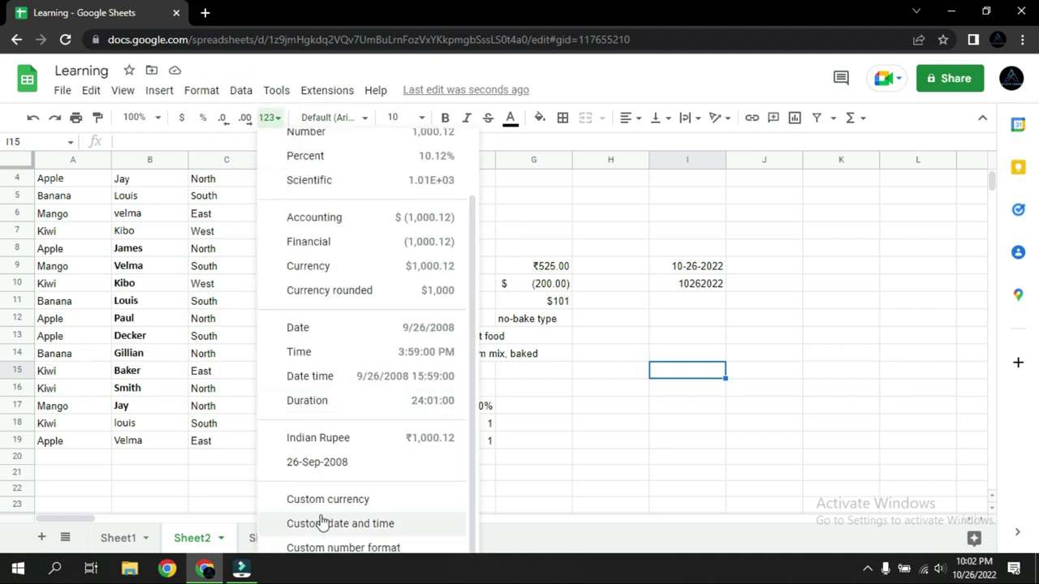
left_click(375, 528)
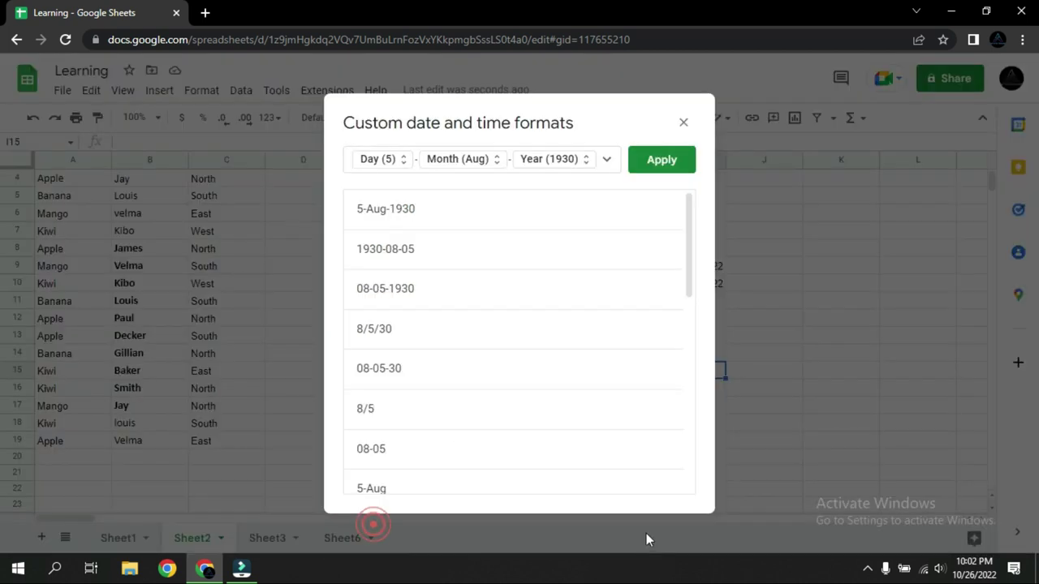
scroll(542, 352, "down", 5)
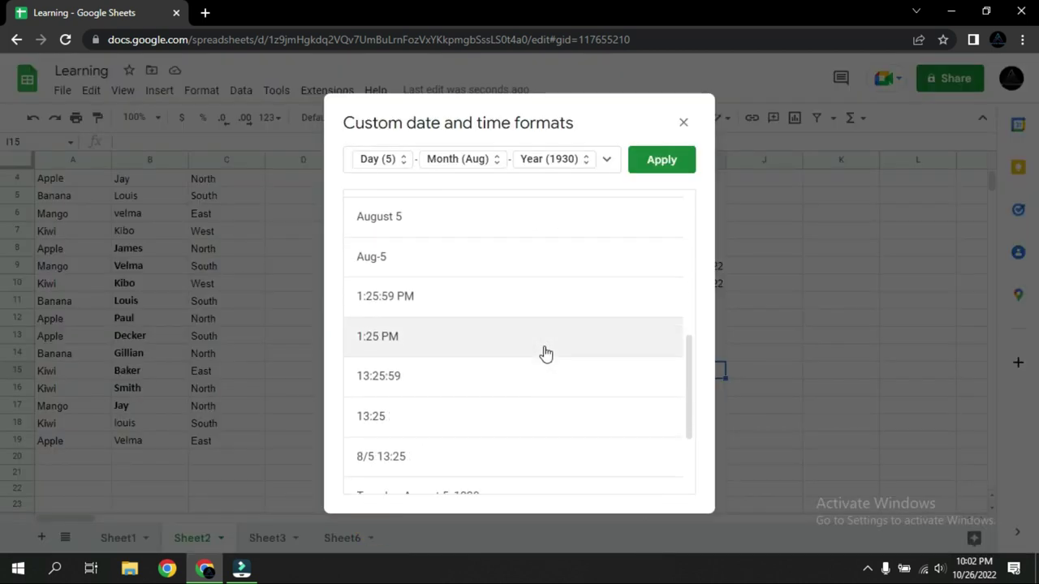
scroll(422, 454, "down", 1)
scroll(408, 452, "up", 6)
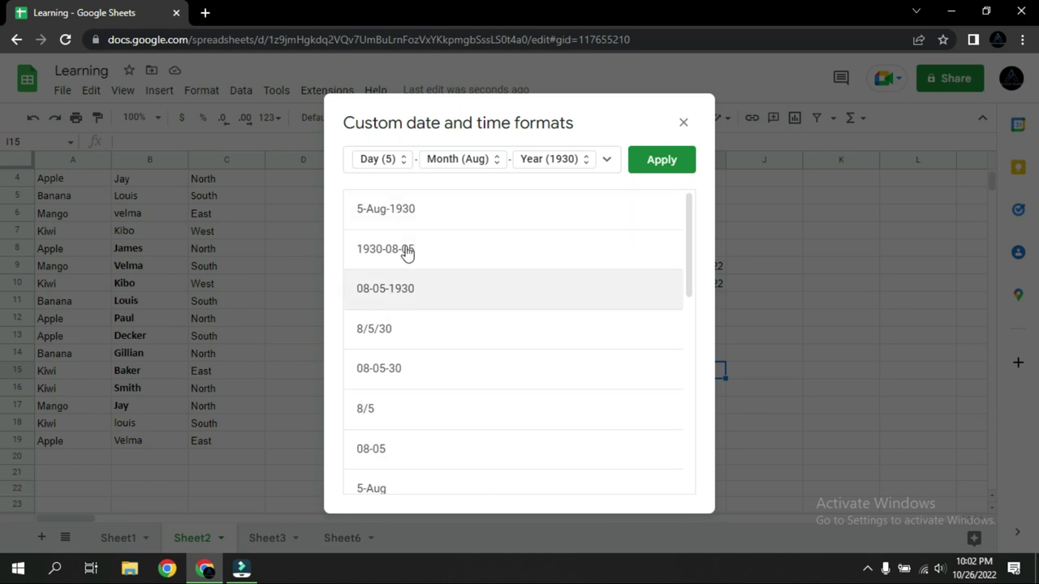
left_click(680, 122)
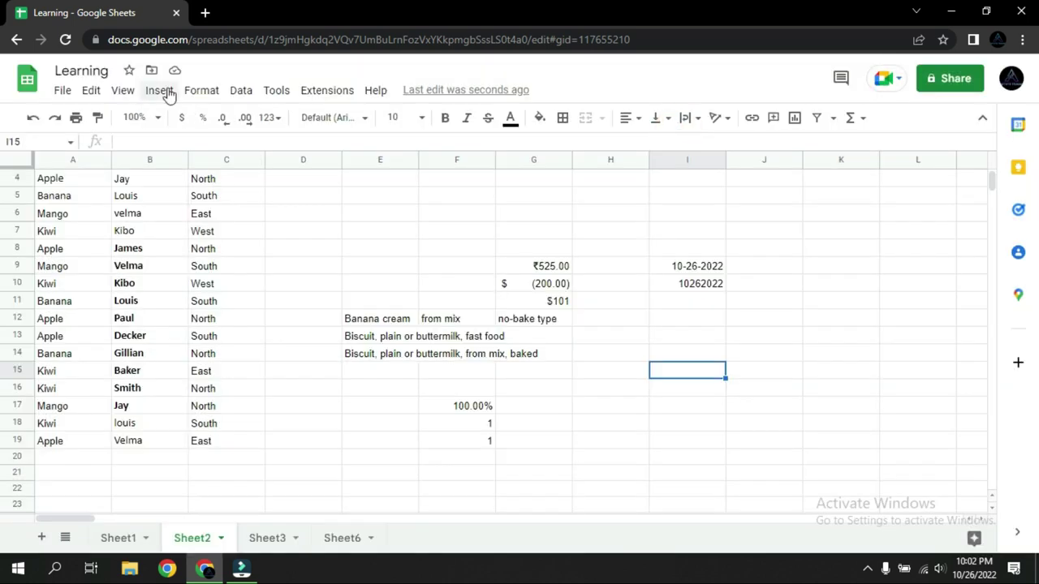
left_click(268, 117)
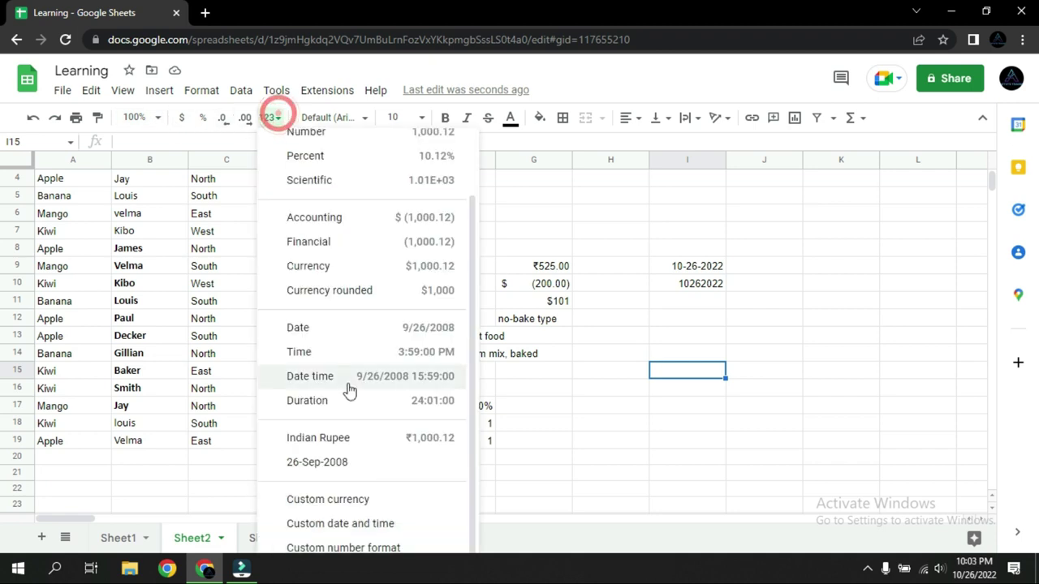
scroll(512, 421, "down", 2)
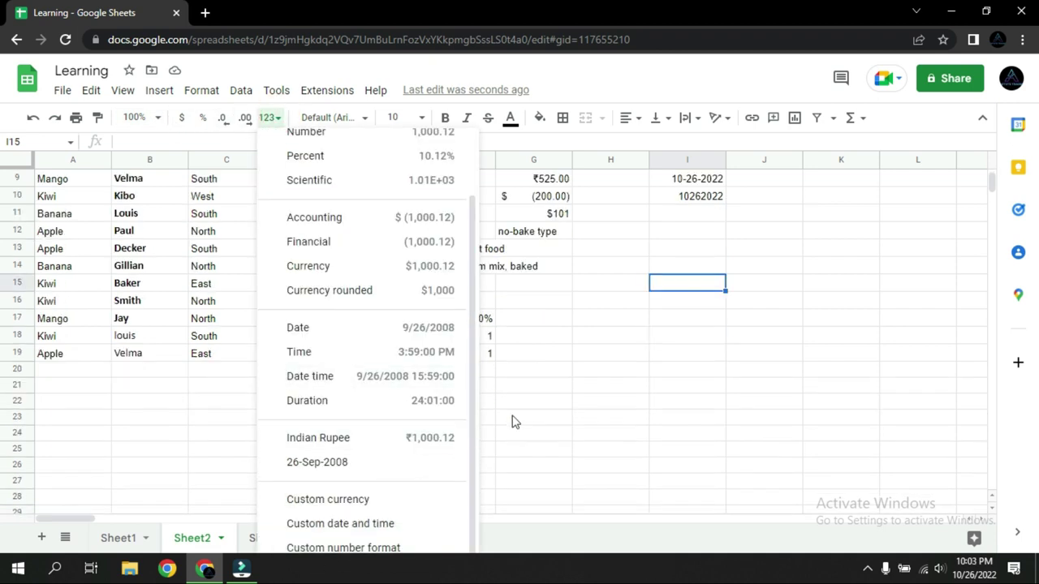
Apply the custom number format 0 from the custom number formats dialog
left_click(354, 549)
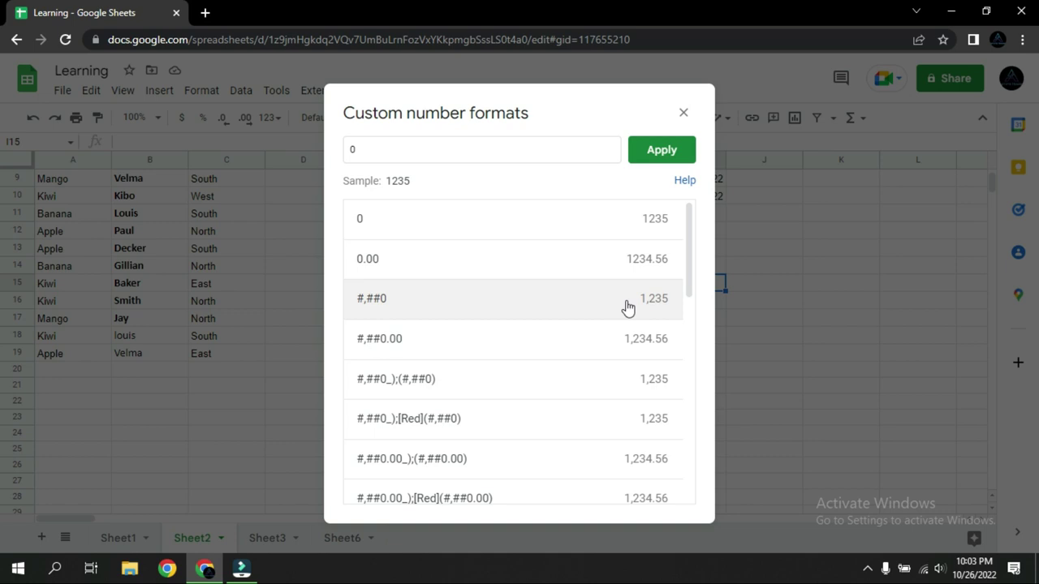
scroll(626, 309, "down", 2)
scroll(617, 325, "down", 3)
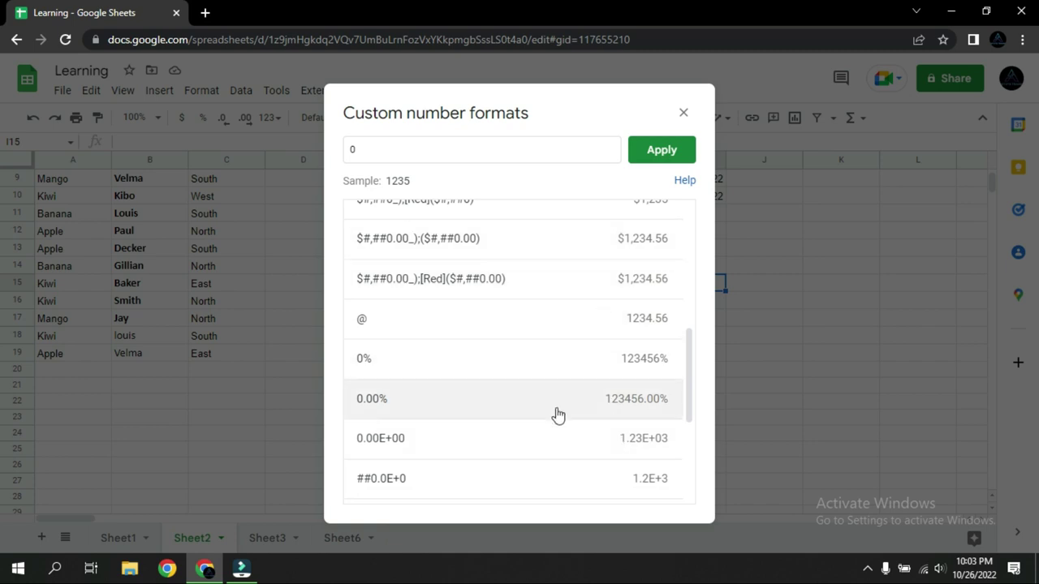
scroll(552, 420, "down", 3)
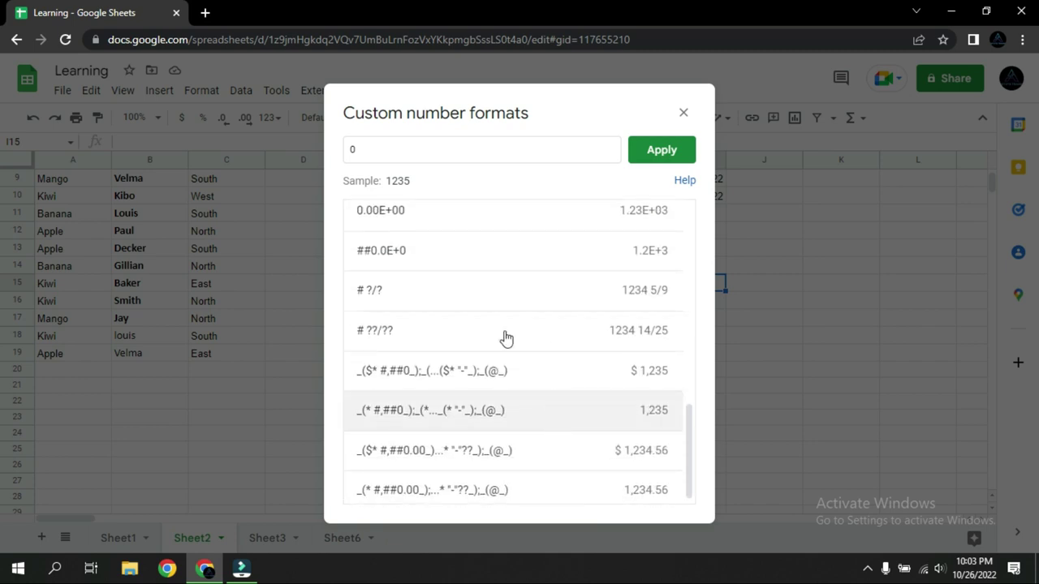
scroll(570, 413, "up", 5)
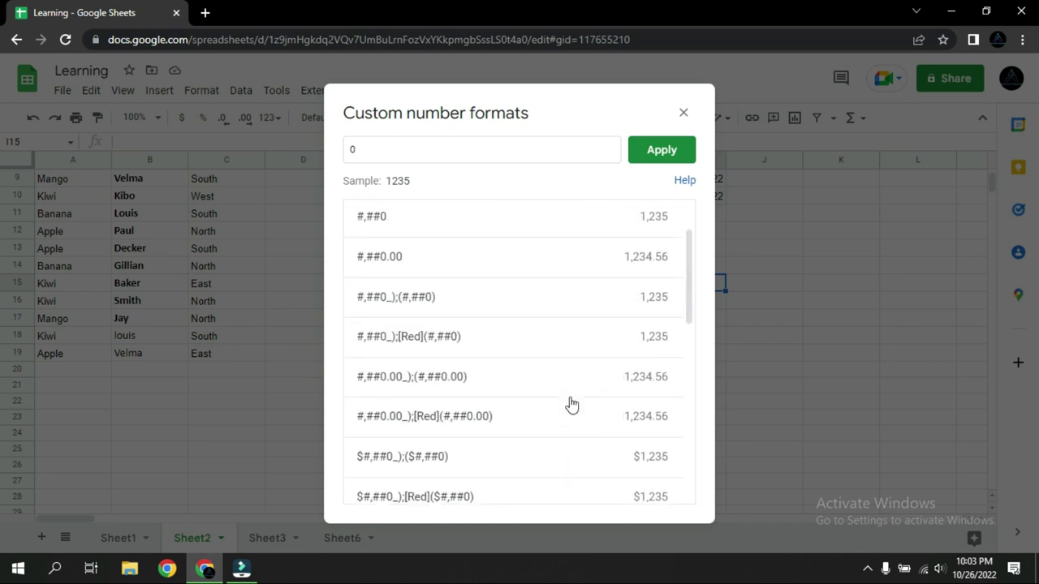
left_click(696, 150)
Try font size 14 on G9's ₹525.00, then restore it to size 10
scroll(706, 383, "up", 3)
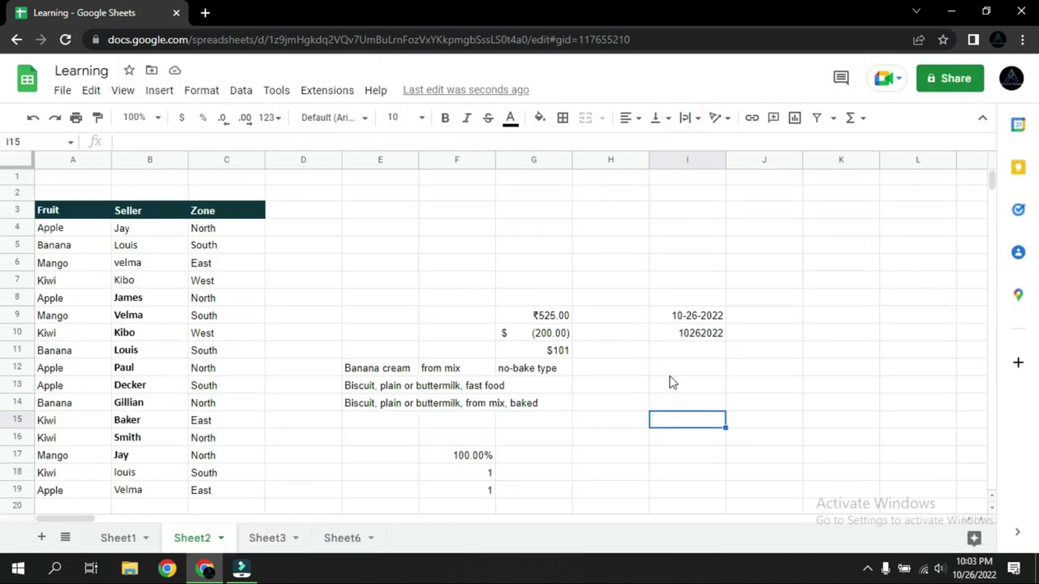
left_click(364, 124)
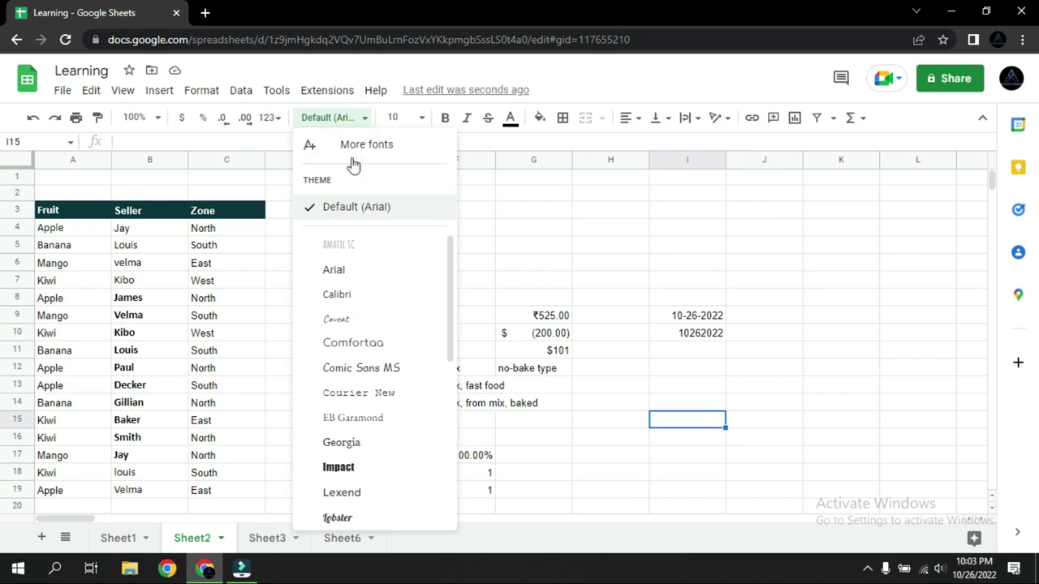
scroll(343, 313, "down", 5)
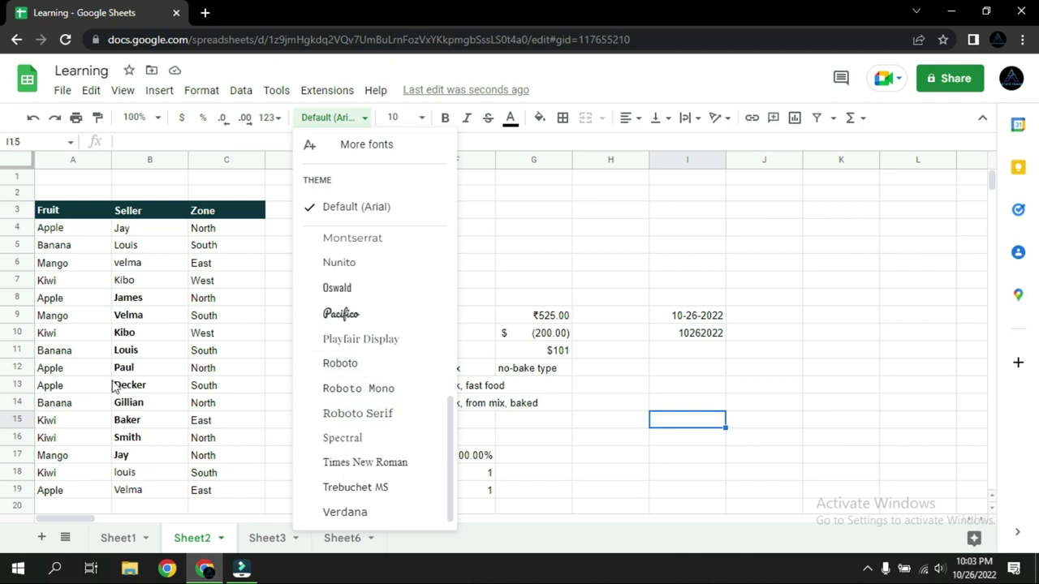
left_click(520, 265)
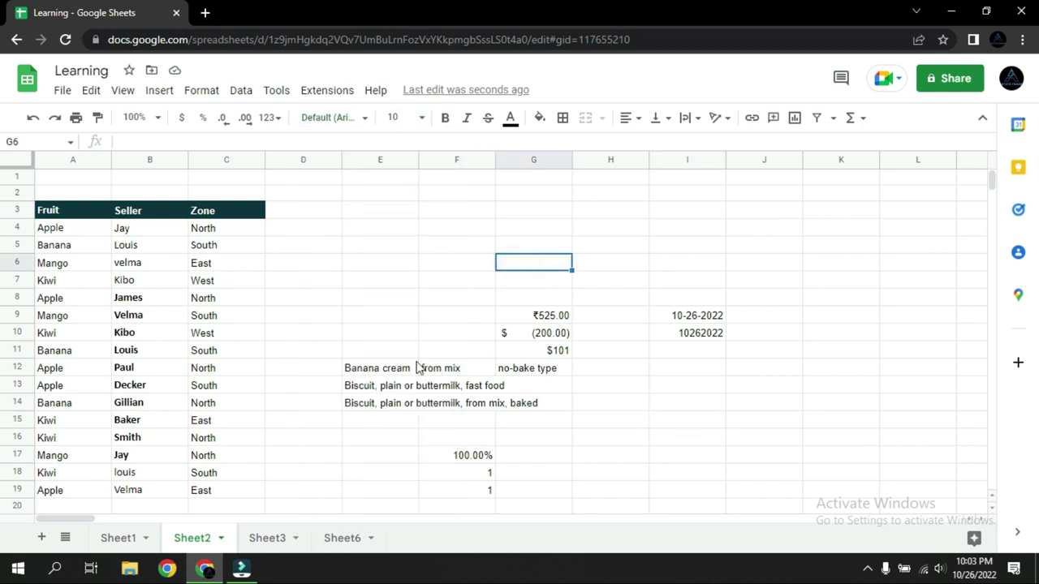
left_click(525, 315)
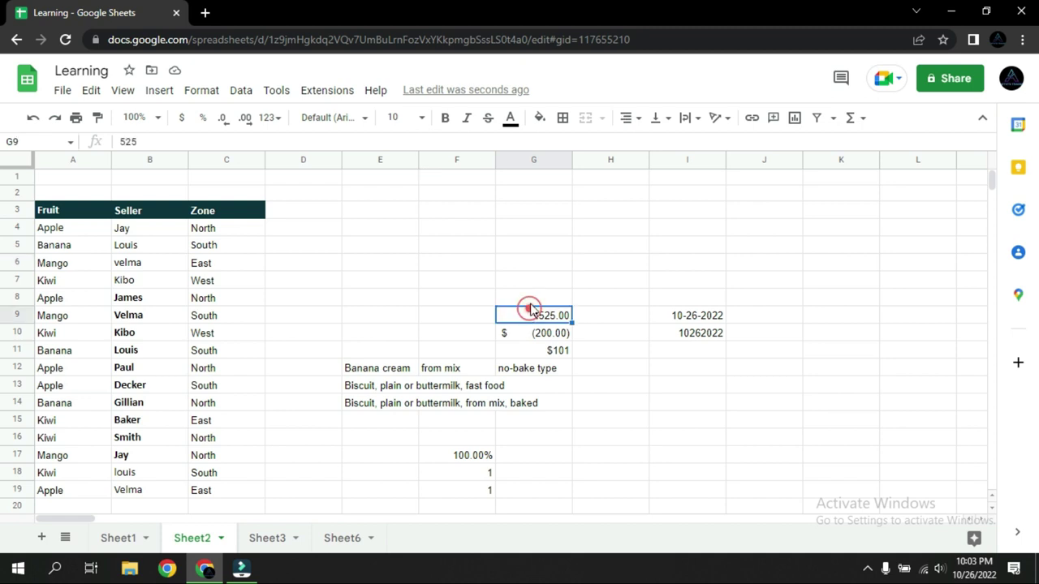
left_click(421, 118)
left_click(393, 317)
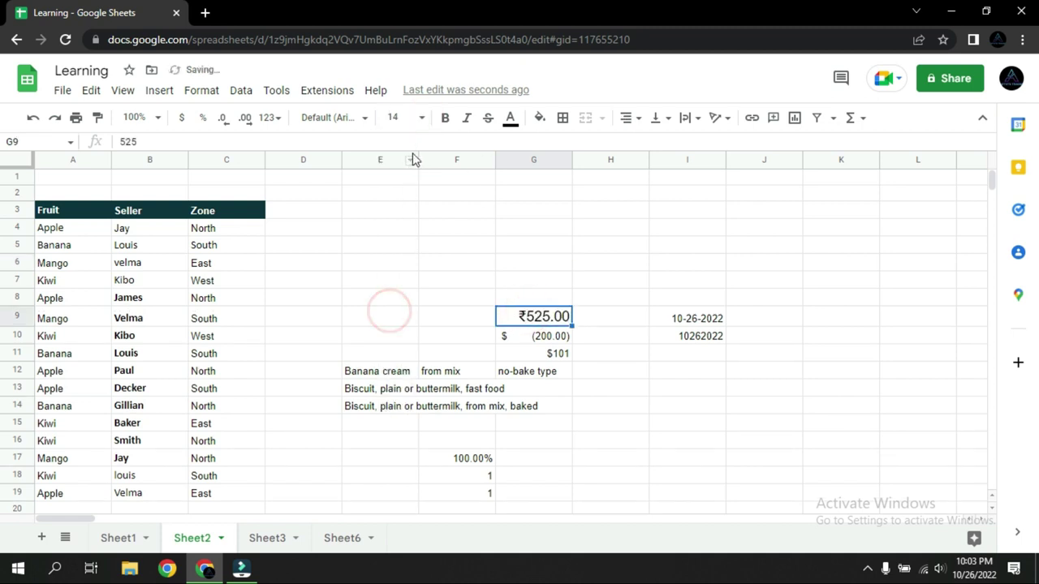
left_click(422, 118)
left_click(396, 240)
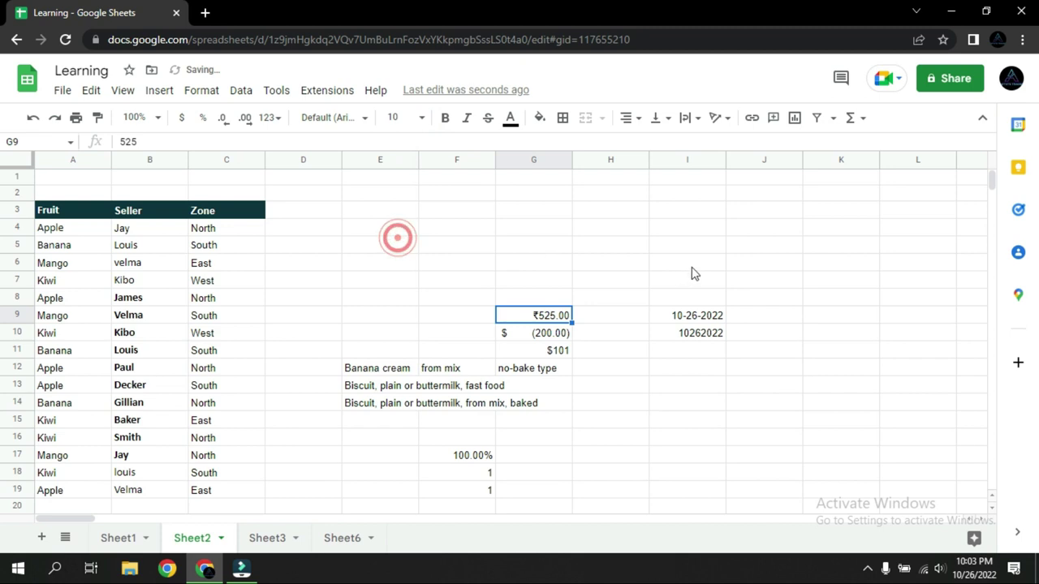
left_click(584, 234)
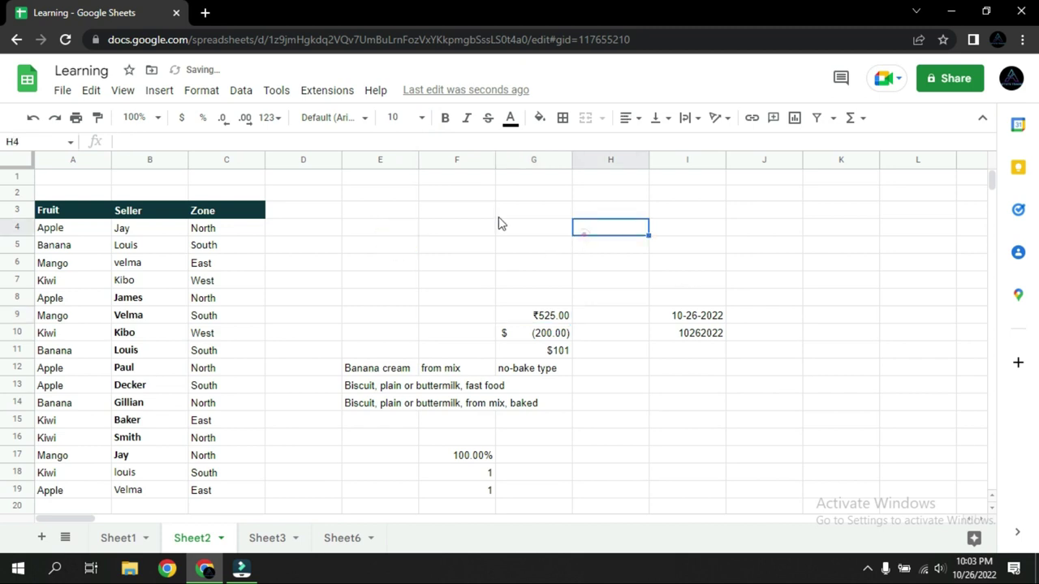
left_click(538, 315)
Make G9's ₹525.00 bold, italic, struck through and dark red
left_click(449, 119)
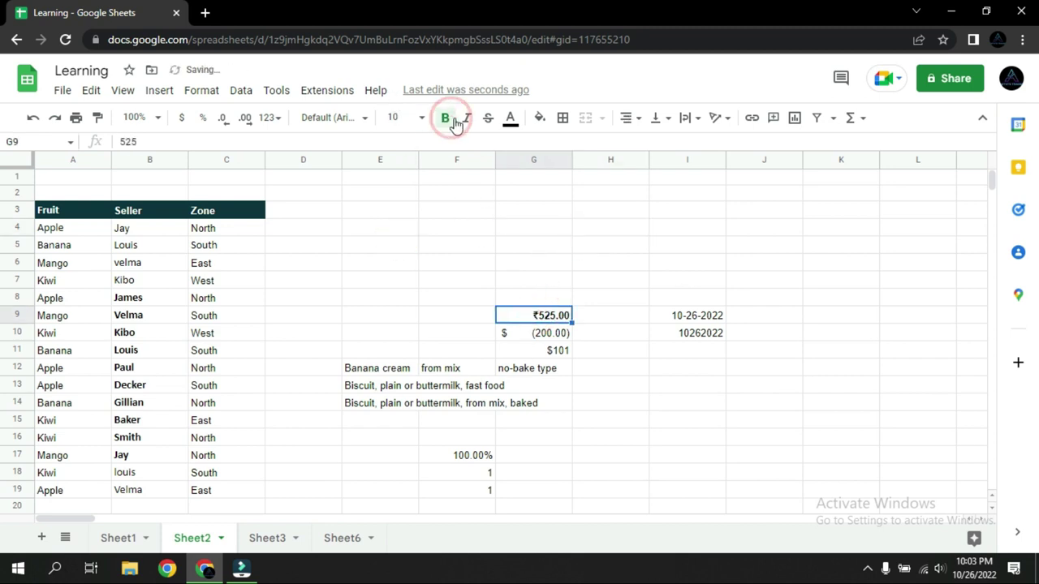
left_click(463, 119)
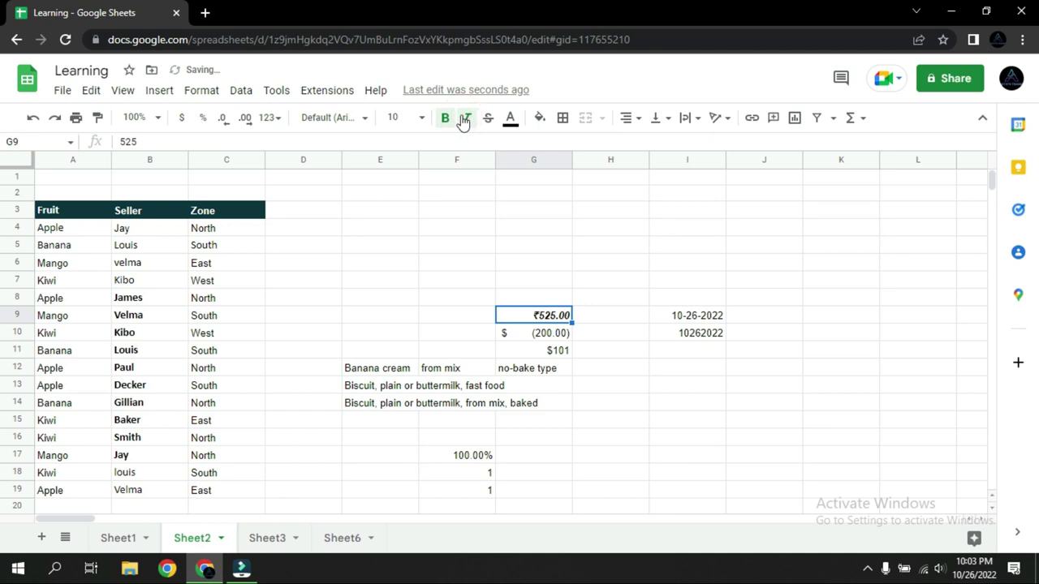
left_click(487, 120)
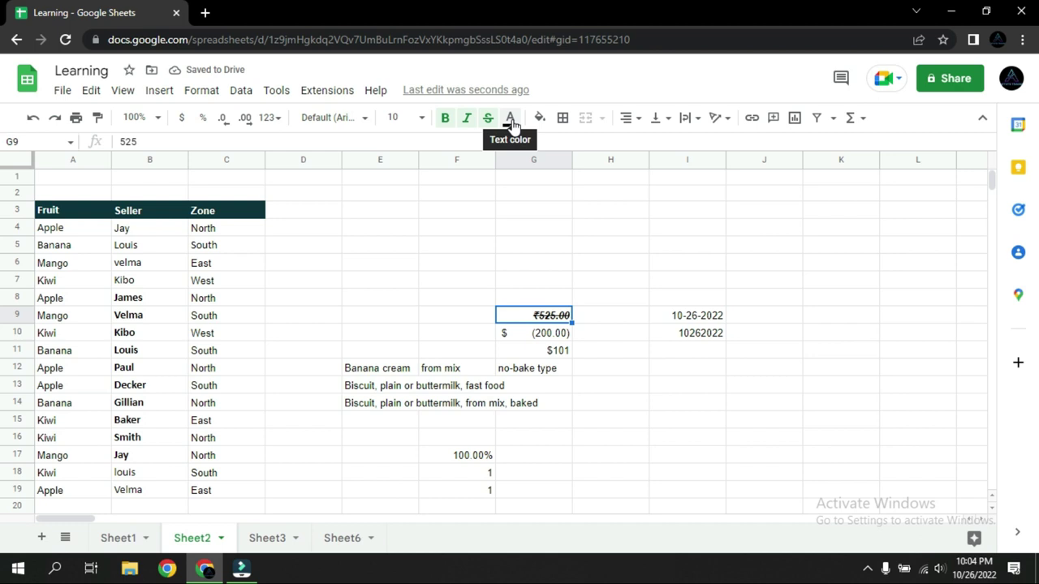
left_click(510, 123)
left_click(532, 253)
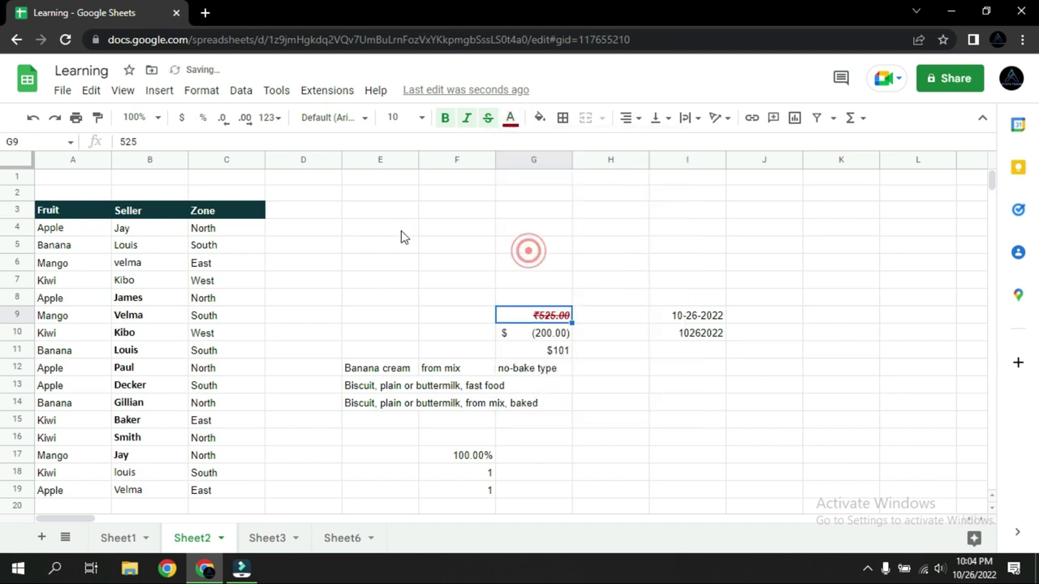
Fill F3 dark blue, then undo it so F3 has no fill
left_click(450, 211)
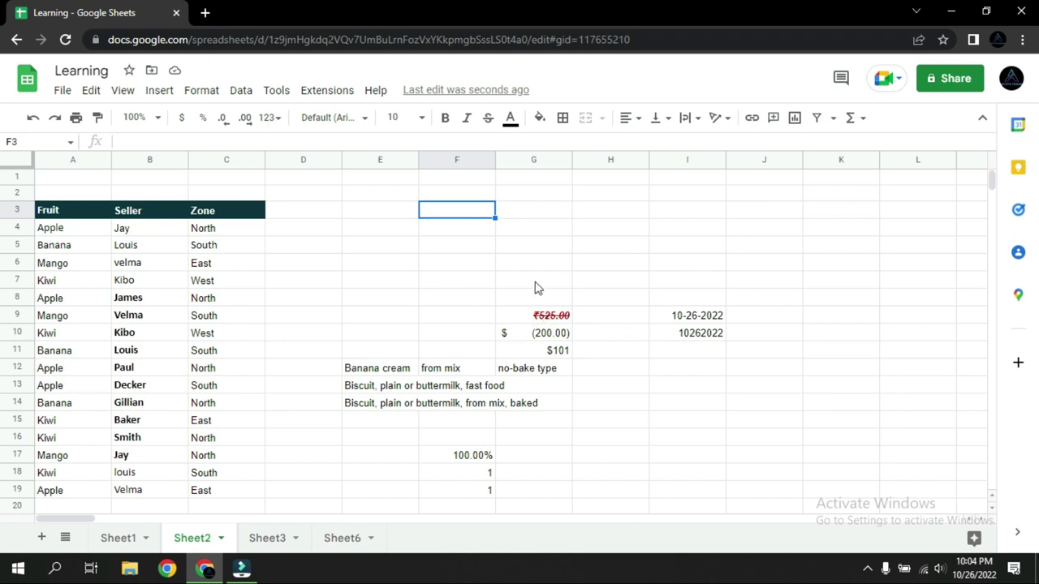
left_click(536, 120)
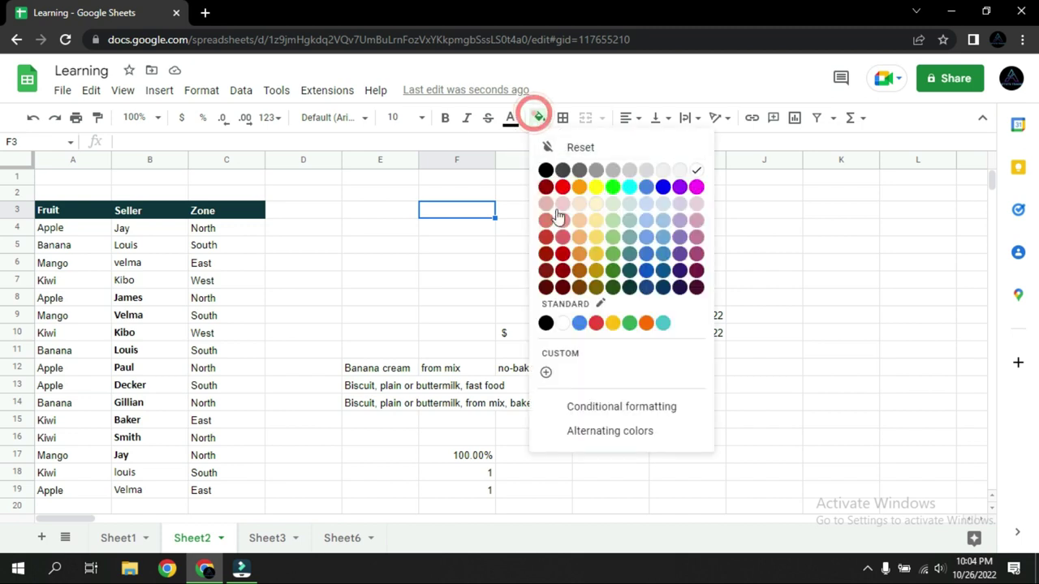
left_click(646, 276)
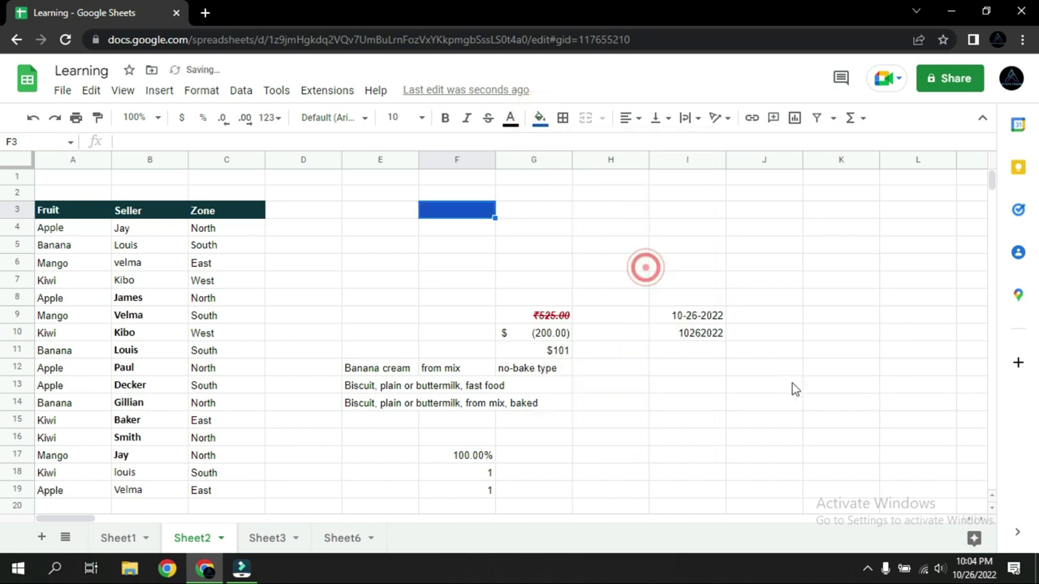
left_click(427, 226)
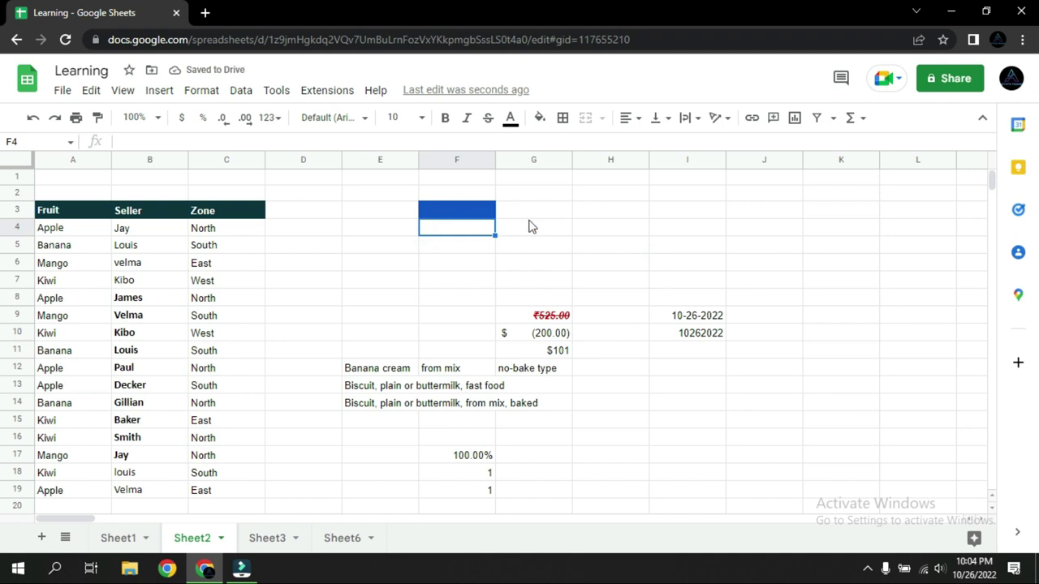
key("ctrl+z")
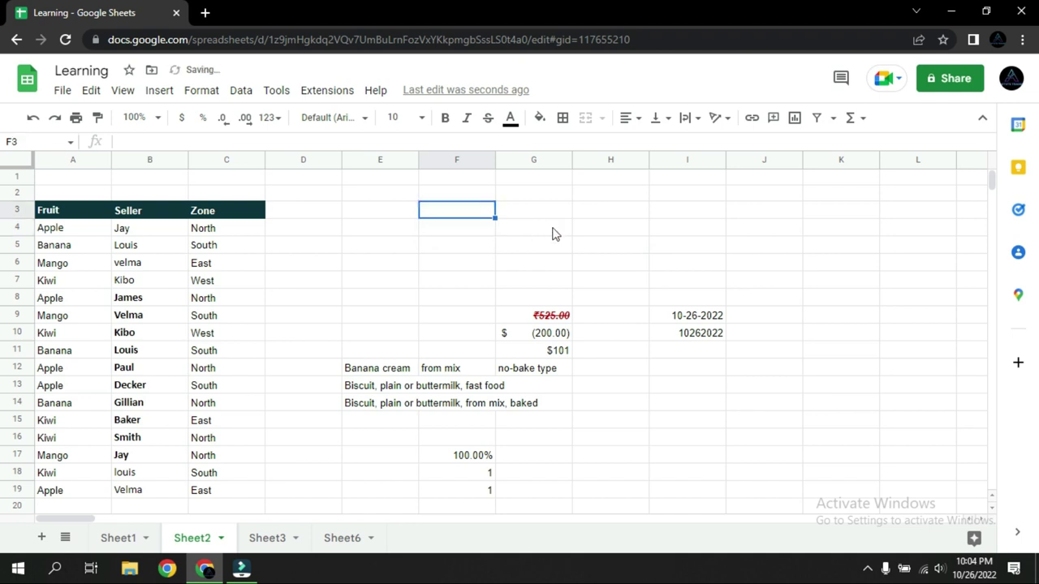
left_click(598, 228)
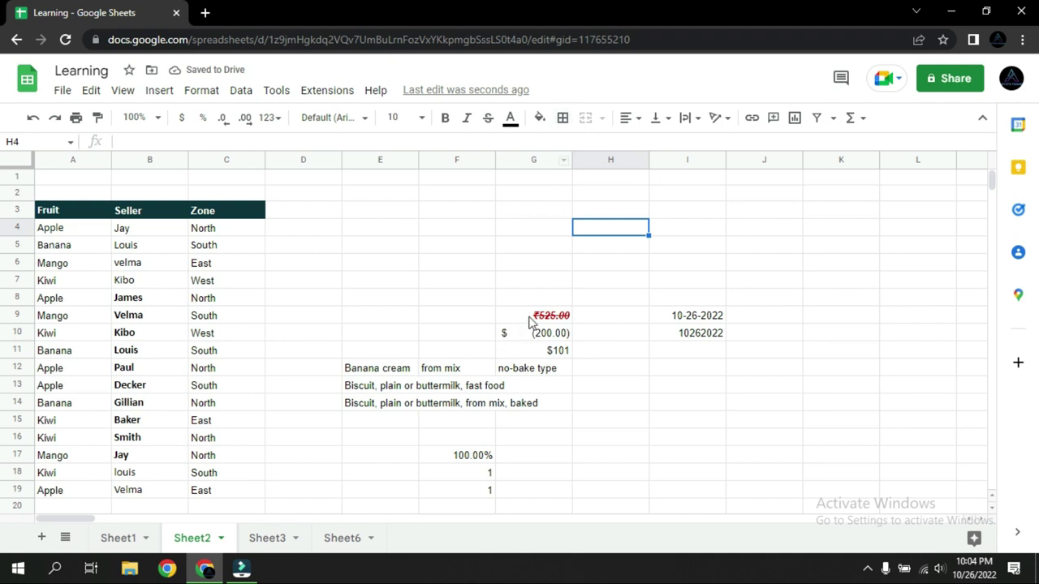
Give the amounts in G9:G11 all borders in dark red with a thick line style
left_click_drag(529, 322, 536, 351)
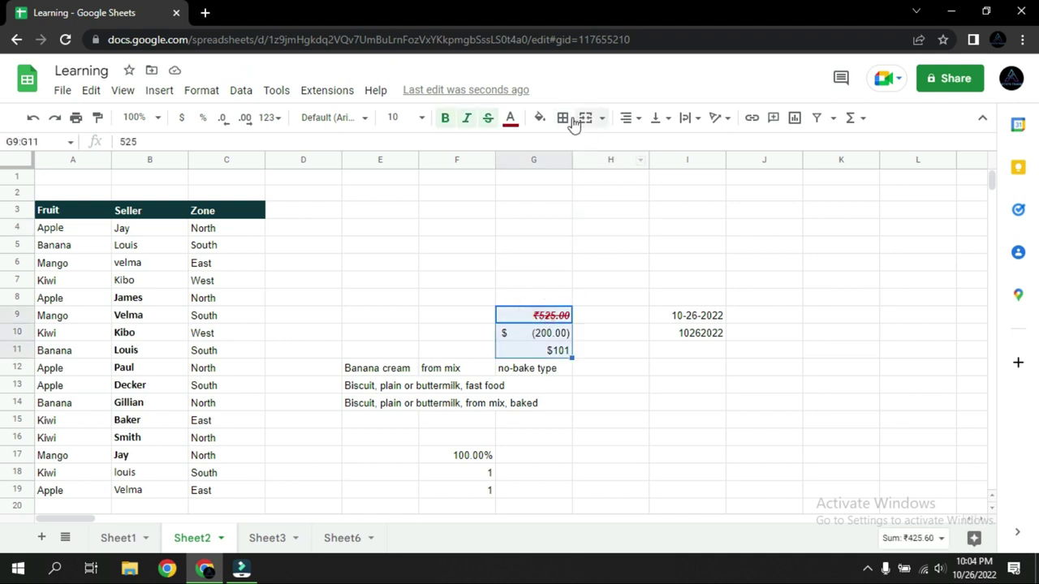
left_click(564, 119)
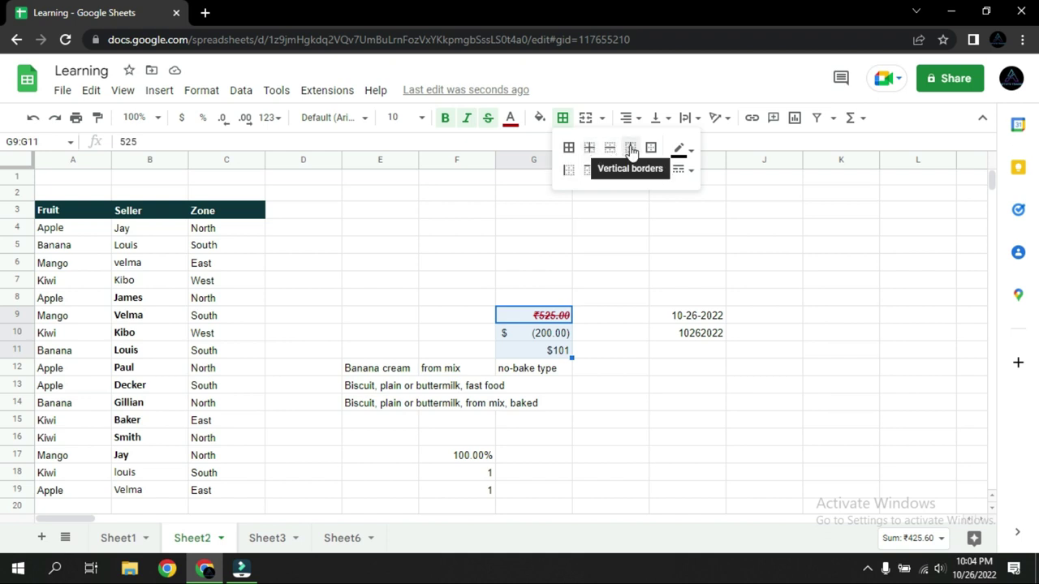
left_click(612, 153)
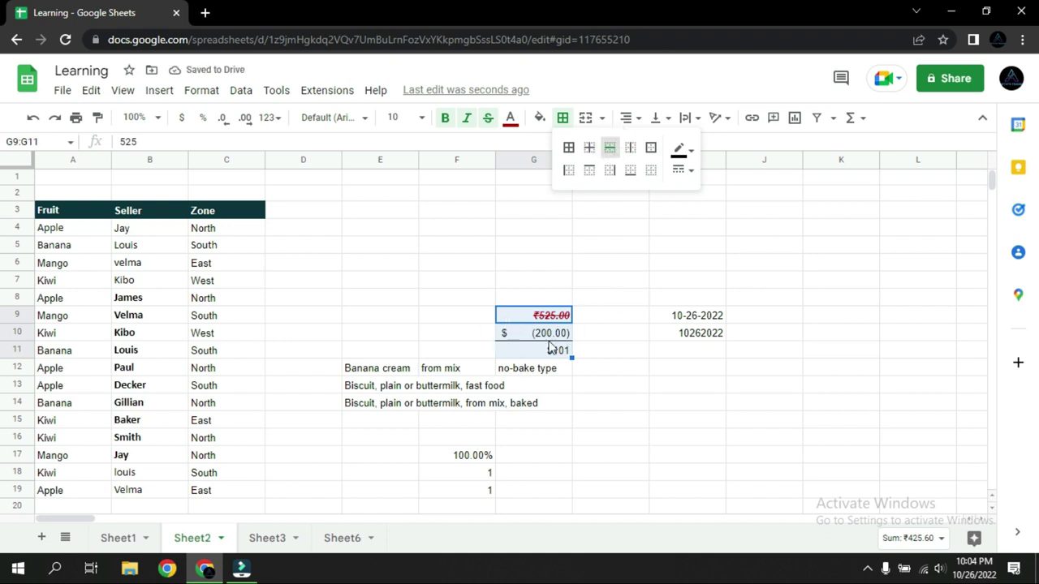
left_click(568, 148)
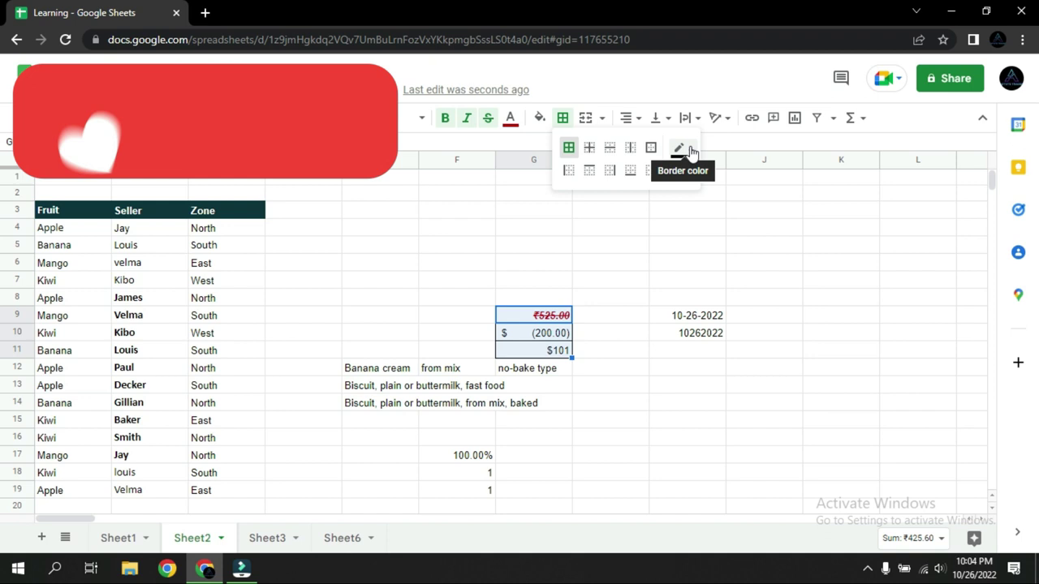
left_click(690, 151)
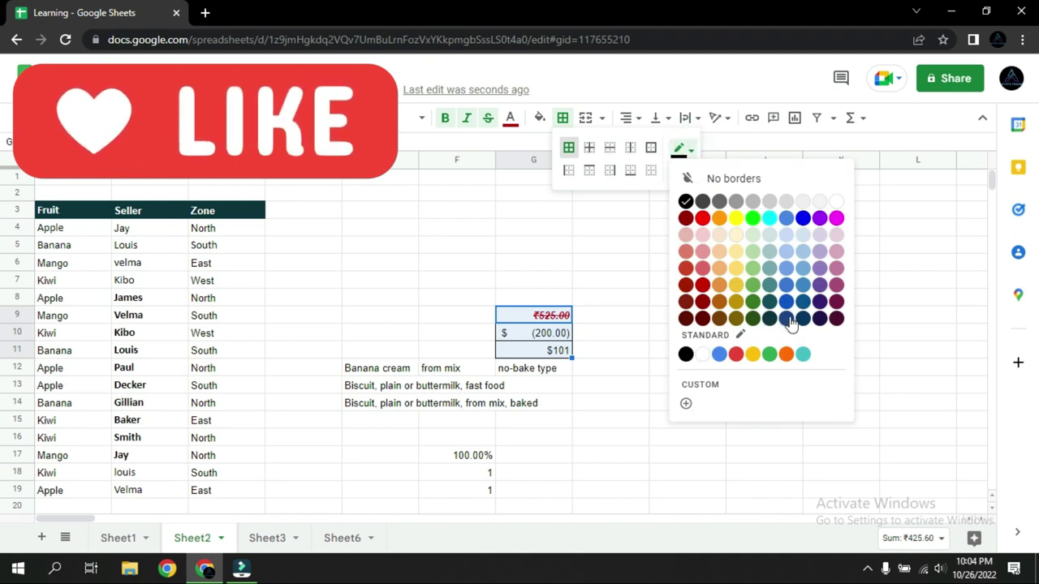
left_click(700, 287)
left_click(680, 170)
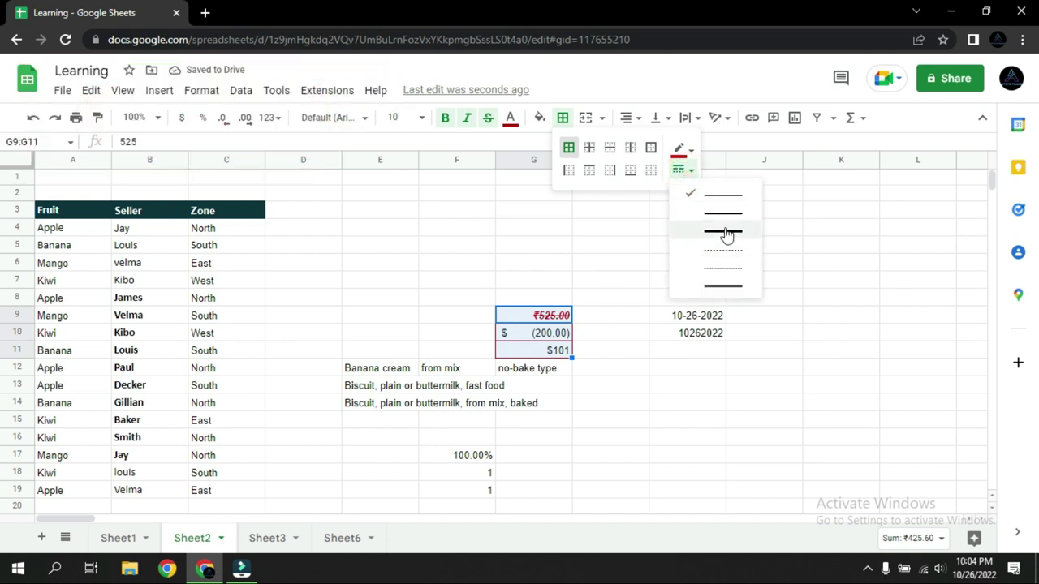
left_click(722, 231)
left_click(619, 267)
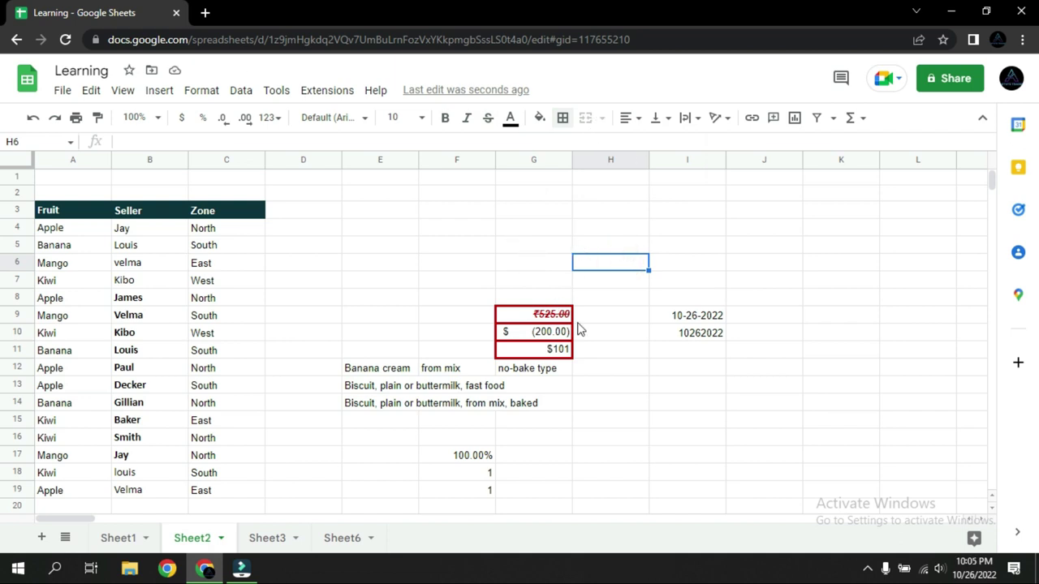
left_click(624, 437)
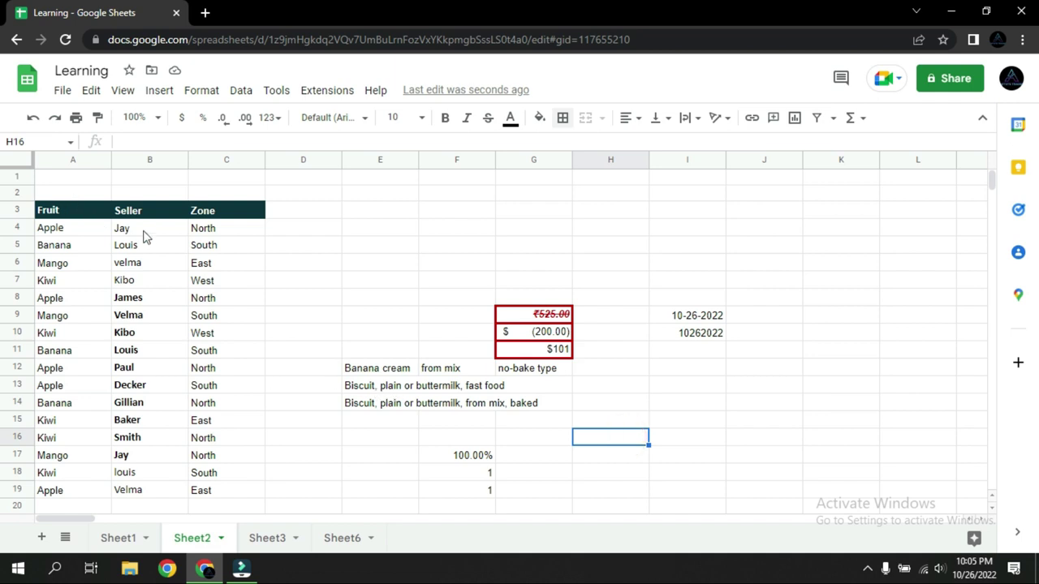
left_click_drag(144, 231, 203, 231)
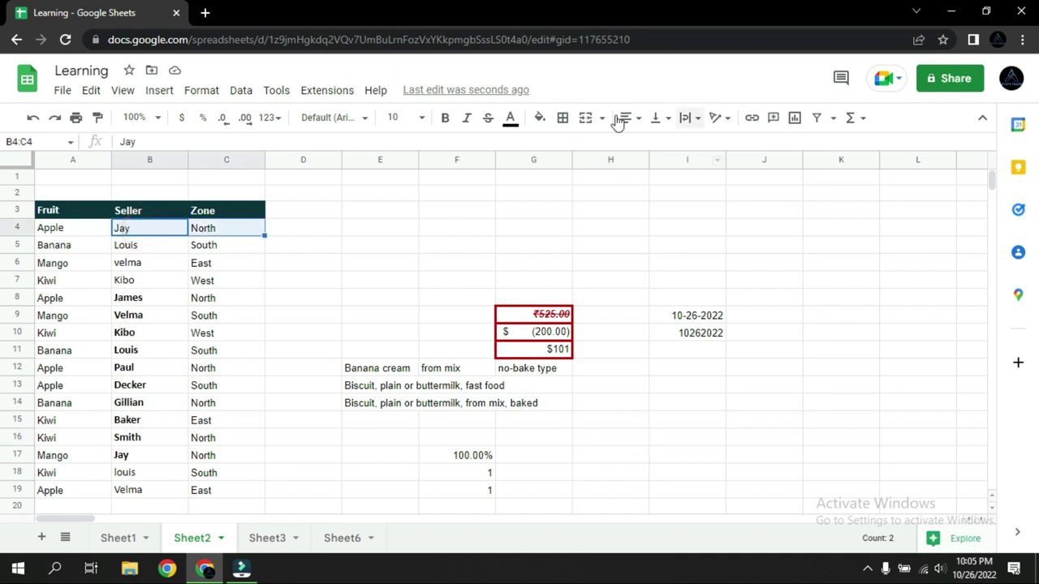
left_click(583, 121)
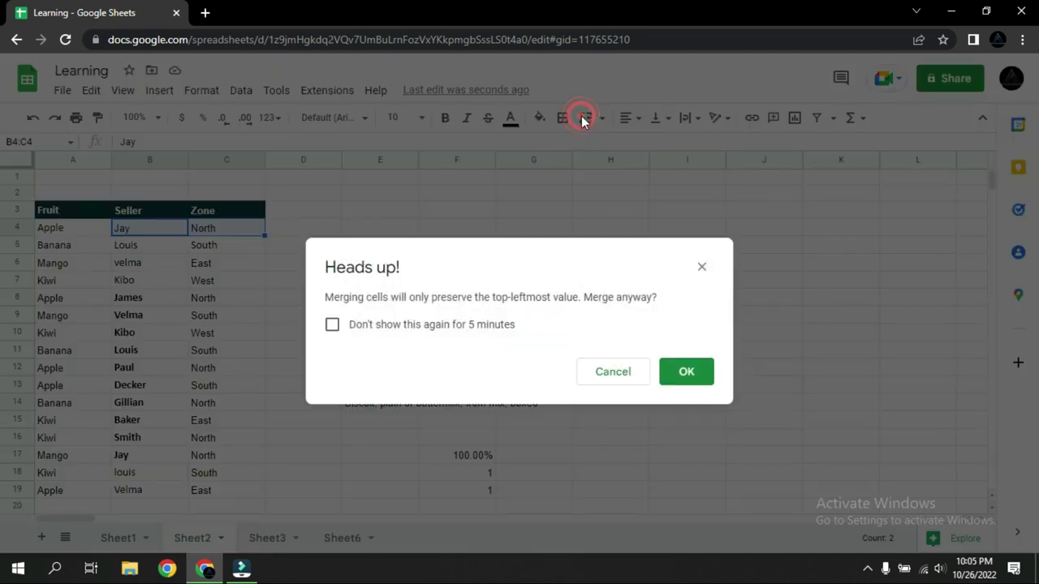
left_click(696, 371)
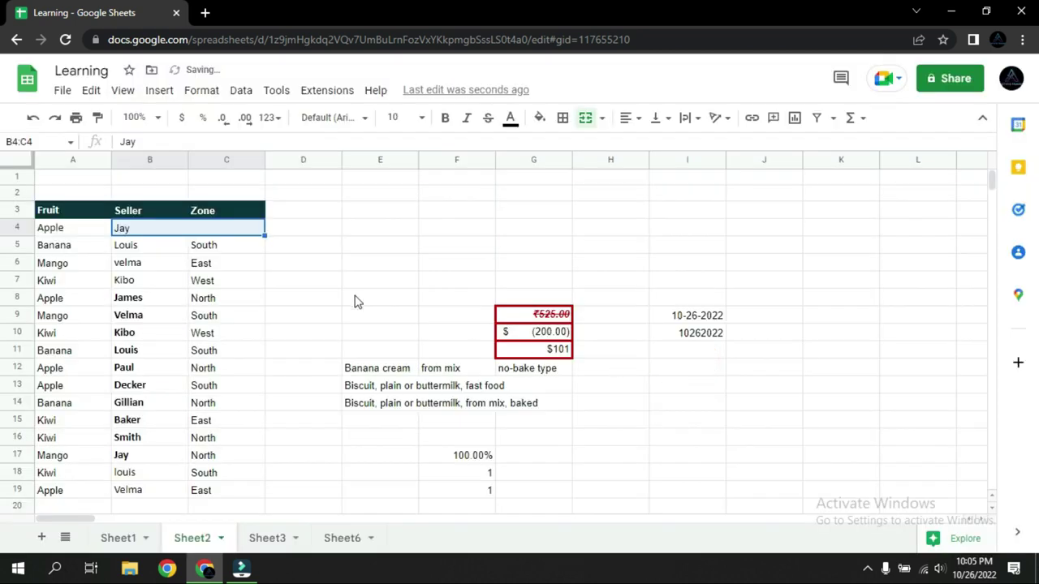
left_click(354, 299)
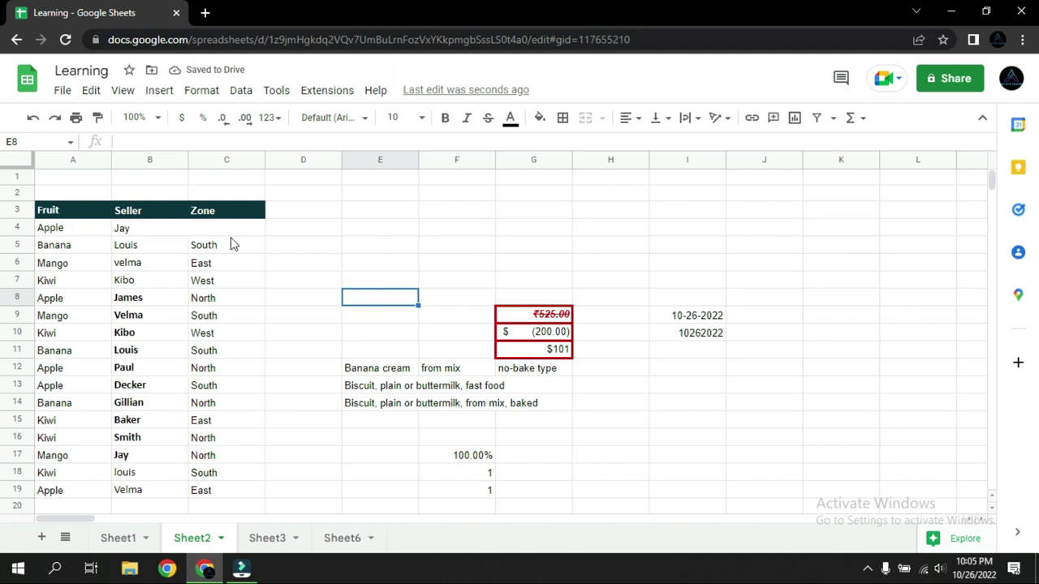
key("ctrl+z")
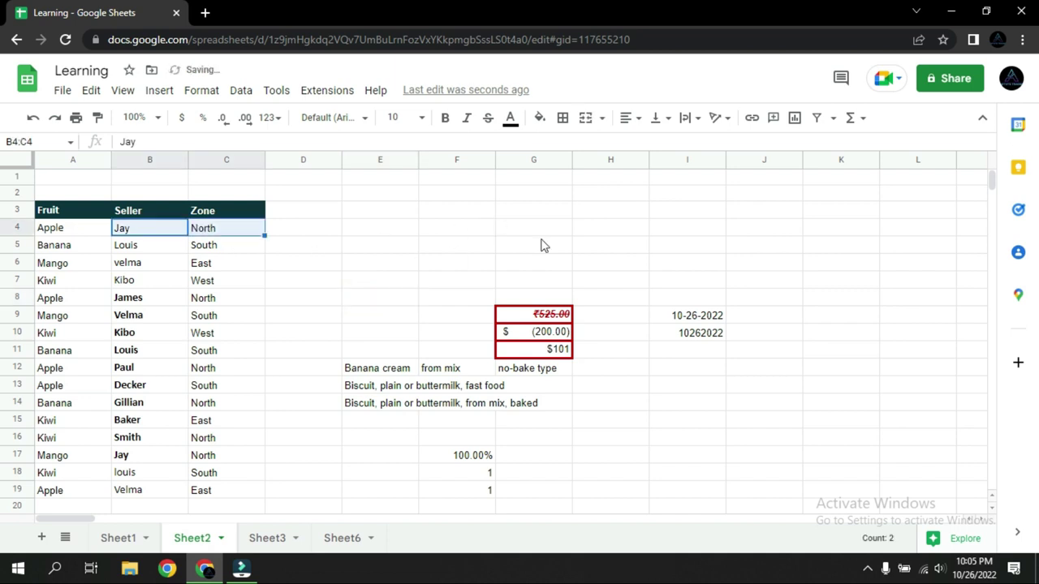
left_click(545, 244)
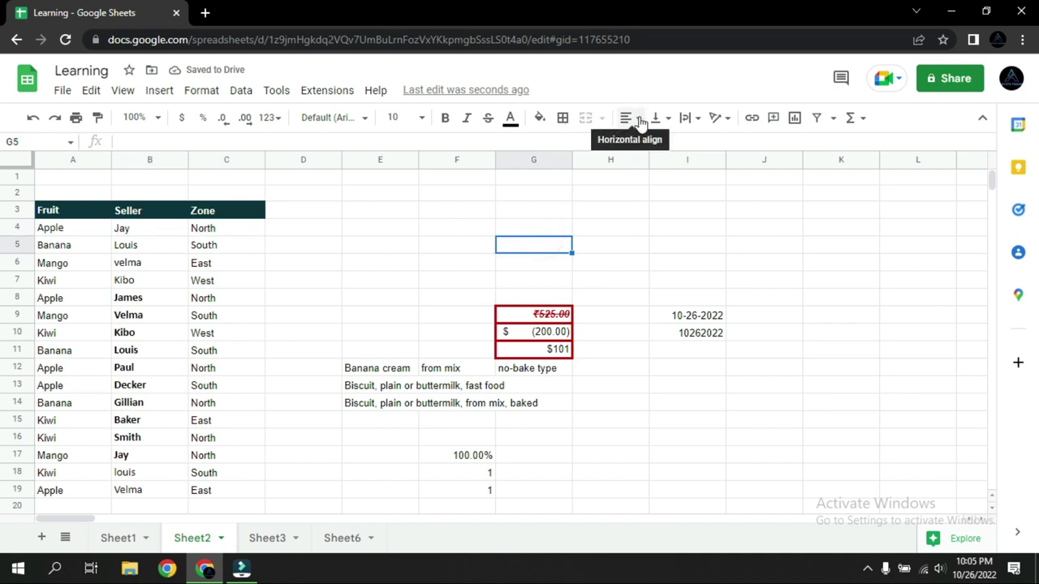
Right-align Apple in cell A4, after briefly centring it
left_click(40, 230)
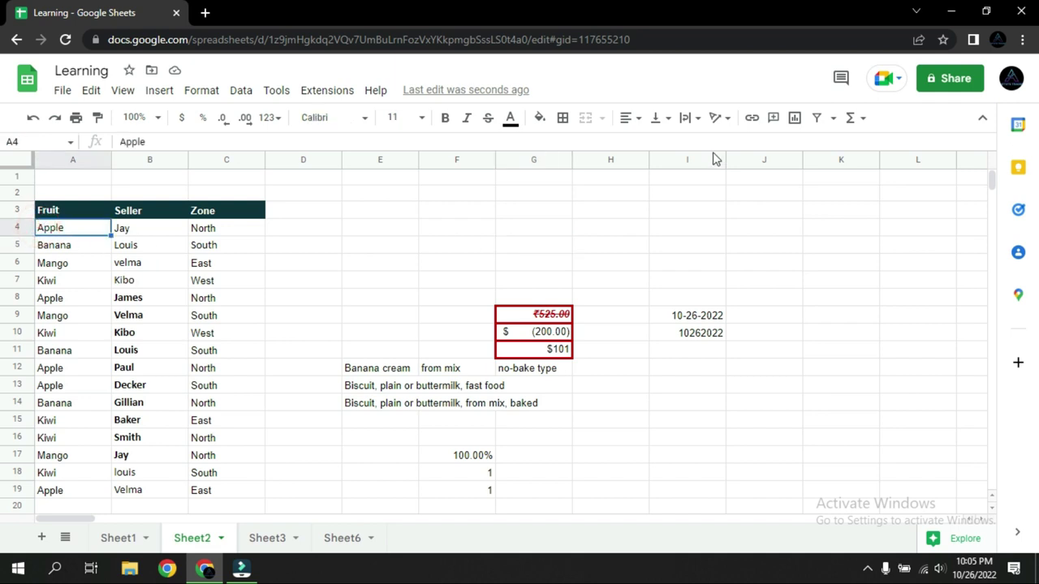
left_click(637, 120)
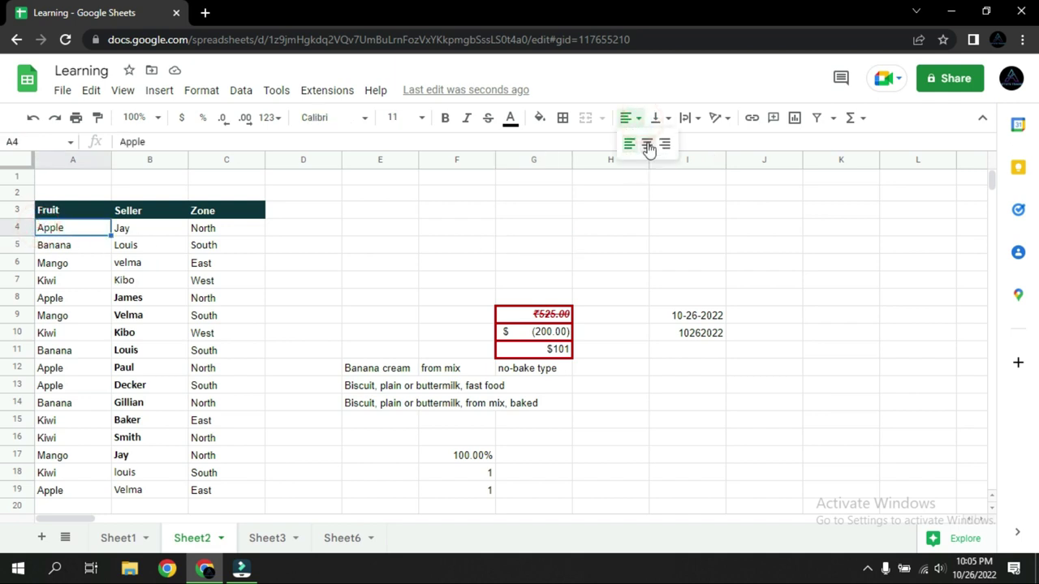
left_click(648, 144)
left_click(639, 119)
left_click(665, 144)
left_click(635, 118)
left_click(619, 146)
left_click(677, 184)
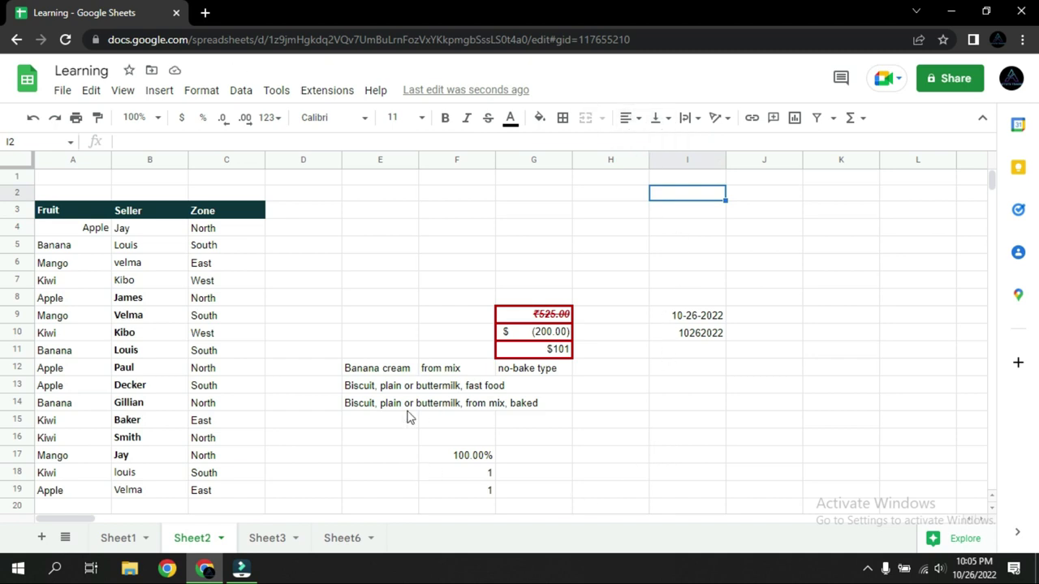
left_click(367, 391)
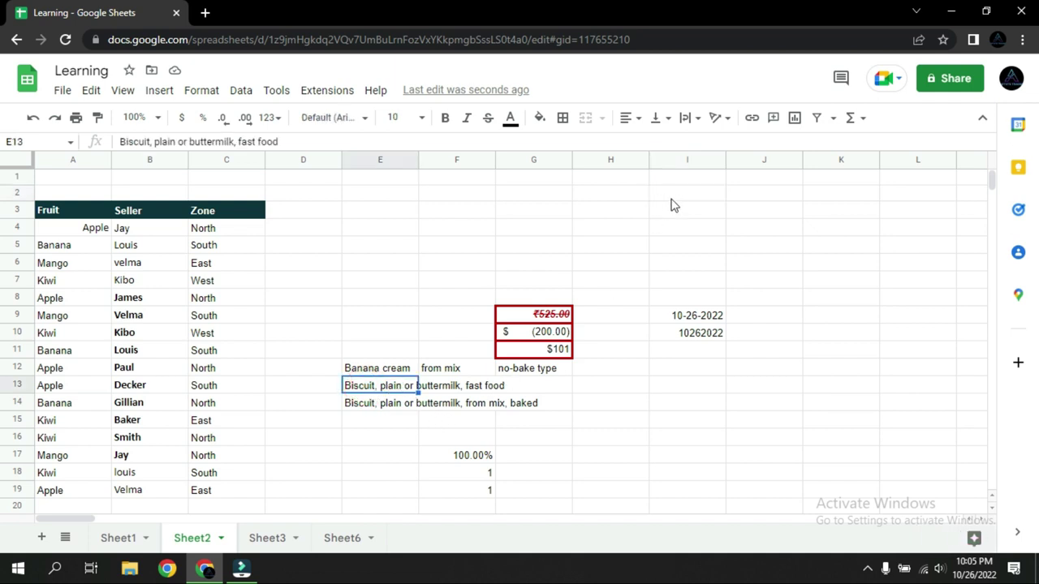
Wrap the long Biscuit text in E13 onto several lines
left_click(691, 118)
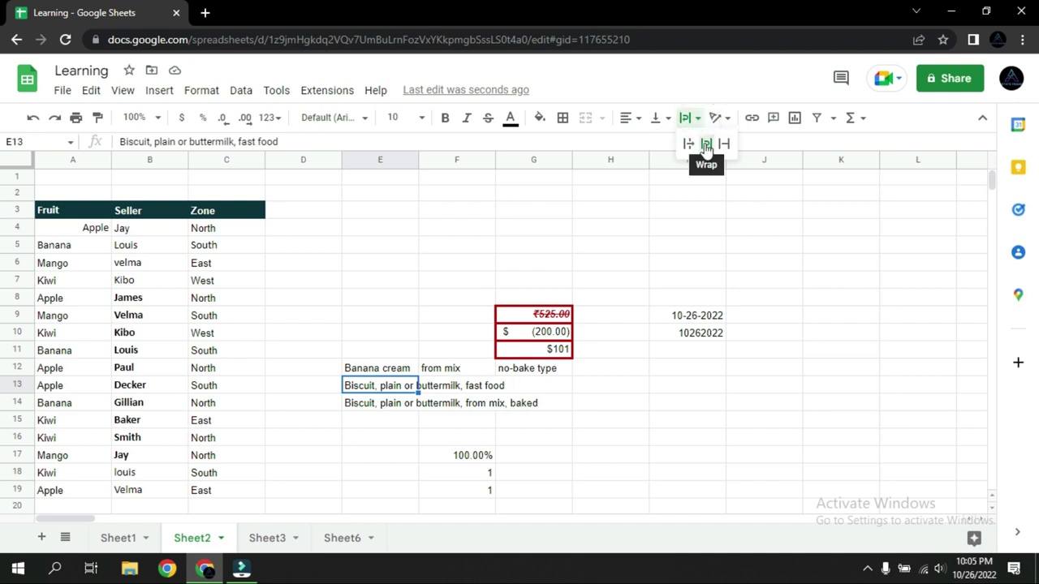
left_click(705, 146)
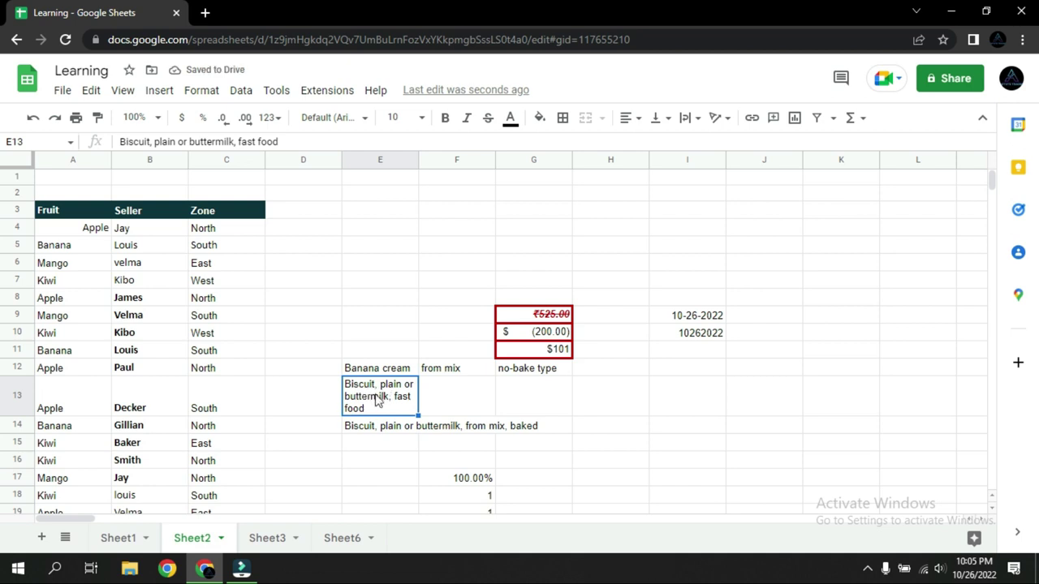
left_click(669, 119)
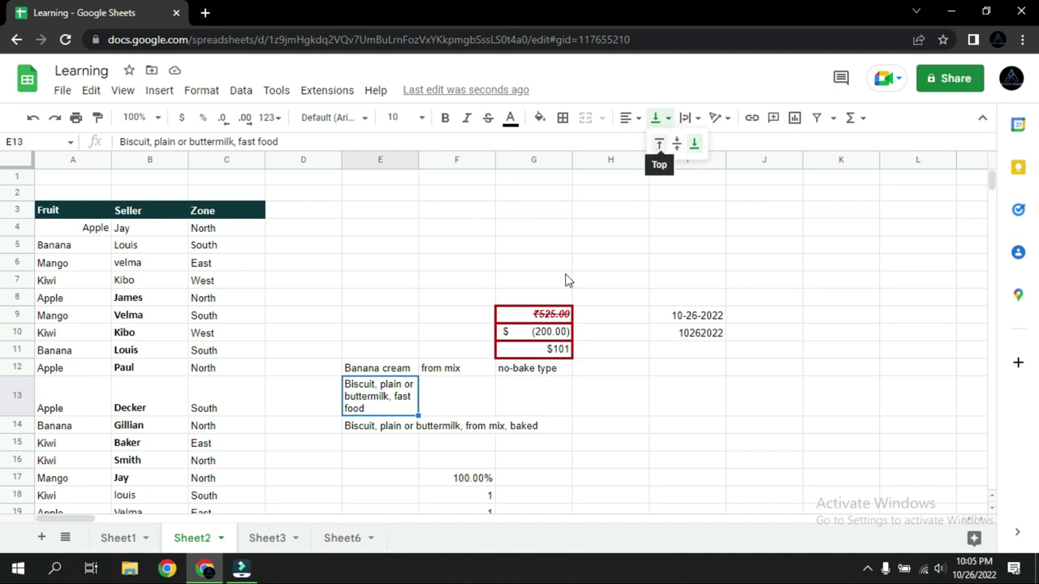
Vertically centre South in C13, after first trying top alignment
left_click(219, 386)
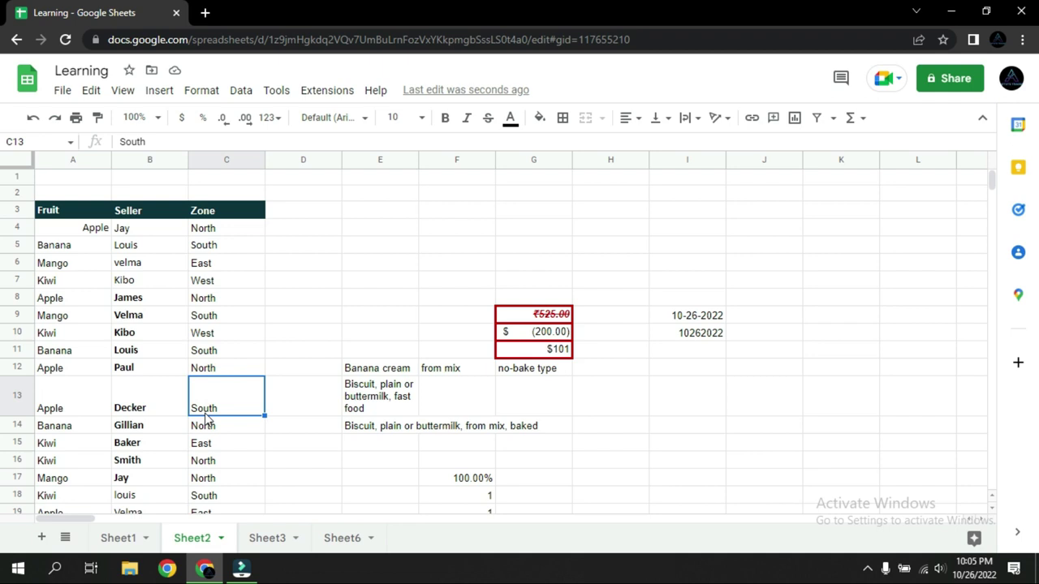
left_click(670, 120)
left_click(659, 142)
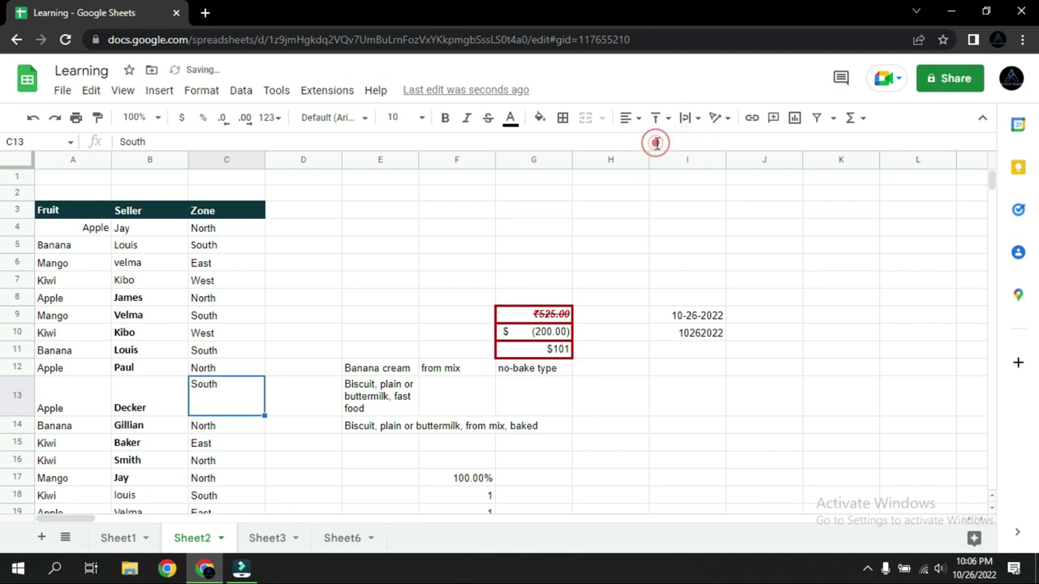
left_click(670, 119)
left_click(677, 143)
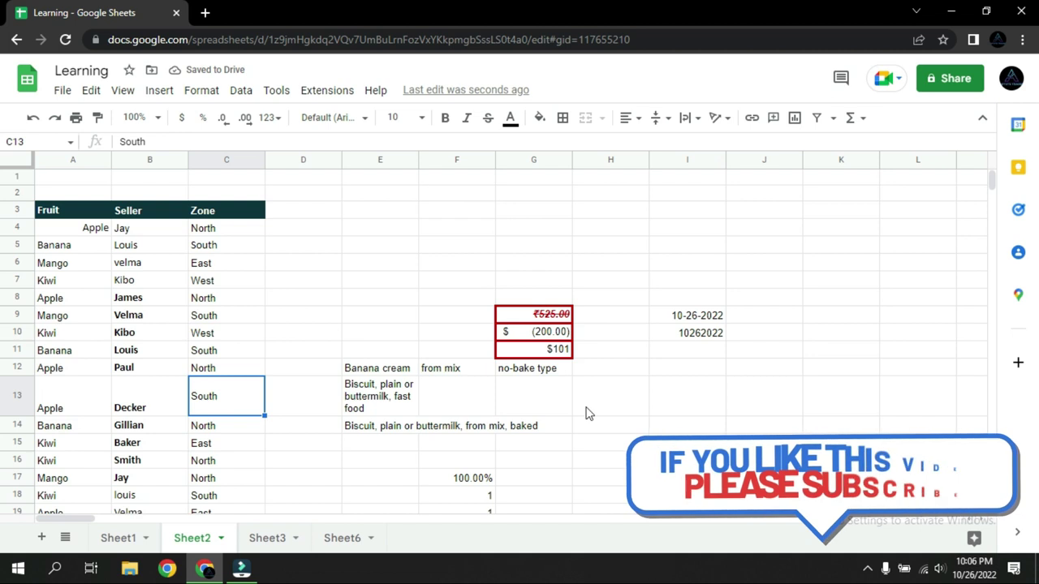
left_click(690, 118)
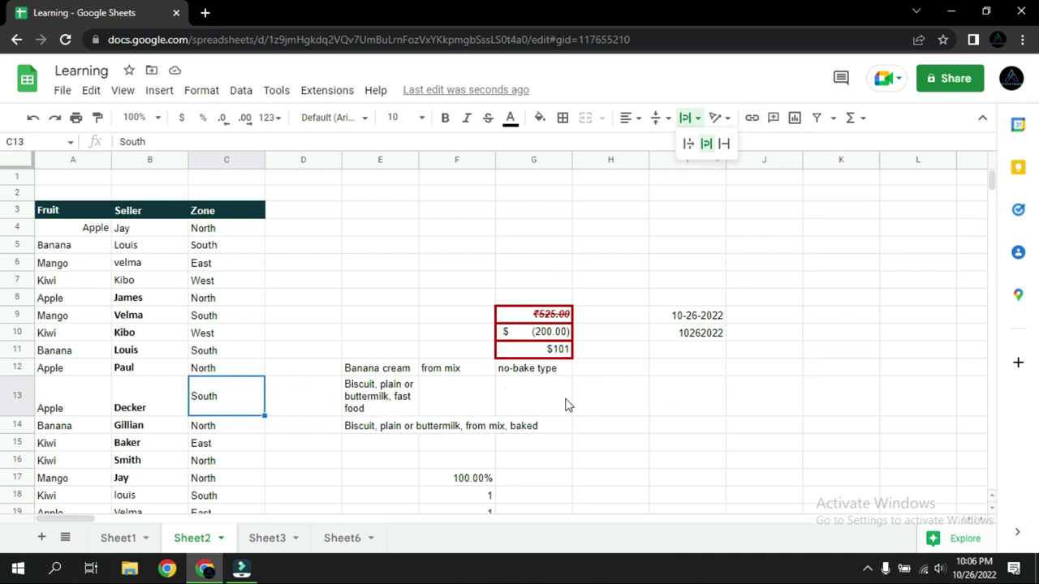
left_click(830, 279)
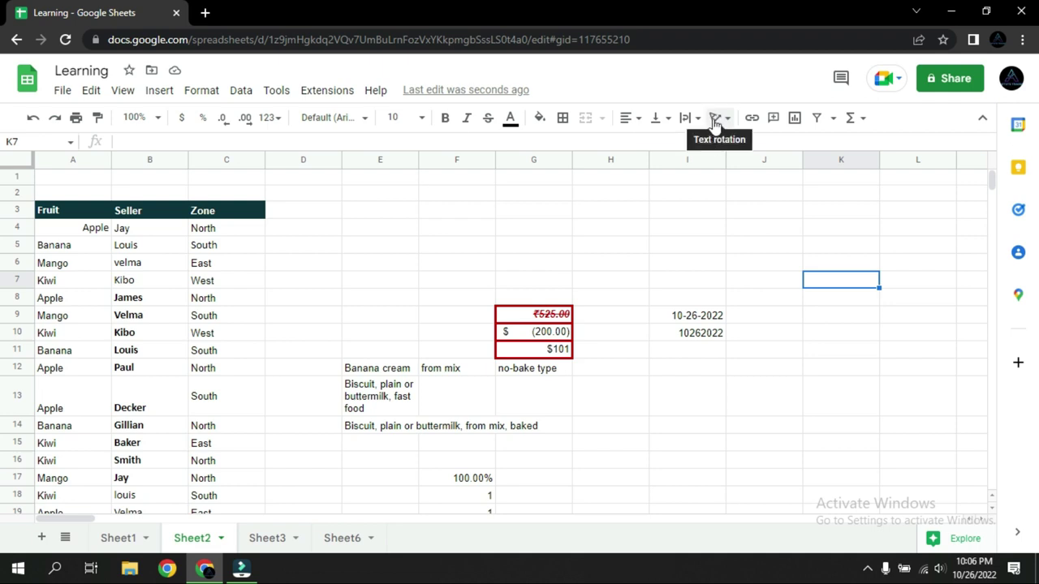
Set South in C13 to Rotate up, after trying Tilt up and Tilt down
left_click(223, 401)
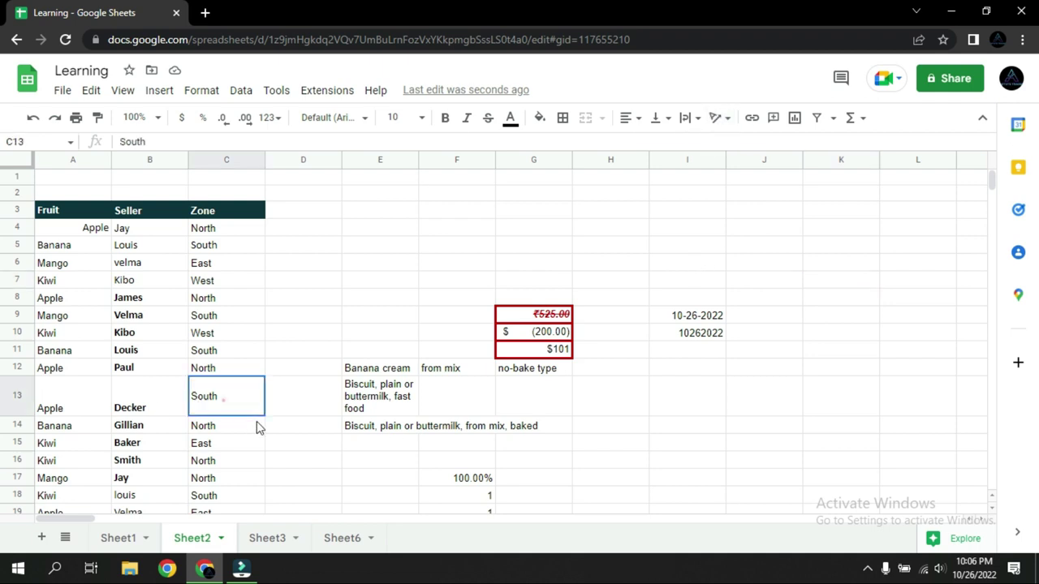
left_click(722, 119)
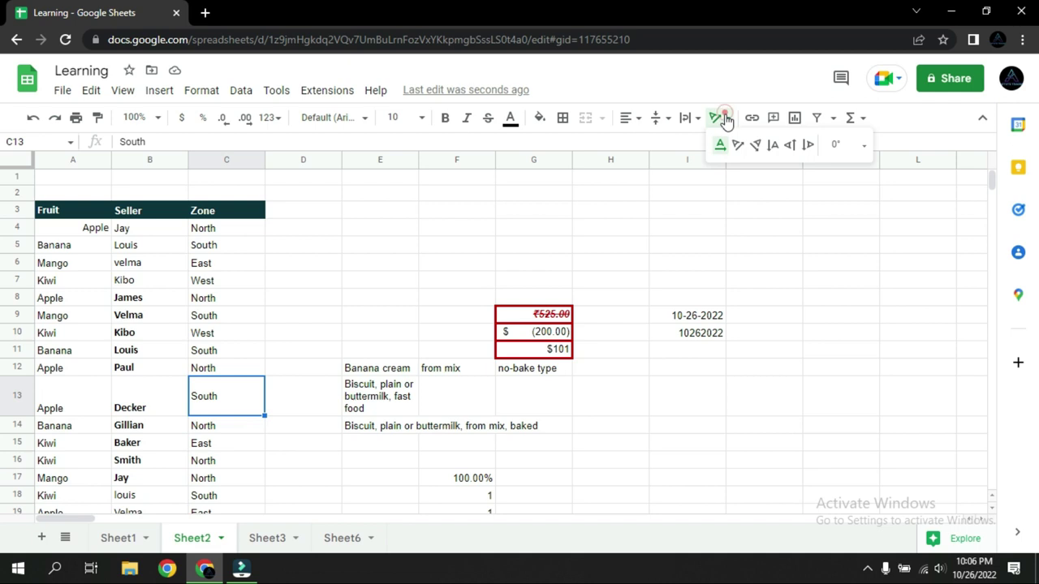
left_click(738, 145)
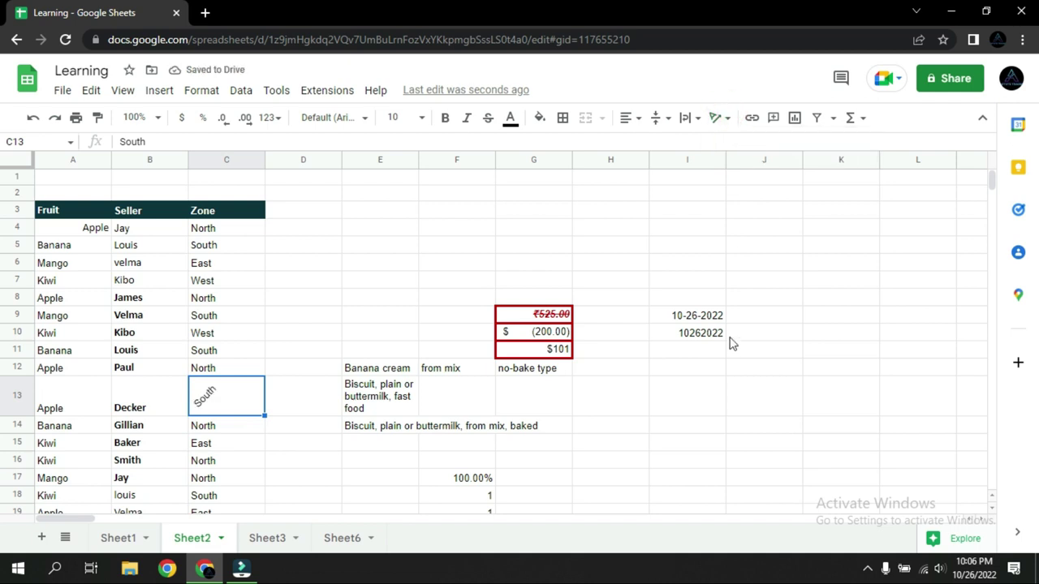
left_click(718, 117)
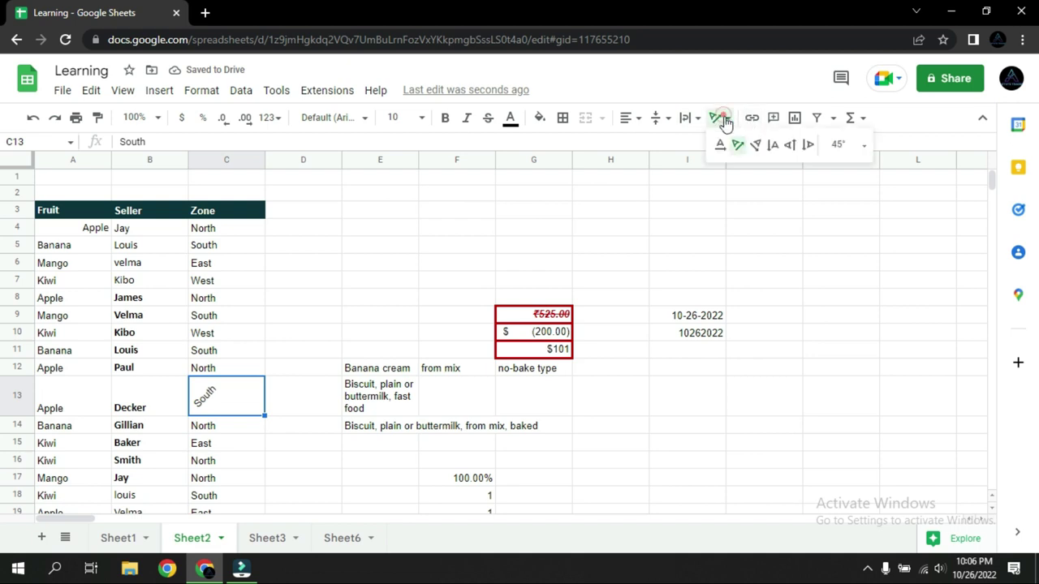
left_click(758, 145)
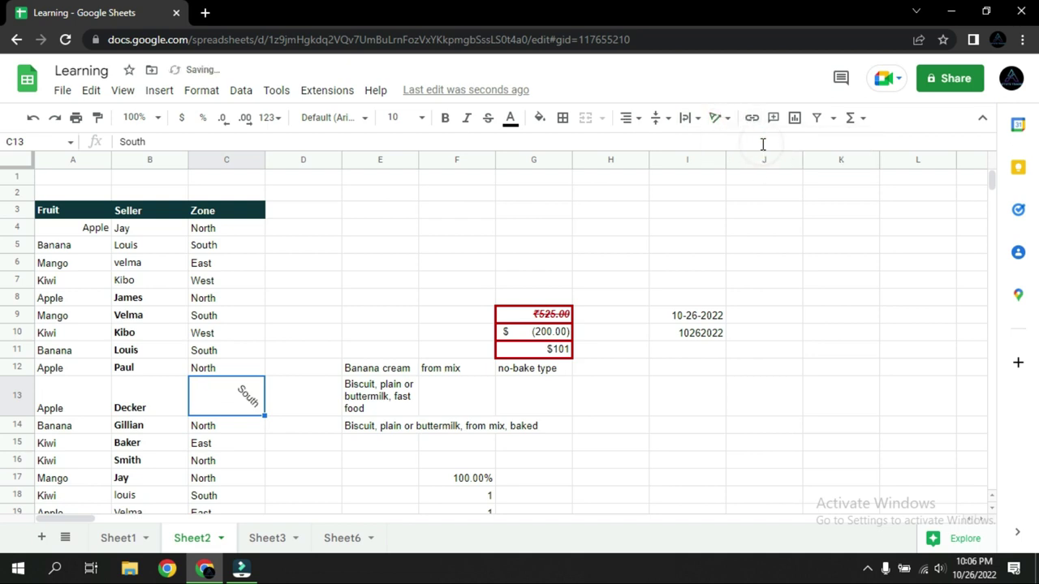
left_click(725, 118)
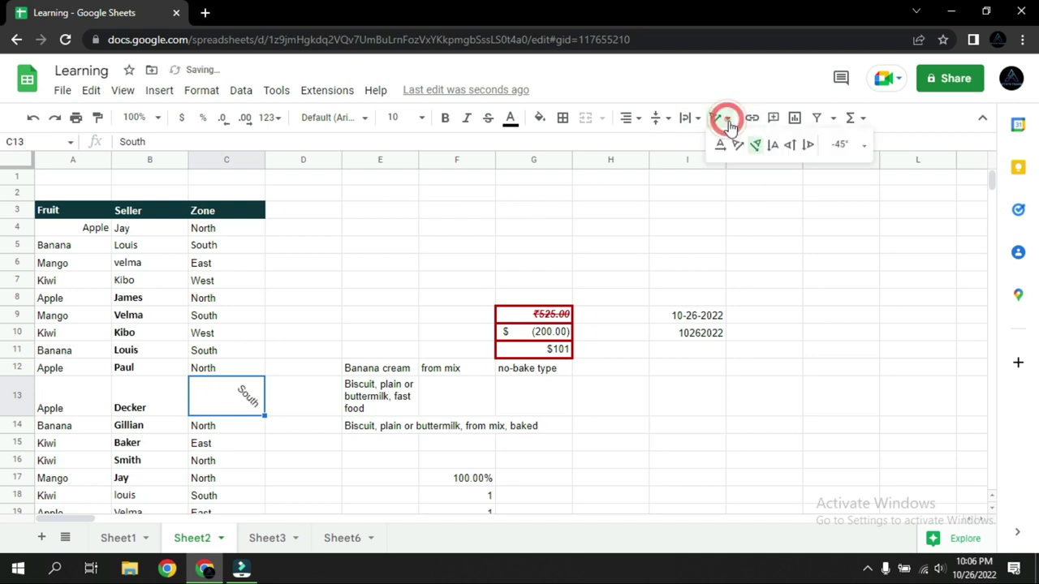
left_click(790, 144)
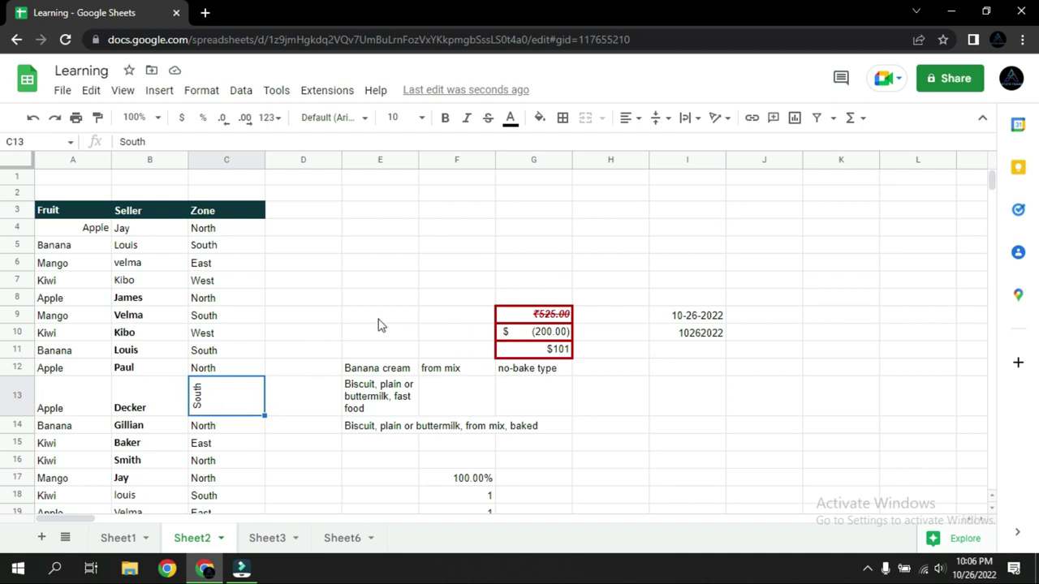
left_click(299, 406)
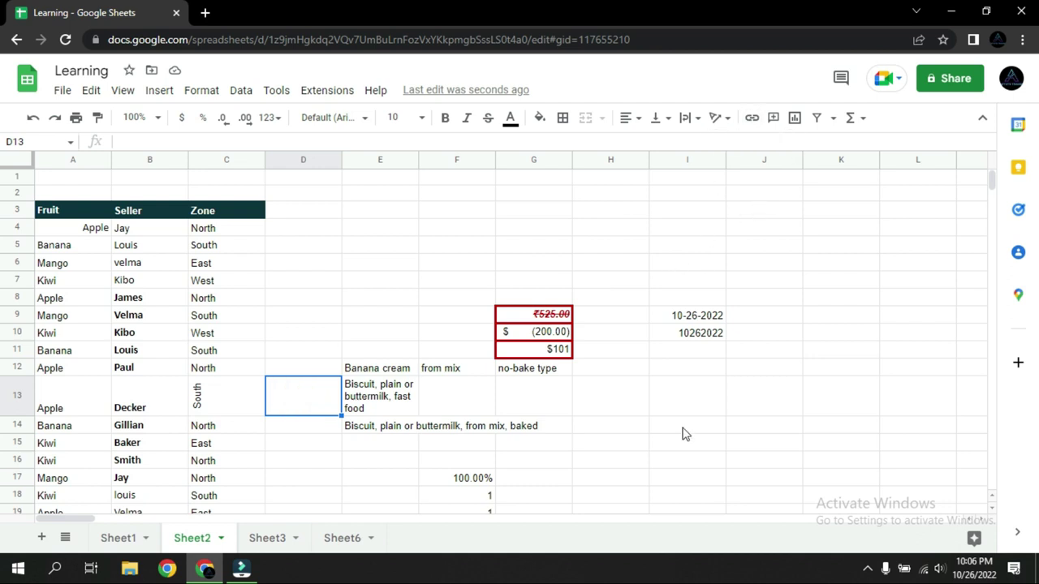
left_click(578, 208)
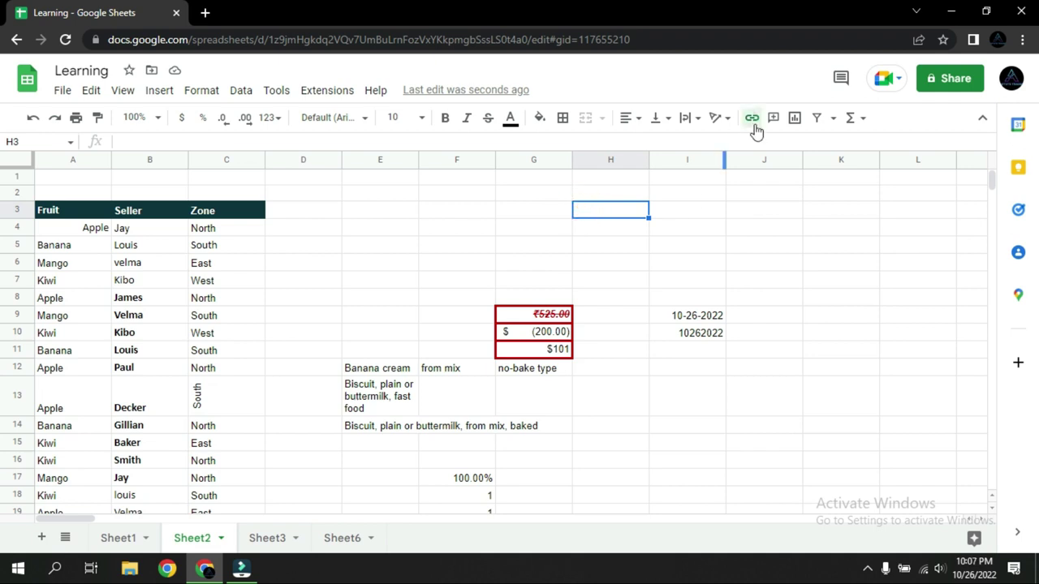
left_click(751, 118)
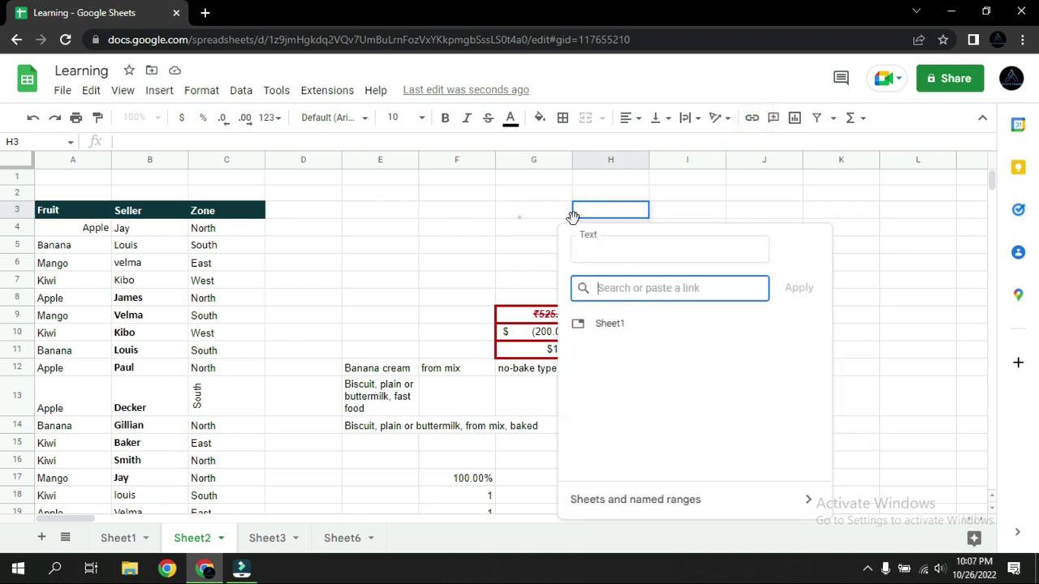
left_click(519, 217)
left_click(605, 213)
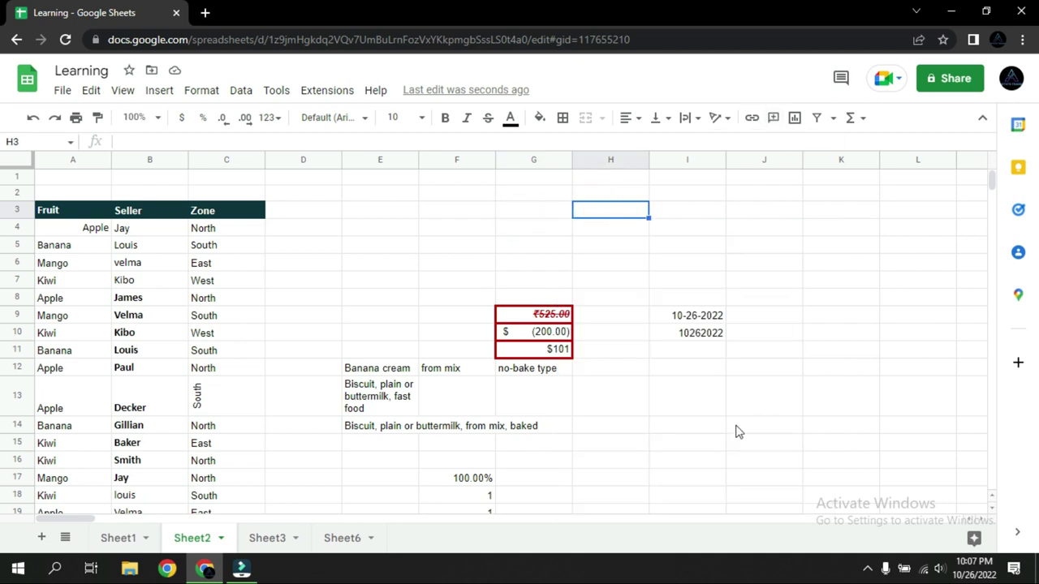
left_click(538, 315)
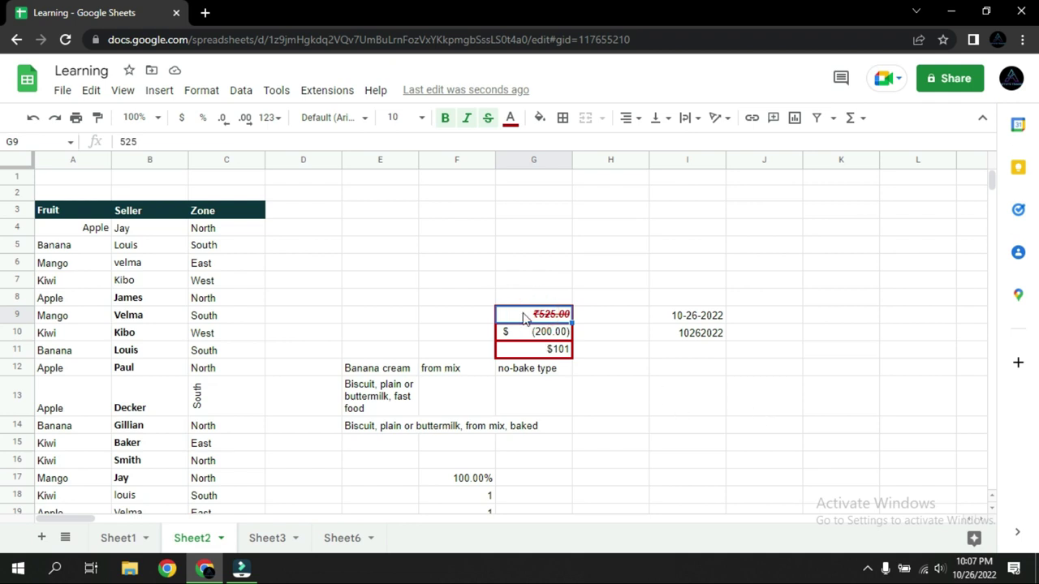
Post the comment 'paid' on G9's struck-through ₹525.00 amount
left_click(773, 120)
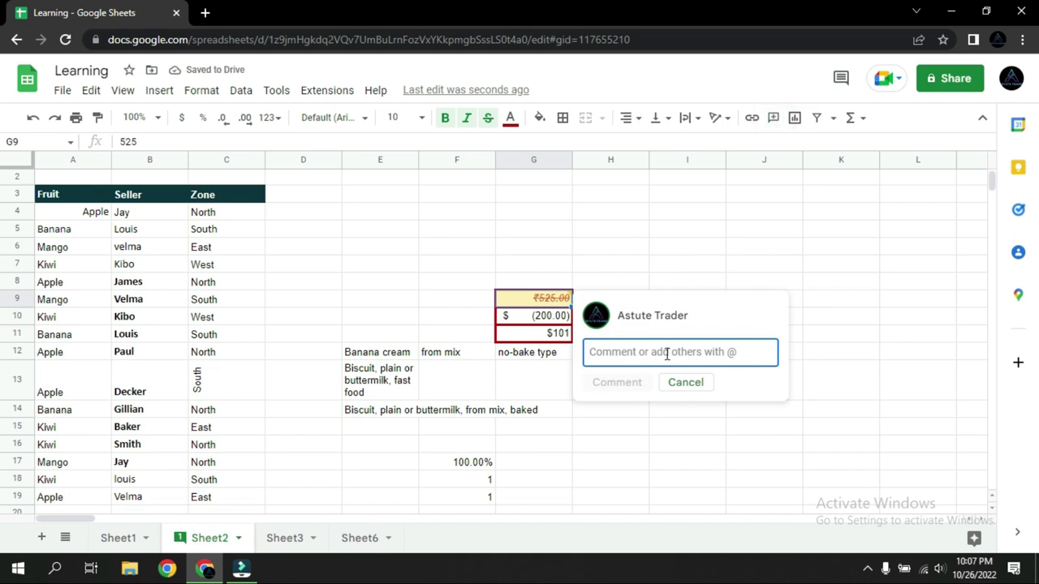
type("paid")
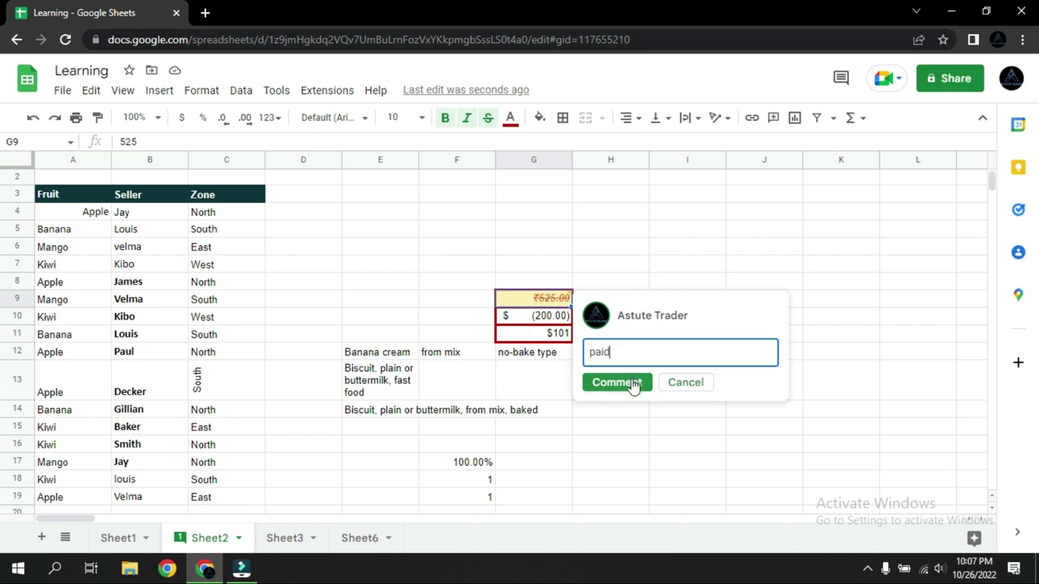
left_click(629, 382)
left_click(812, 397)
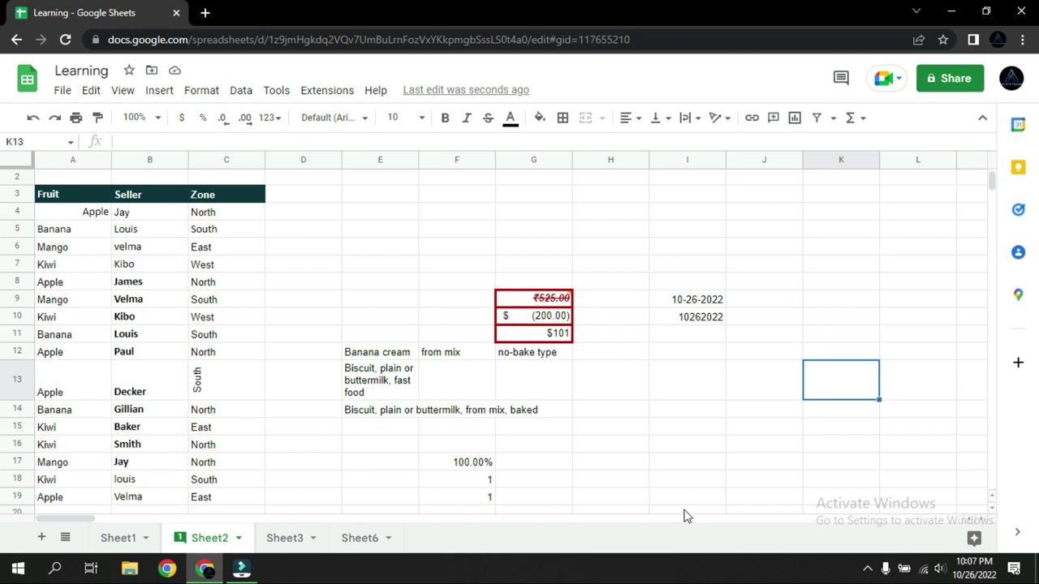
mouse_move(565, 299)
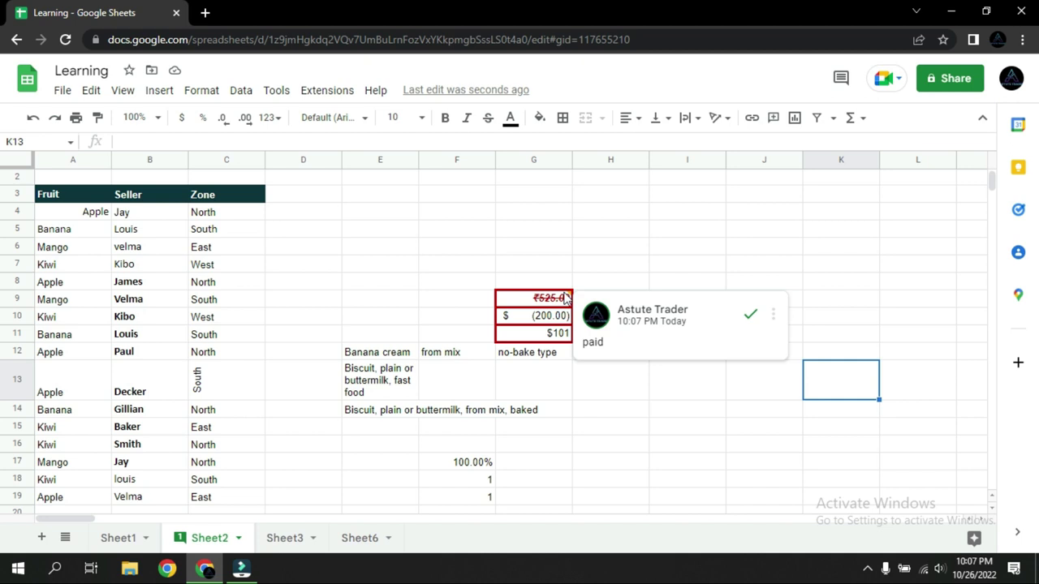
left_click(763, 409)
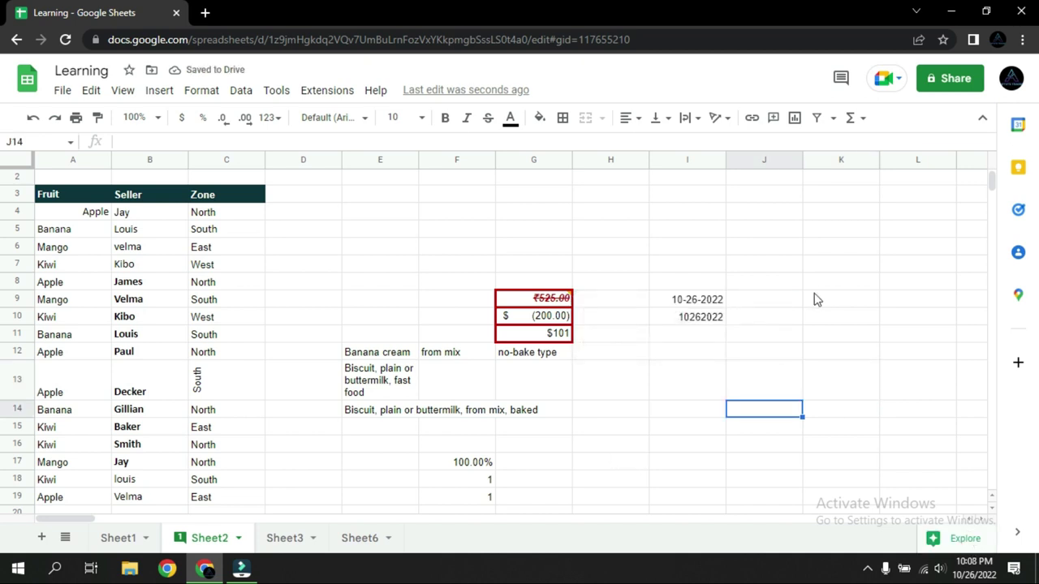
left_click(795, 120)
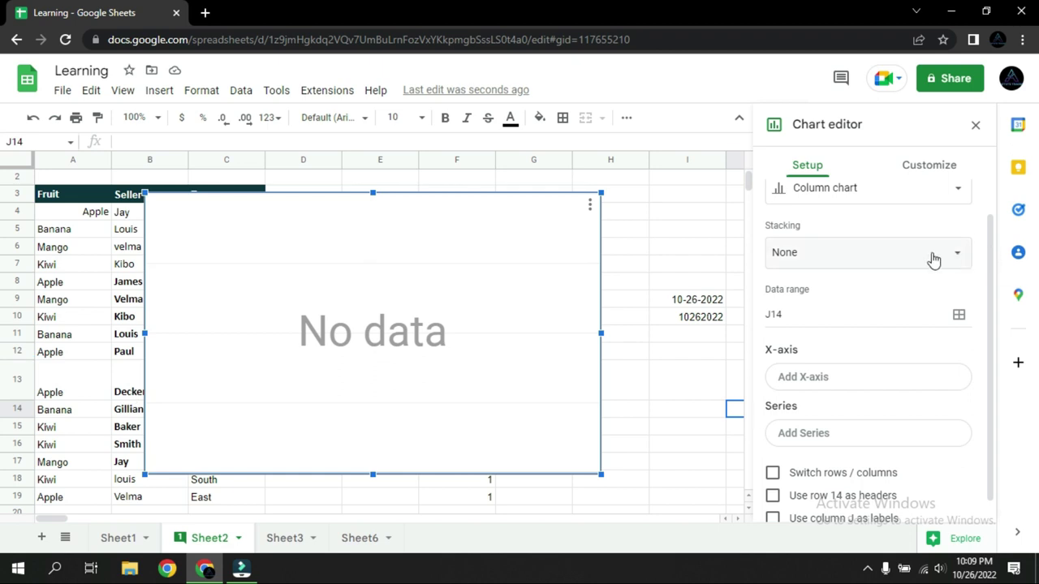
left_click(937, 195)
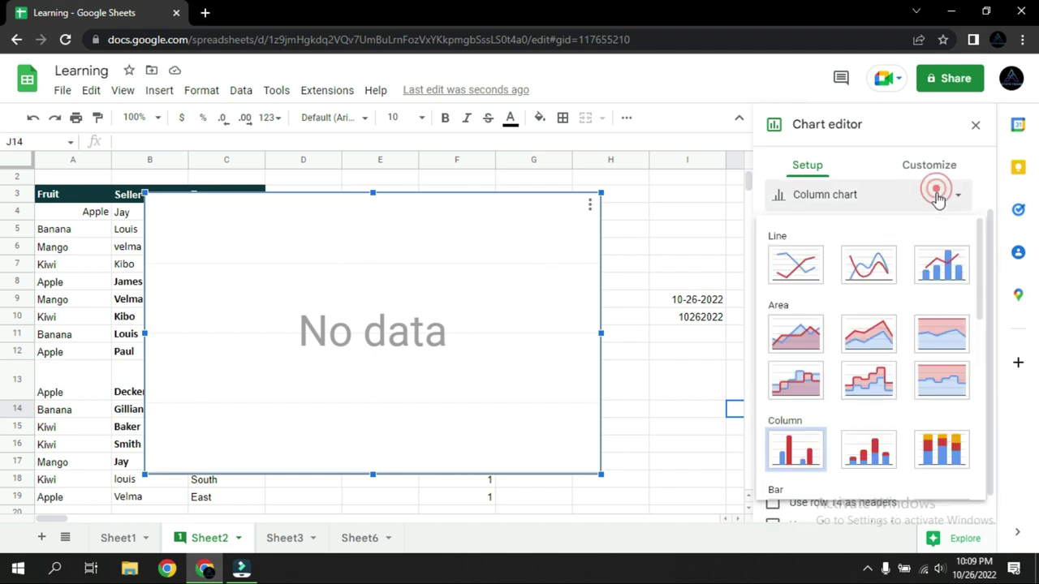
scroll(866, 325, "down", 2)
scroll(864, 334, "down", 2)
scroll(865, 349, "down", 2)
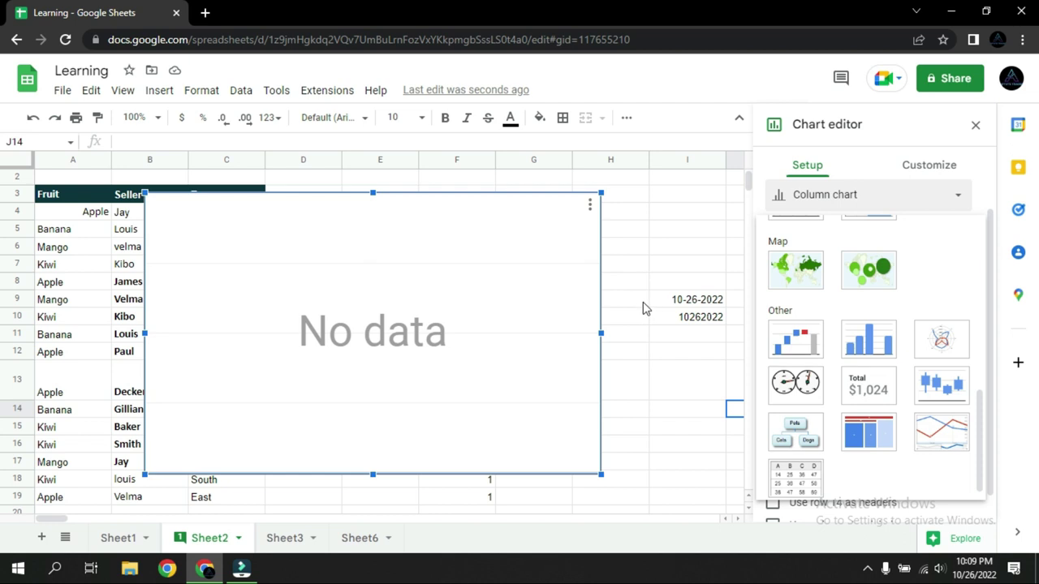
left_click(976, 130)
left_click(976, 131)
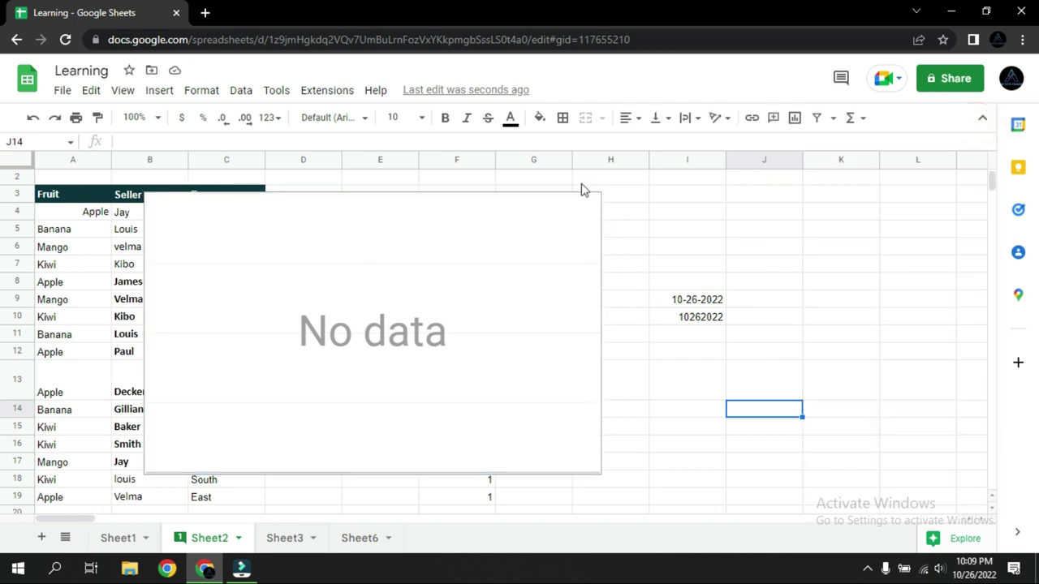
left_click(508, 206)
key("Delete")
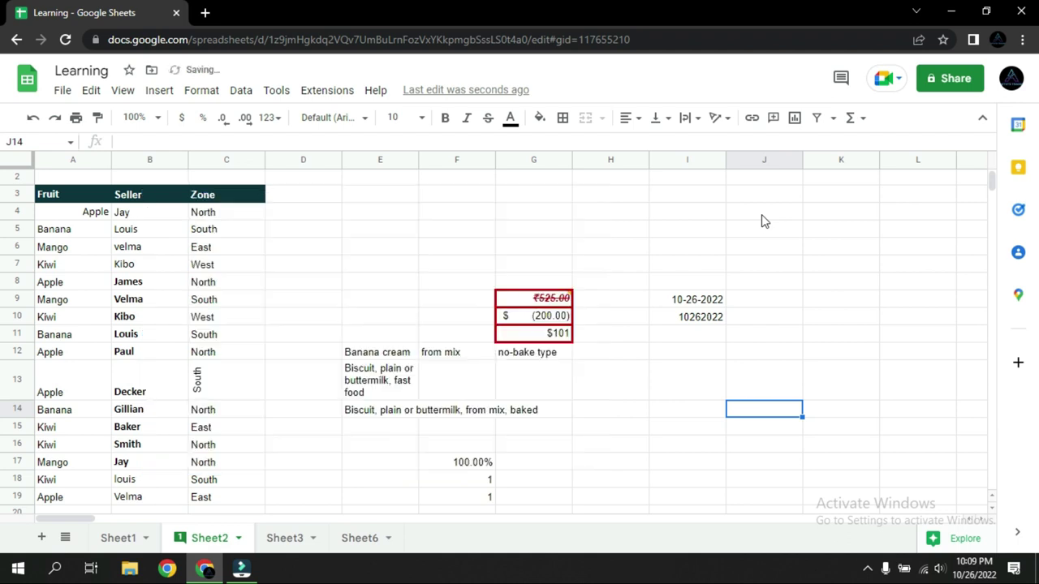
left_click(664, 413)
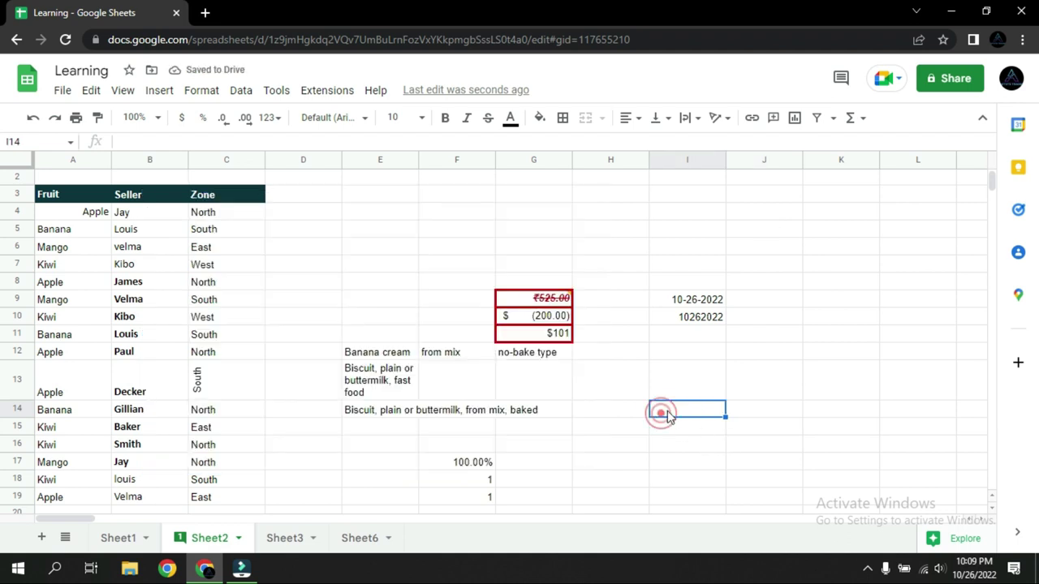
Create a filter on the Fruit, Seller and Zone header row
left_click_drag(49, 195, 221, 201)
left_click(817, 117)
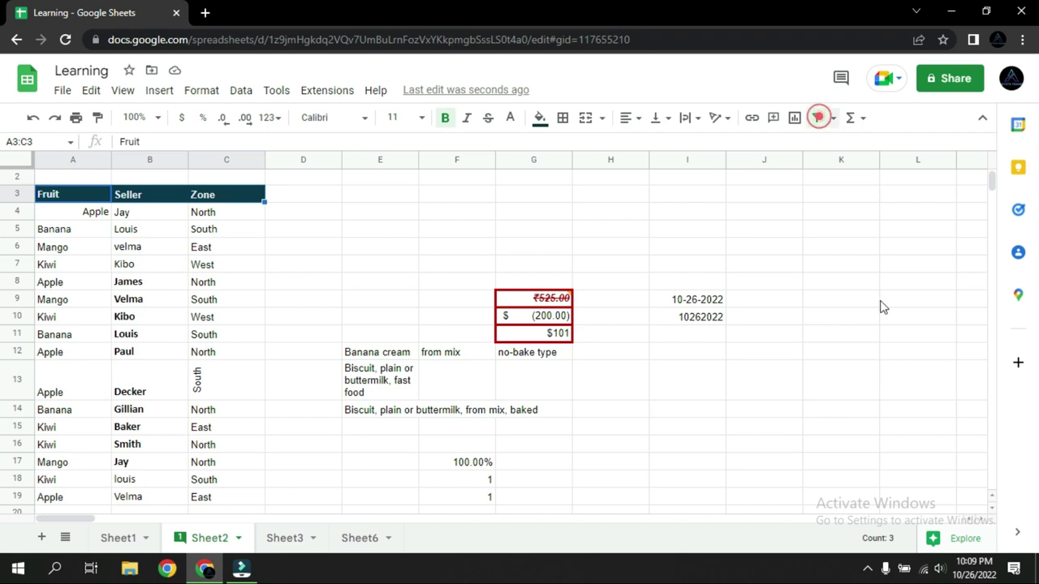
left_click(406, 252)
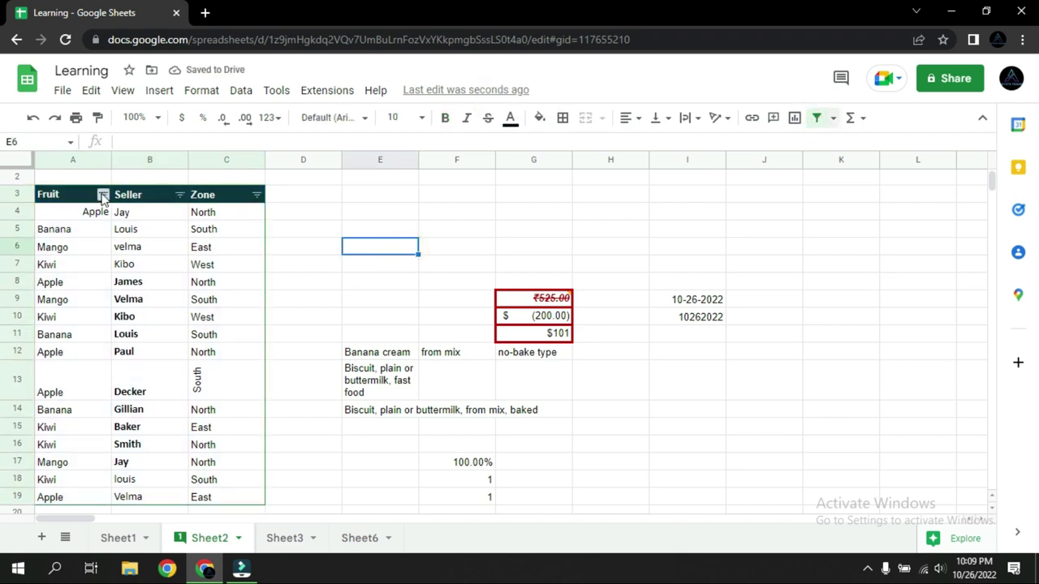
Filter Fruit to show only Mango, then undo so every row shows again
left_click(103, 196)
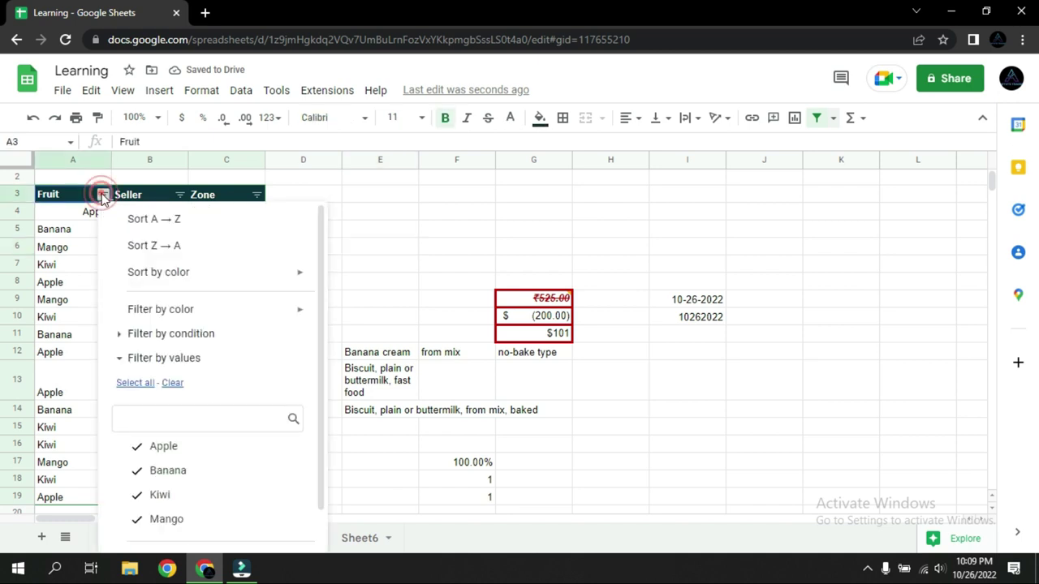
left_click(154, 495)
left_click(153, 472)
left_click(146, 445)
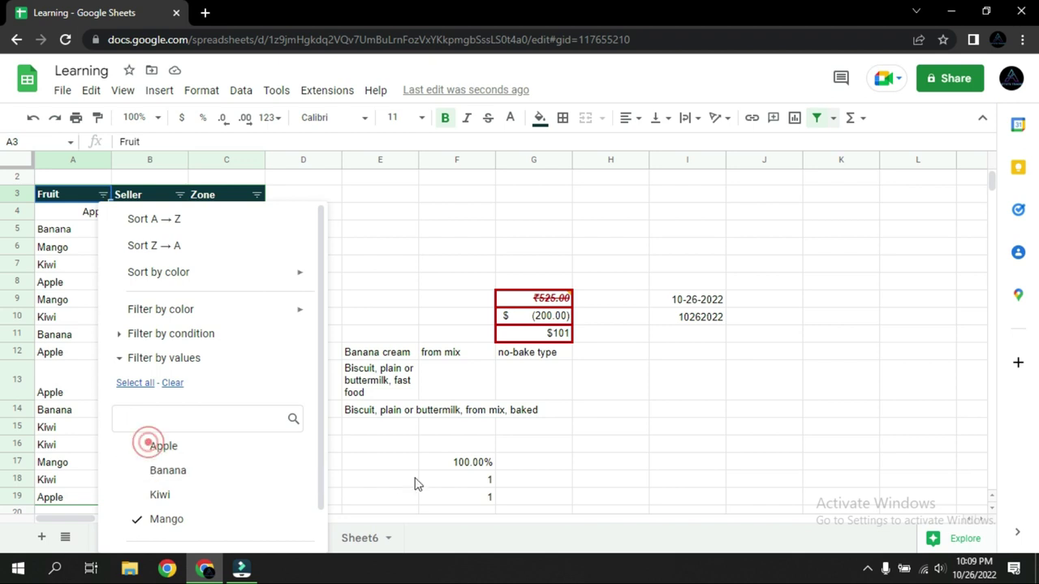
scroll(268, 440, "down", 1)
left_click(274, 519)
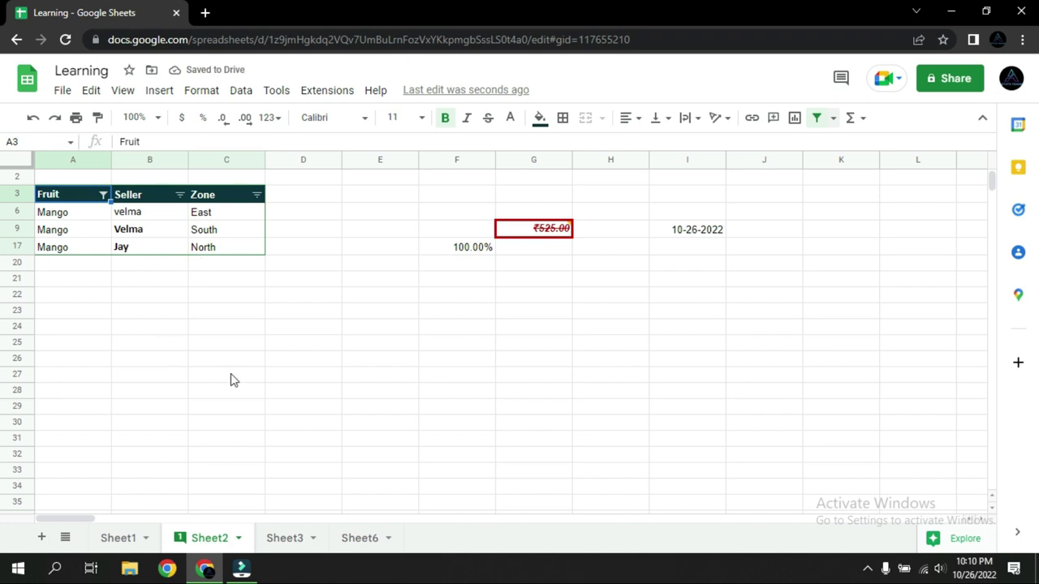
key("ctrl+z")
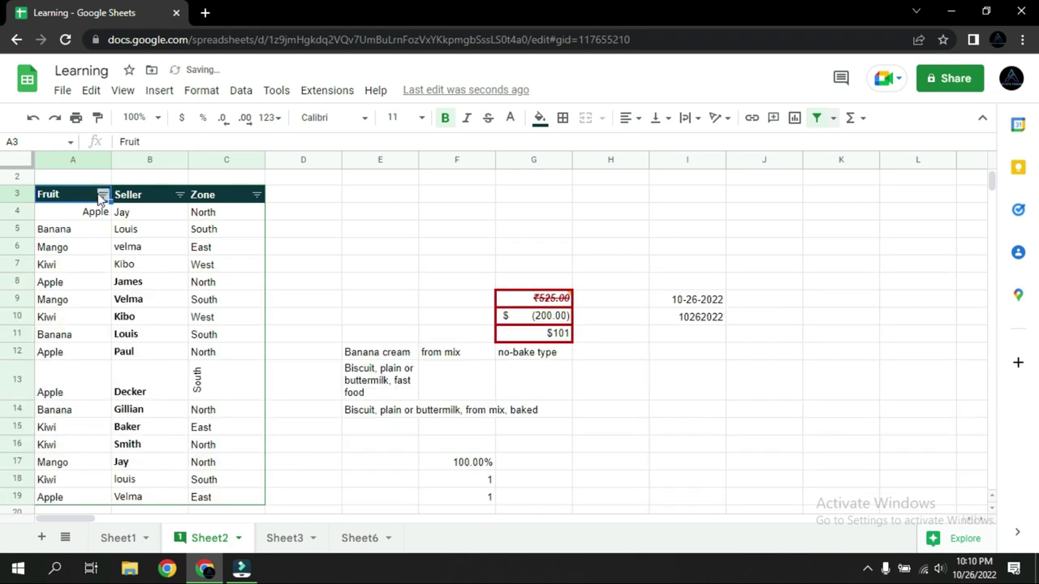
left_click(866, 122)
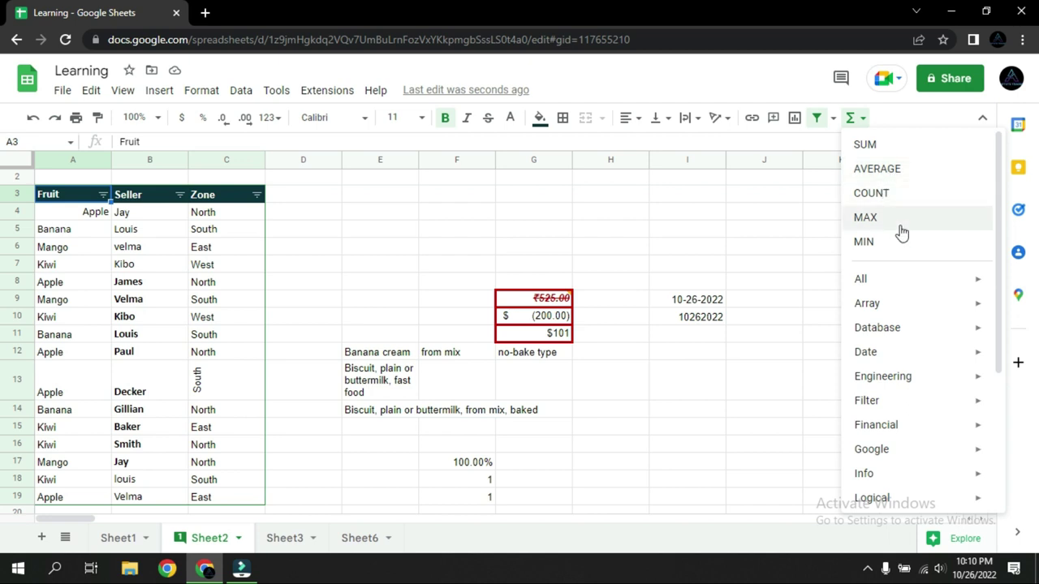
mouse_move(946, 429)
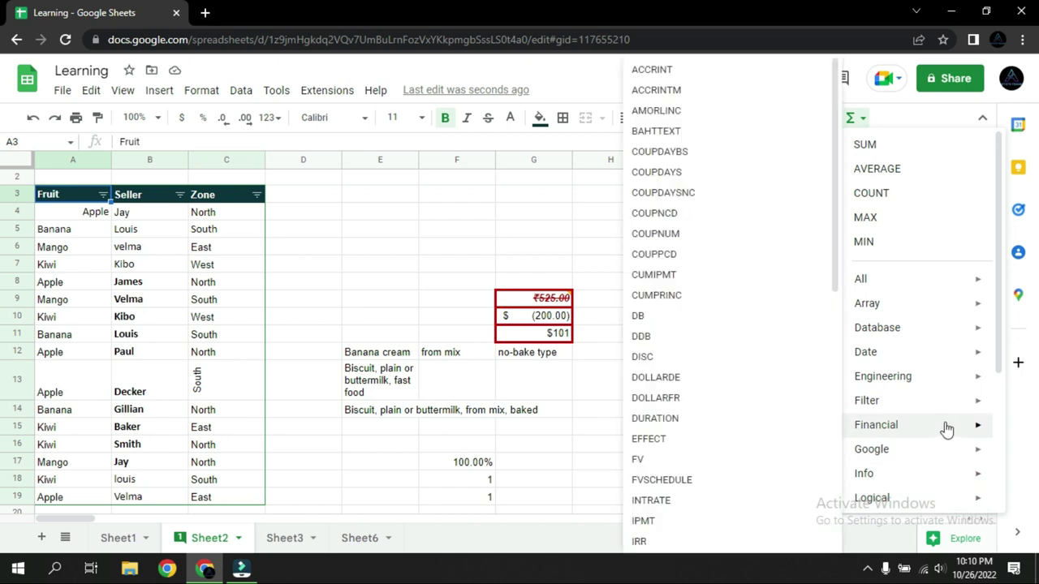
mouse_move(917, 305)
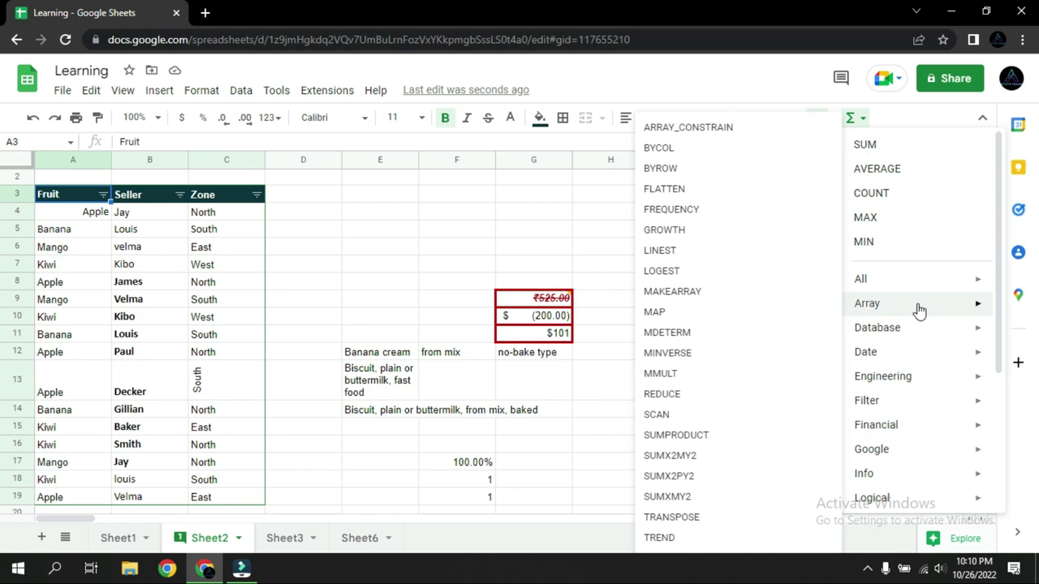
mouse_move(913, 377)
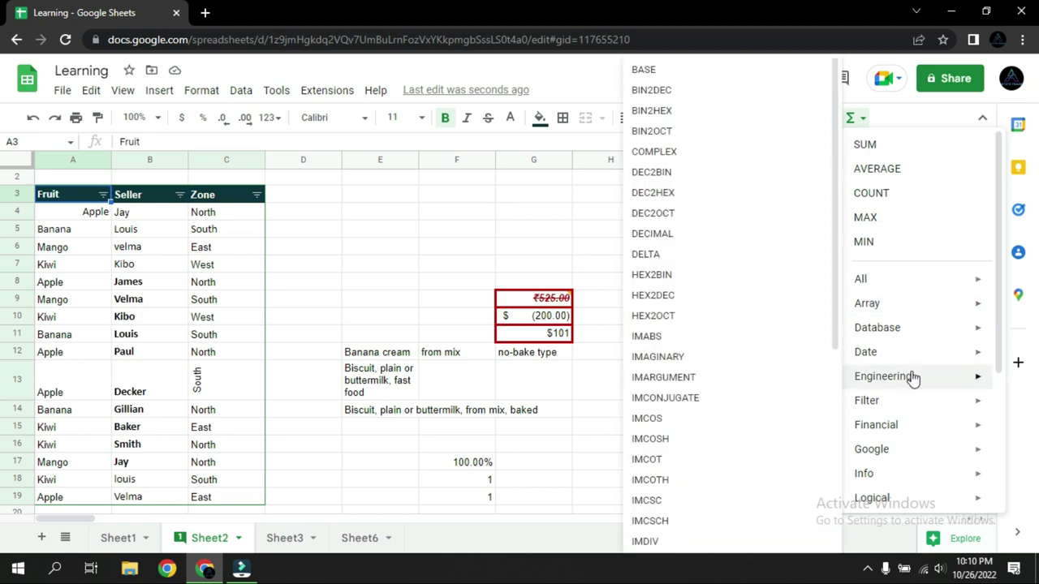
scroll(913, 377, "down", 2)
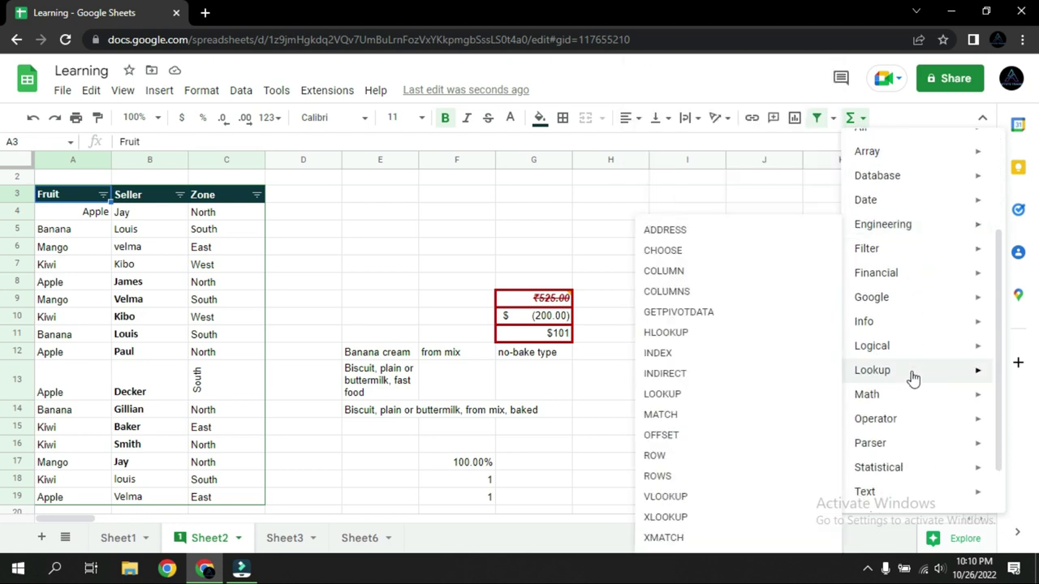
mouse_move(916, 346)
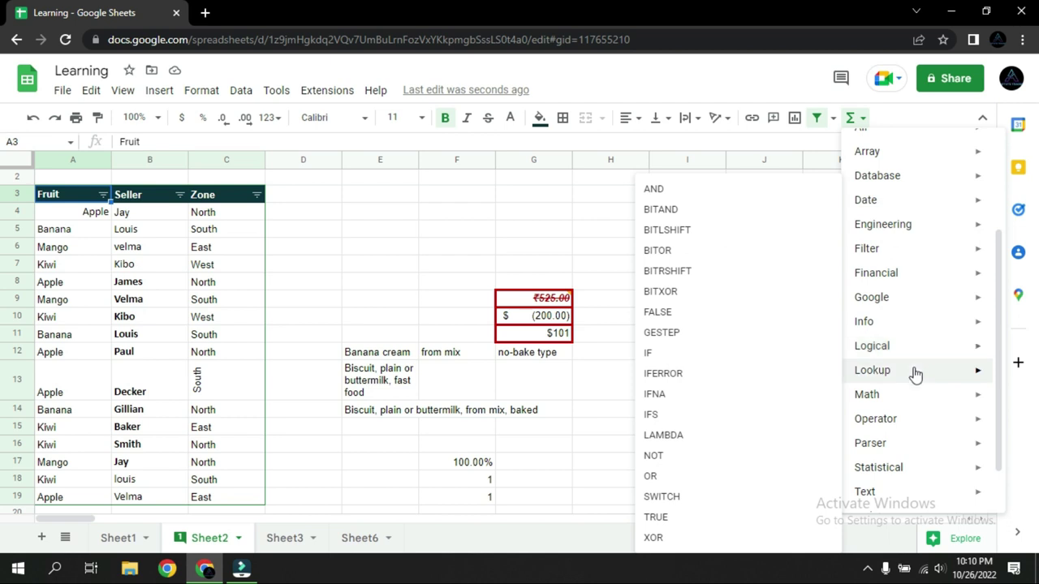
mouse_move(914, 372)
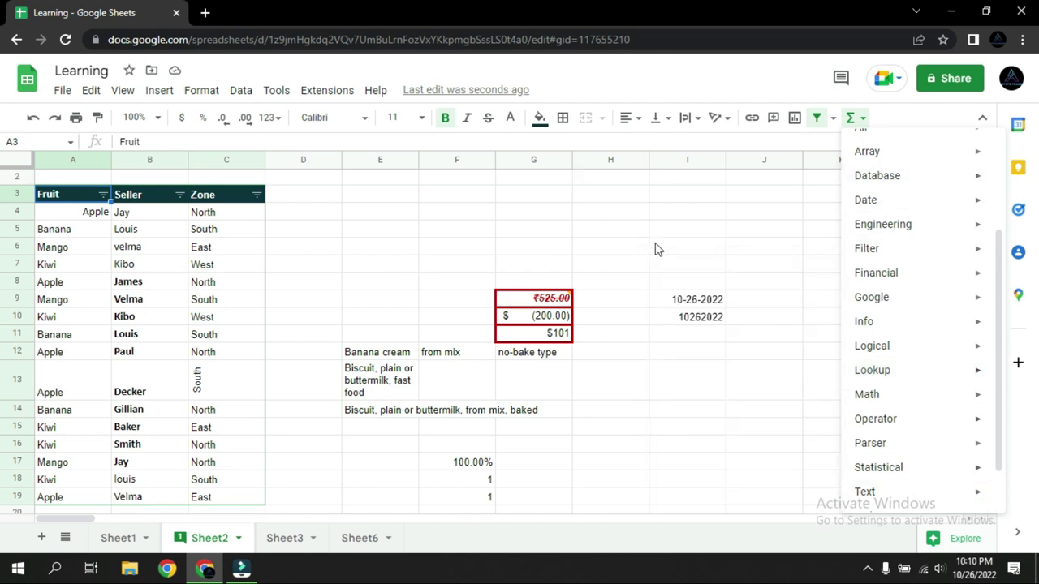
left_click(664, 230)
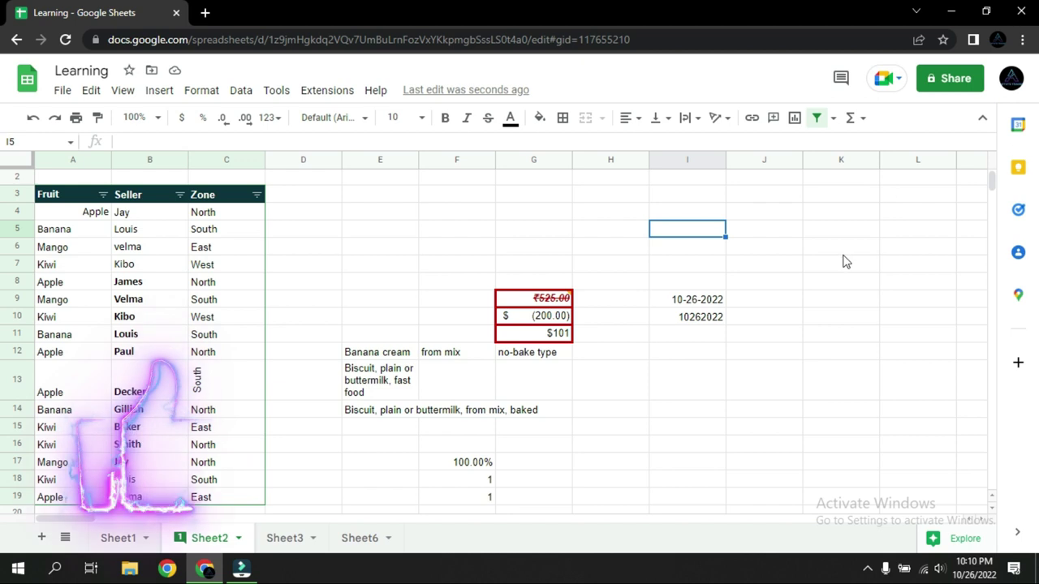
left_click(778, 284)
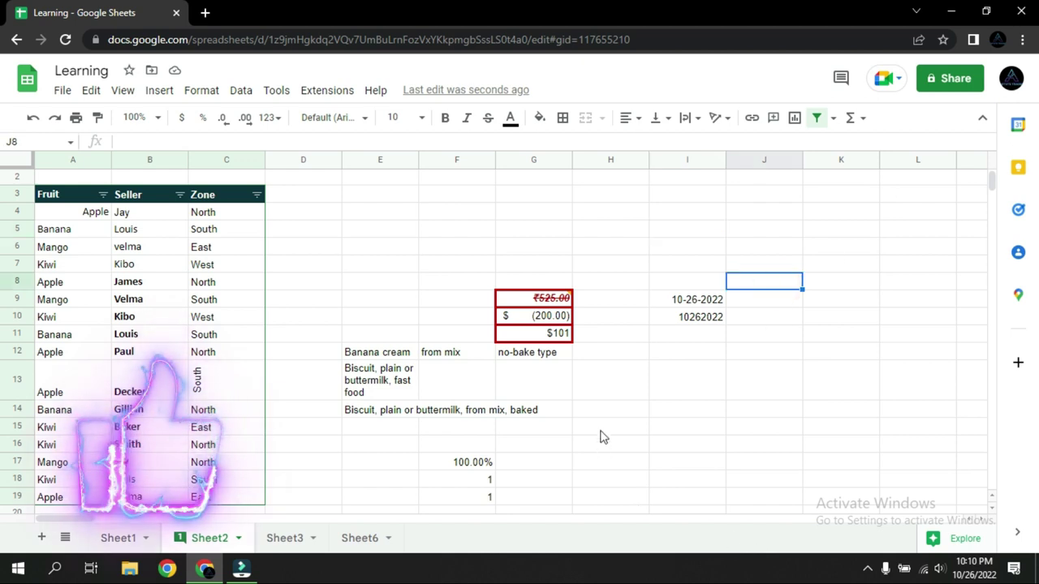